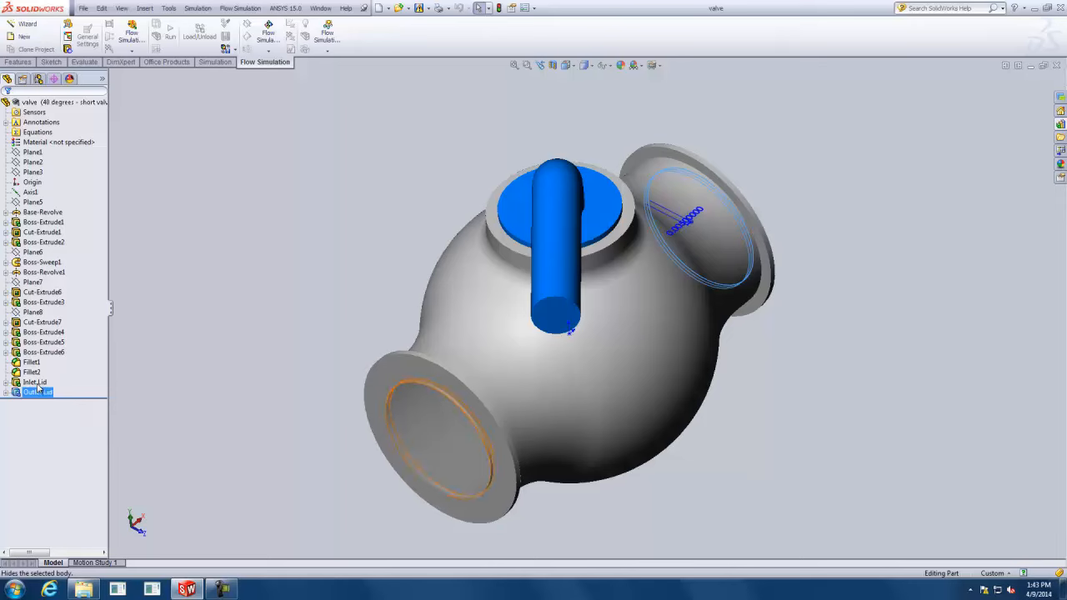
# Examine the Inlet Lid feature and its underlying sketch on the valve's flange opening.
pyautogui.click(36, 383)
pyautogui.click(6, 382)
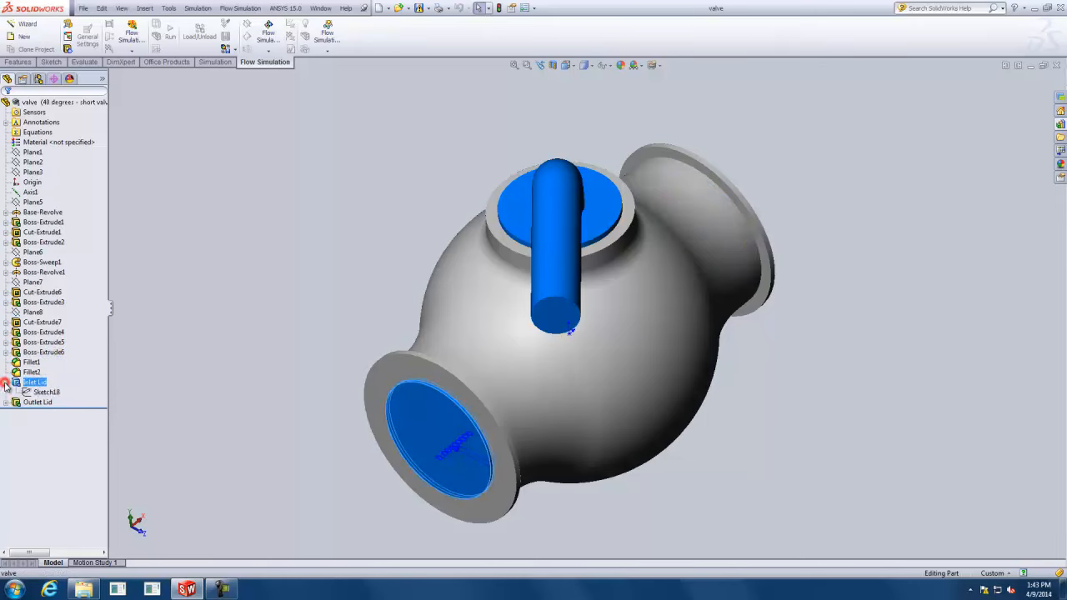
pyautogui.click(45, 393)
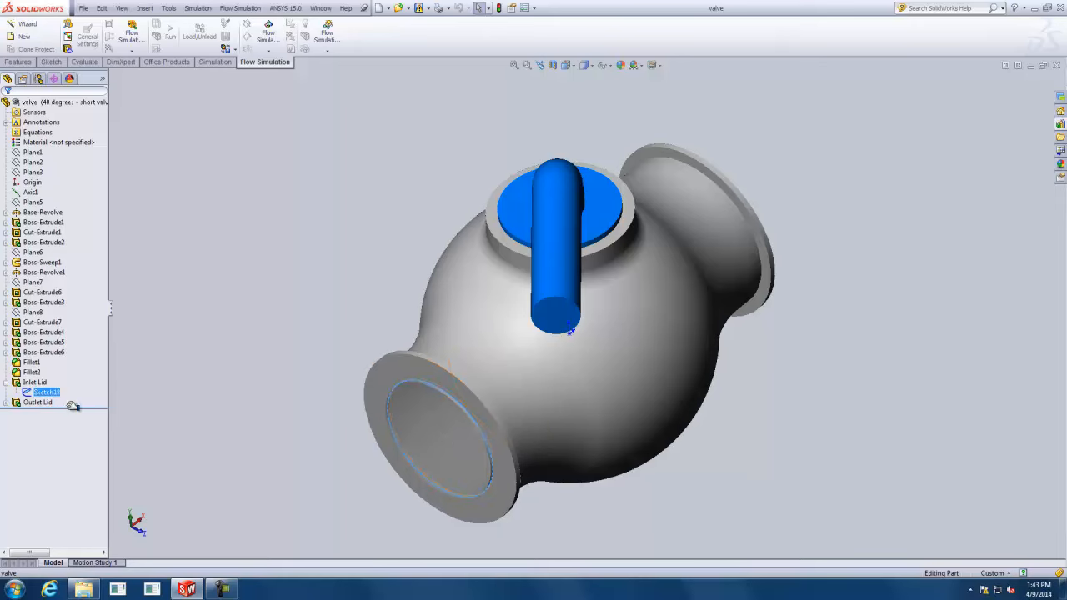
# Roll the model history back to just after Fillet2, excluding the Inlet Lid and Outlet Lid features.
pyautogui.moveTo(70, 409); pyautogui.dragTo(74, 380)
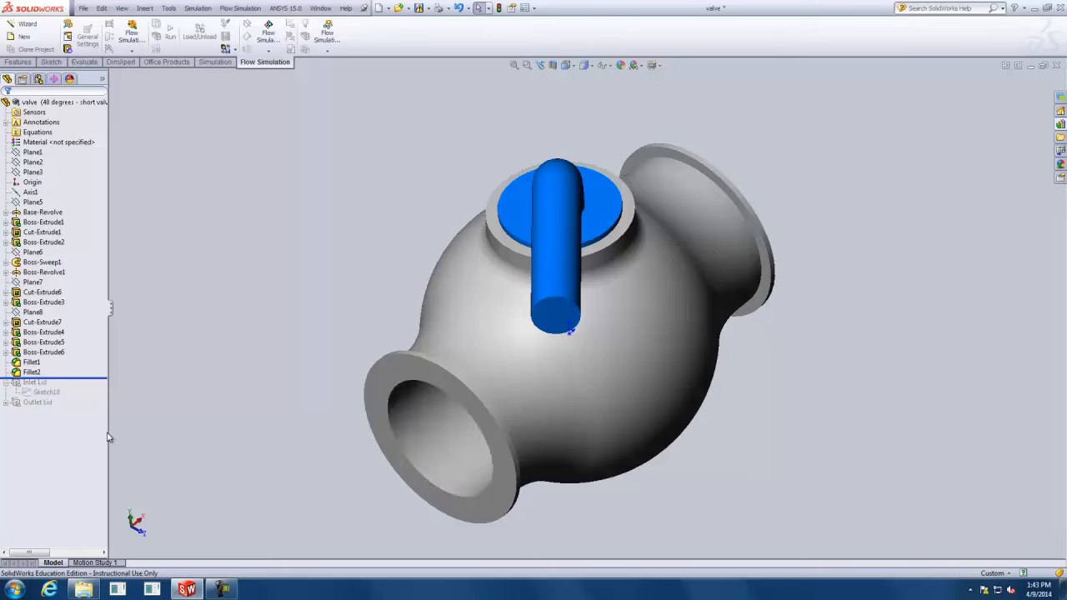
pyautogui.moveTo(352, 305); pyautogui.dragTo(368, 266, button='middle')
pyautogui.scroll(-2, 391, 299)
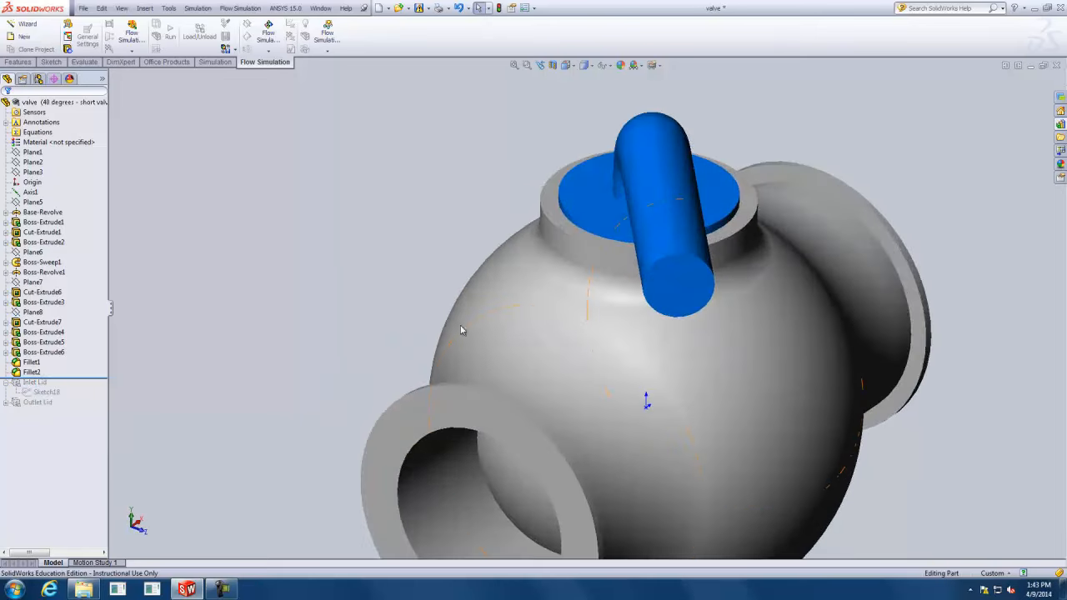
pyautogui.scroll(-2, 538, 347)
pyautogui.scroll(3, 538, 349)
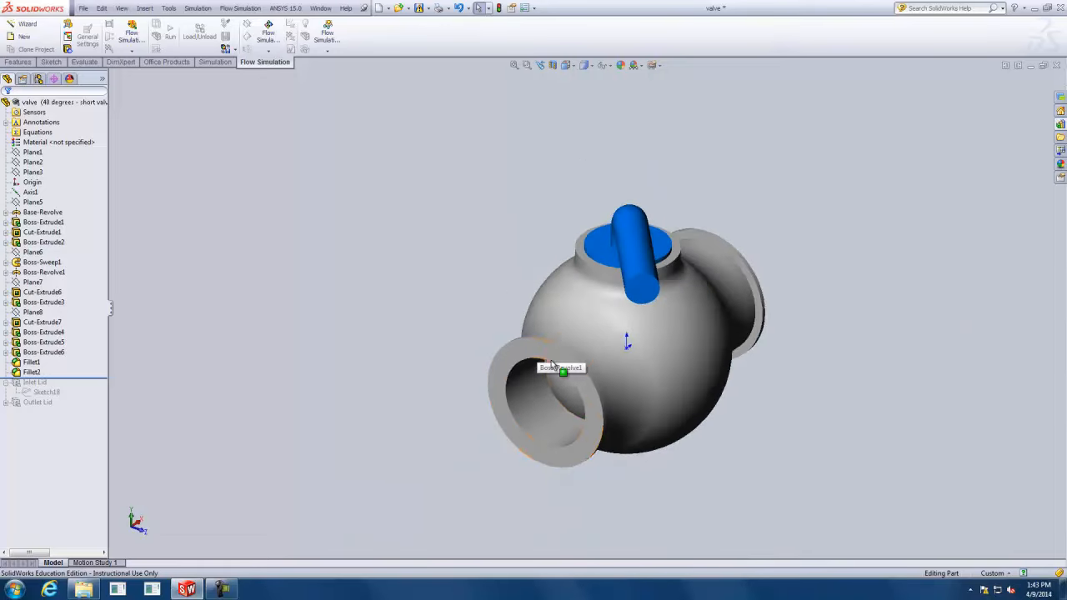
pyautogui.scroll(-2, 561, 381)
pyautogui.scroll(-1, 557, 375)
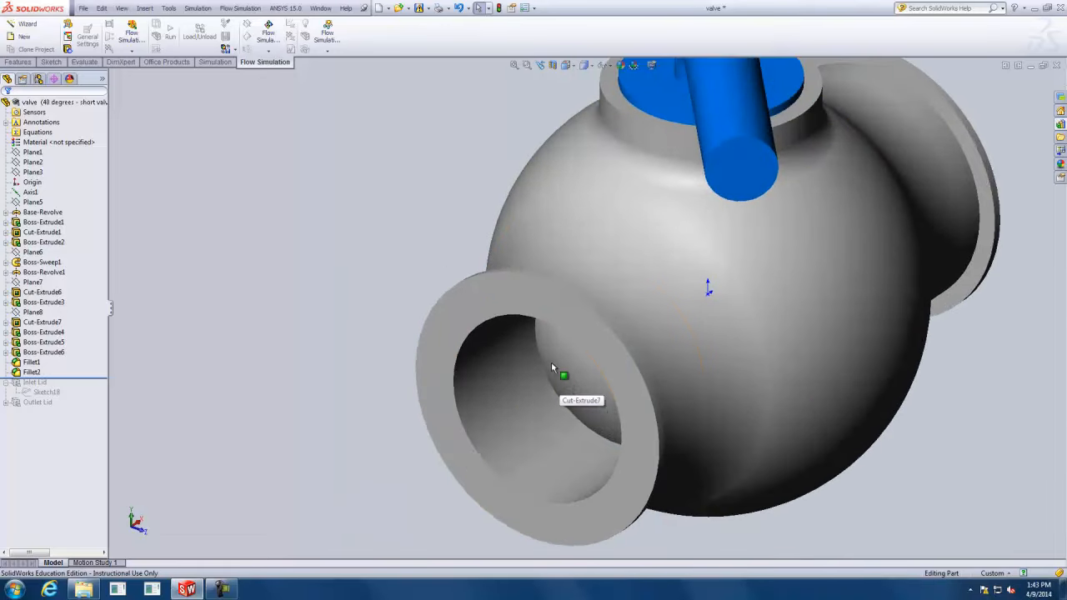
# Review the SolidWorks Flow Simulation 2013 entry among the add-ins and close the list without applying changes.
pyautogui.click(534, 8)
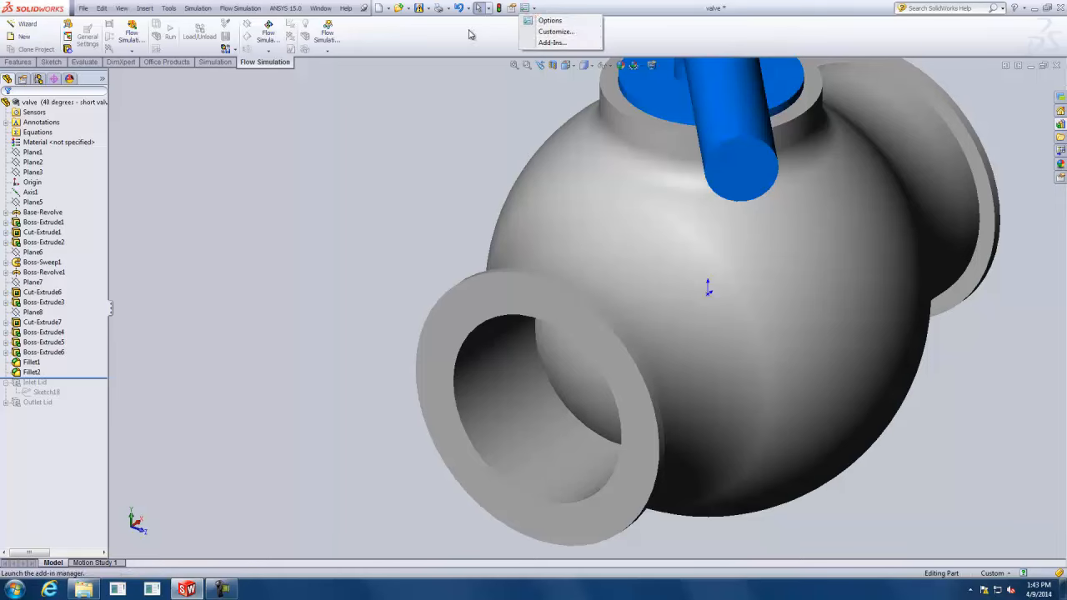
pyautogui.click(552, 42)
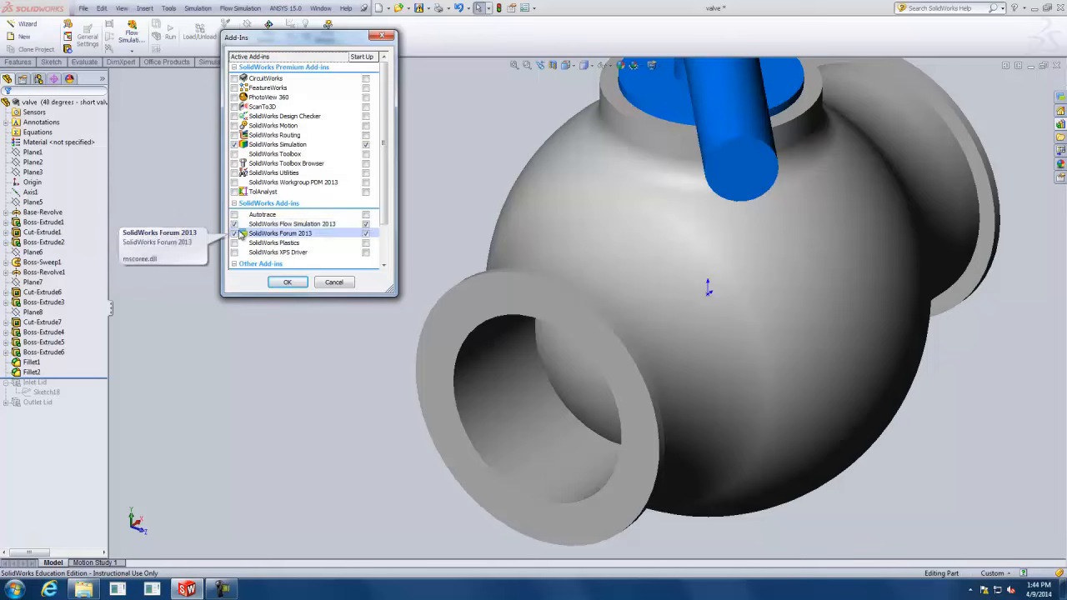
pyautogui.click(365, 225)
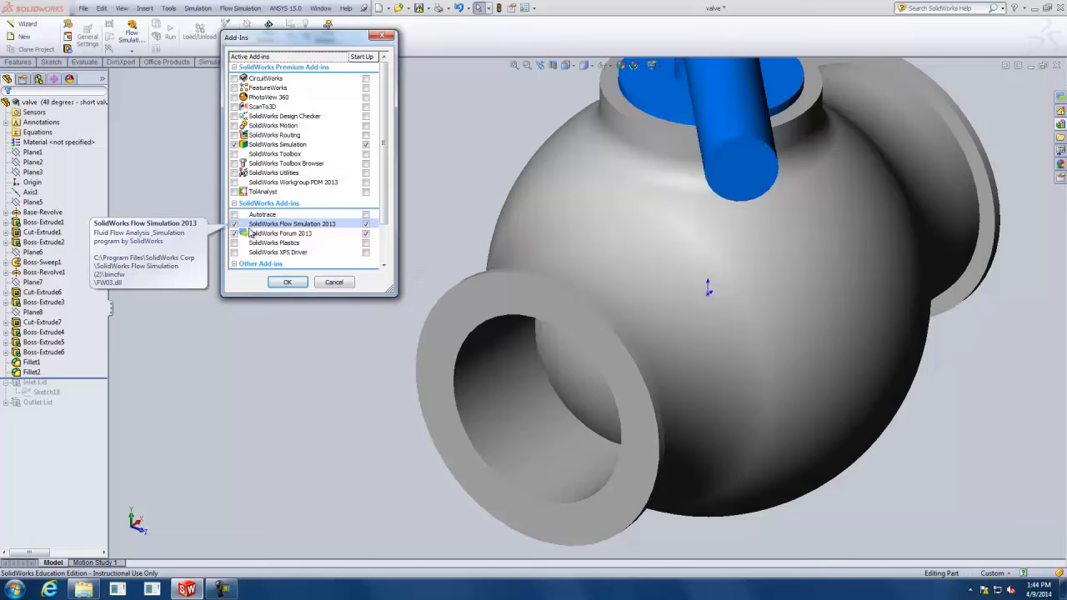
pyautogui.click(338, 285)
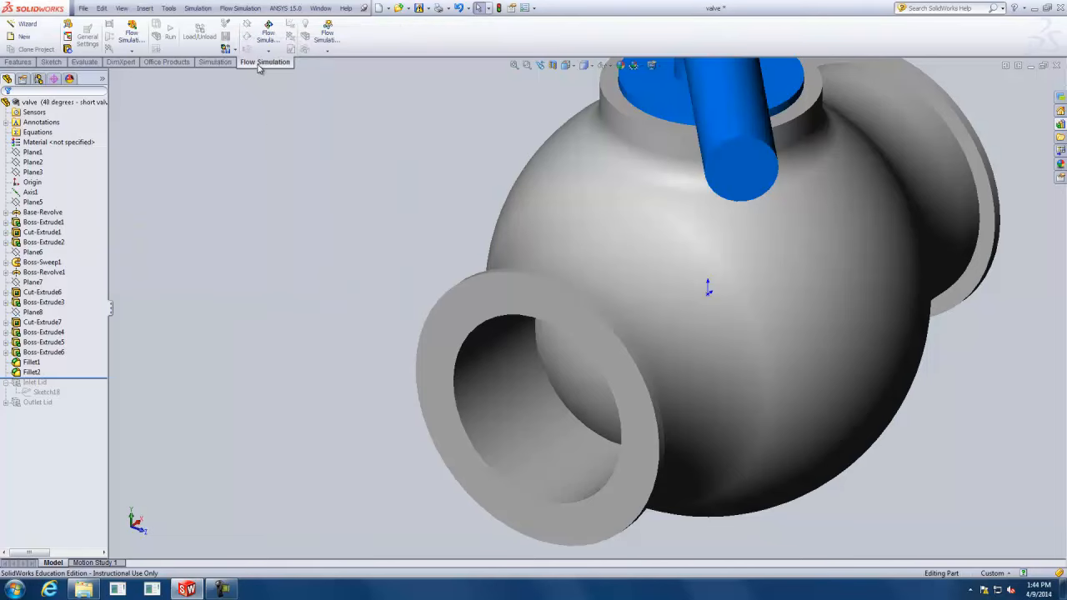
# Create a lid closing the opening in the valve's front flange face with the Create Lids tool.
pyautogui.click(68, 49)
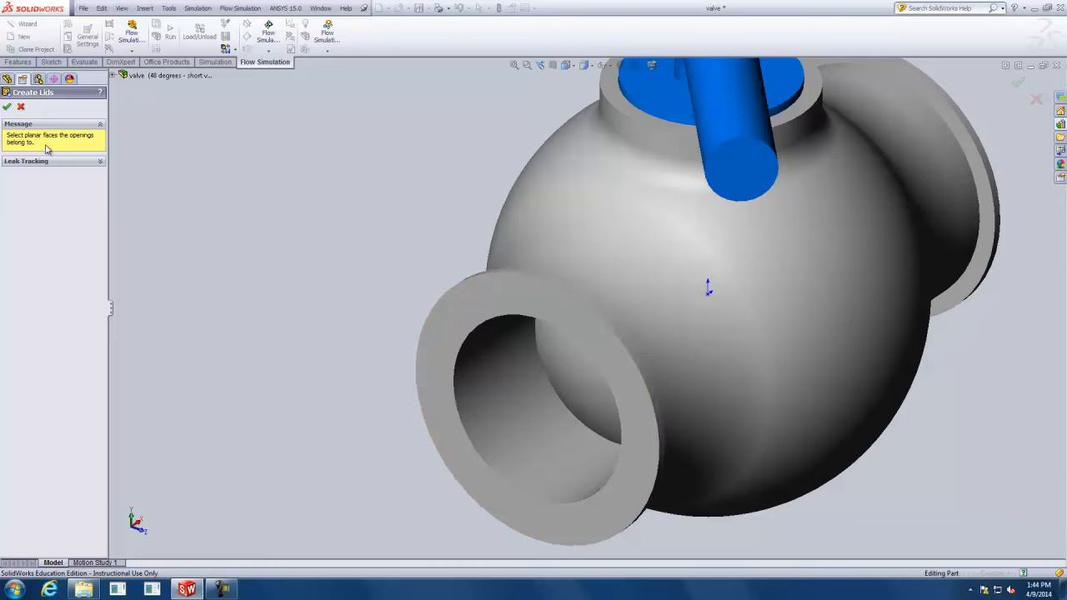
pyautogui.click(456, 310)
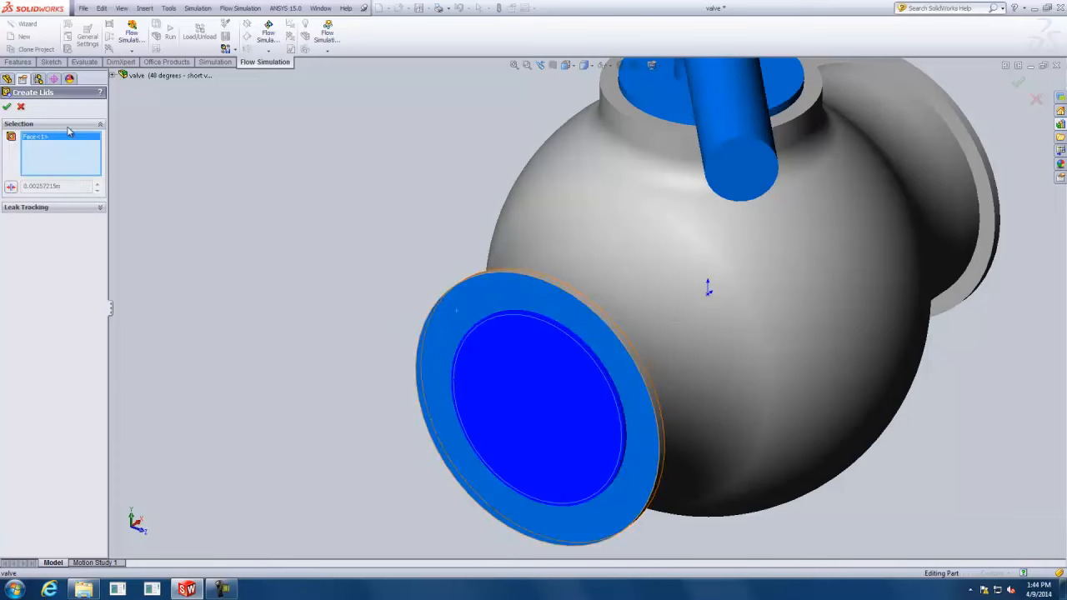
pyautogui.click(7, 106)
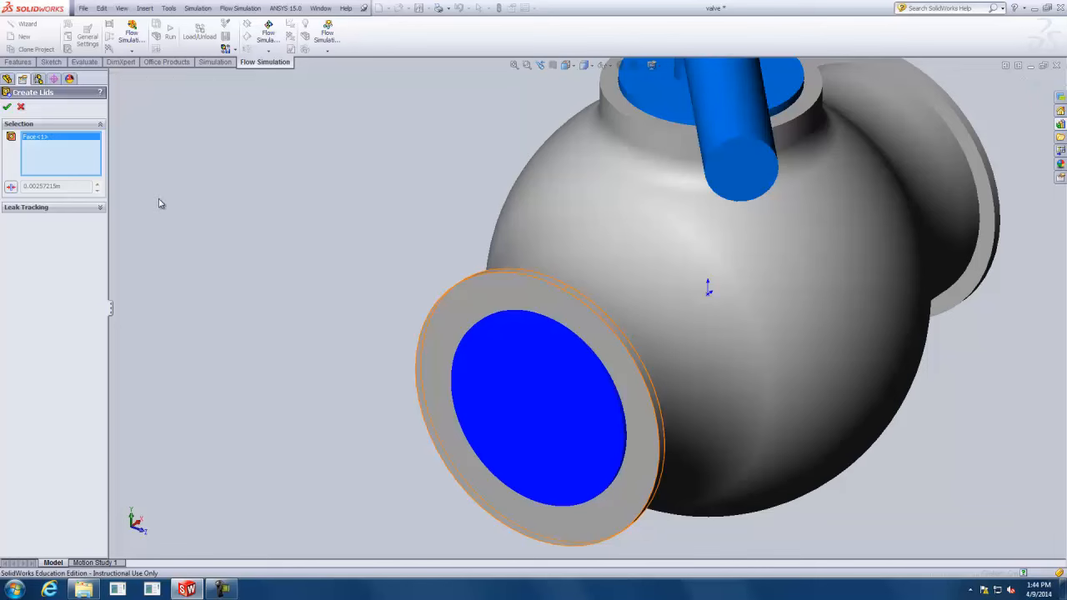
# Run the geometry check on the valve with only one opening closed, read the results and close the check.
pyautogui.moveTo(753, 222)
pyautogui.mouseDown(button='middle')
pyautogui.moveTo(669, 217)
pyautogui.moveTo(613, 239)
pyautogui.moveTo(591, 262)
pyautogui.moveTo(776, 238)
pyautogui.moveTo(753, 229)
pyautogui.mouseUp(button='middle')
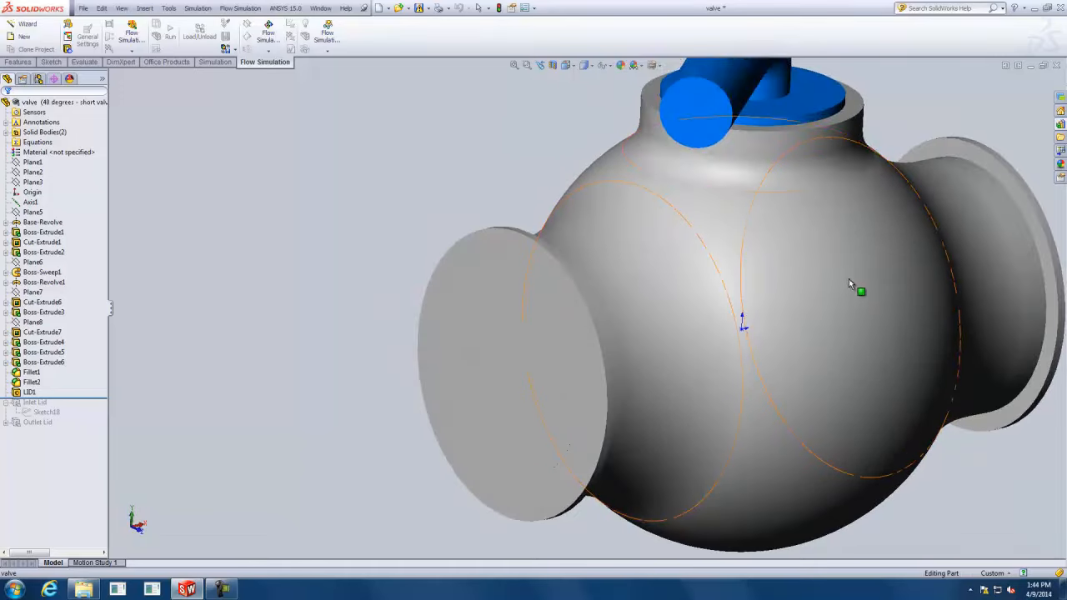
pyautogui.scroll(-1, 845, 284)
pyautogui.scroll(2, 845, 285)
pyautogui.scroll(1, 845, 288)
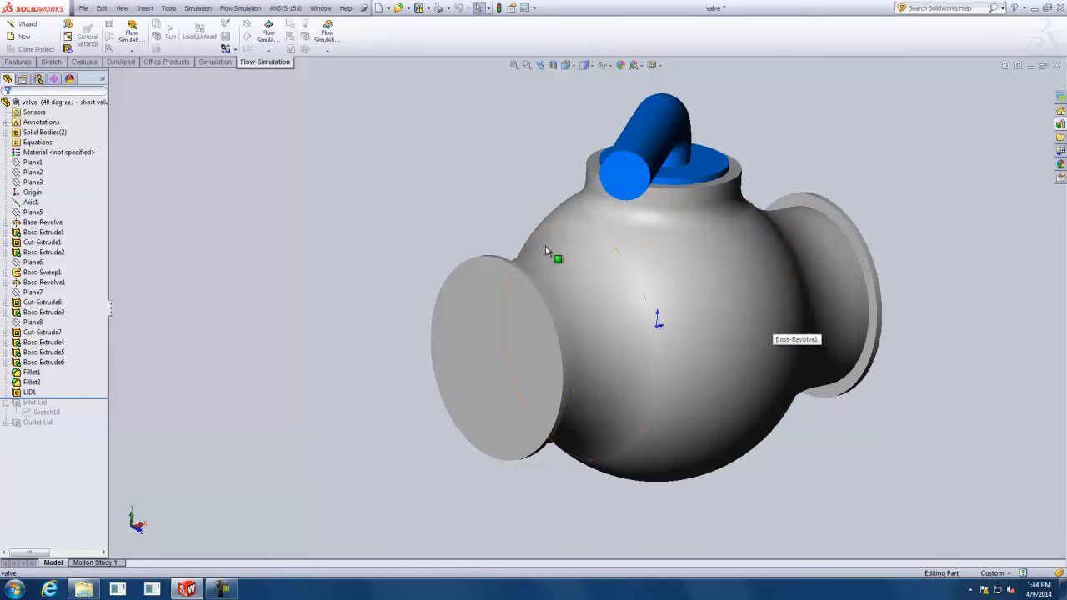
pyautogui.click(68, 28)
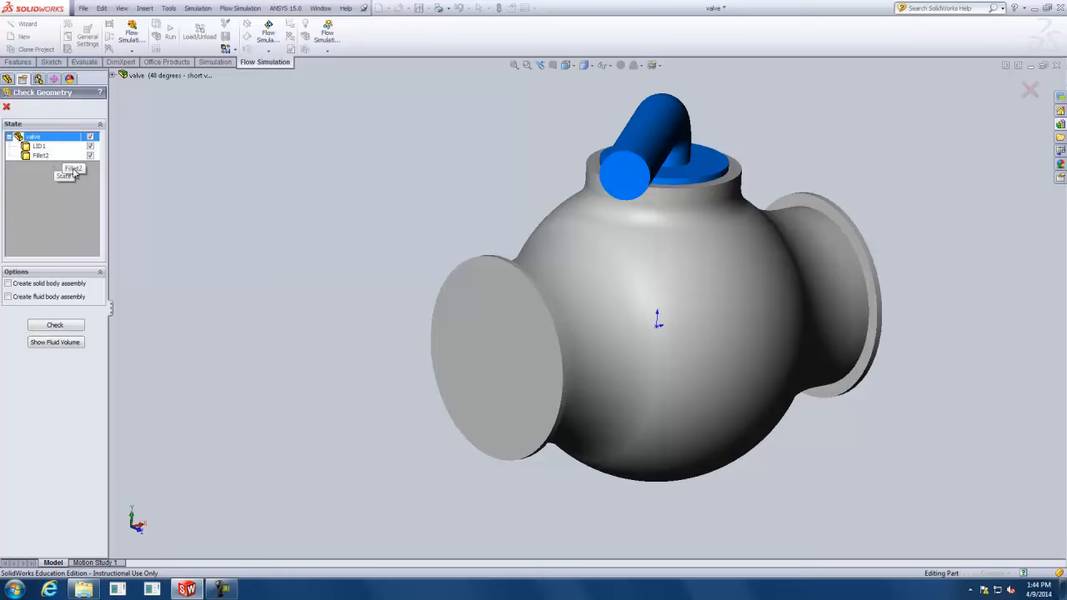
pyautogui.click(60, 327)
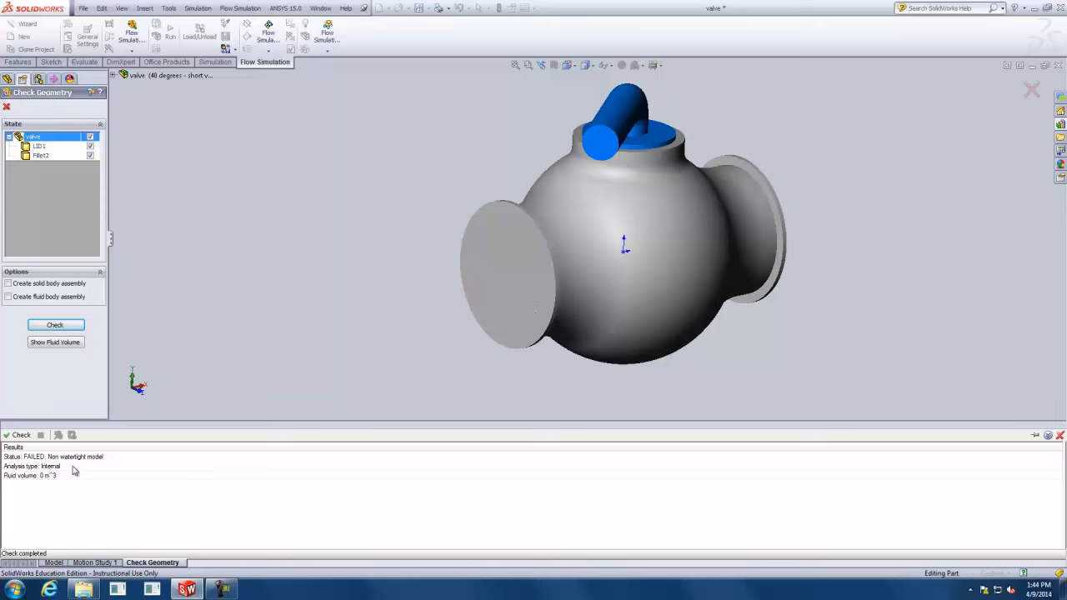
pyautogui.click(7, 109)
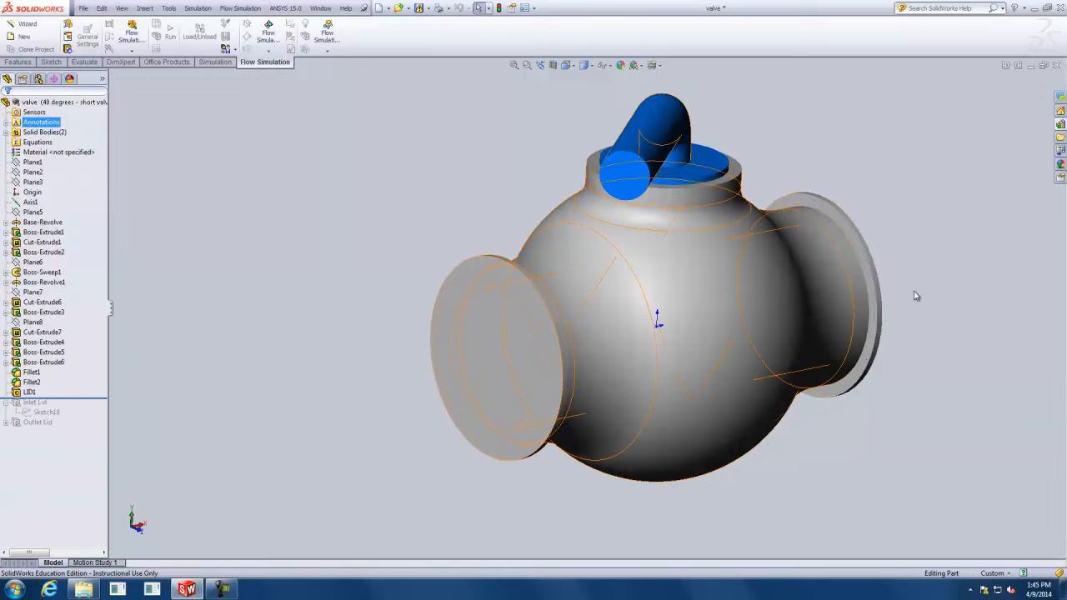
# Create a second lid over the open flange at the opposite end of the valve.
pyautogui.moveTo(879, 297); pyautogui.dragTo(781, 312, button='middle')
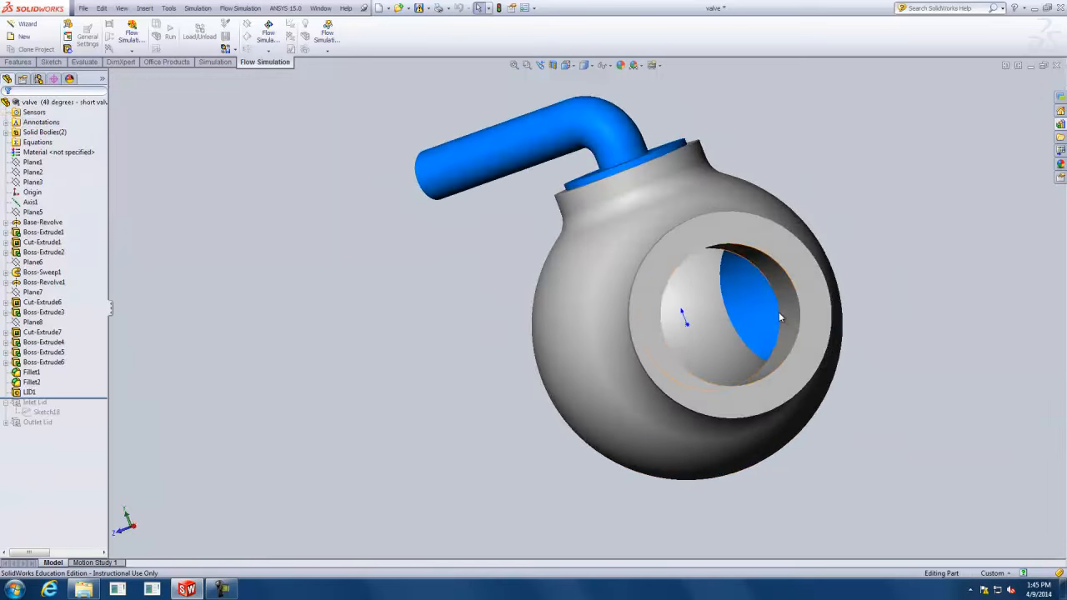
pyautogui.click(74, 52)
pyautogui.moveTo(767, 237); pyautogui.dragTo(845, 243, button='middle')
pyautogui.click(849, 239)
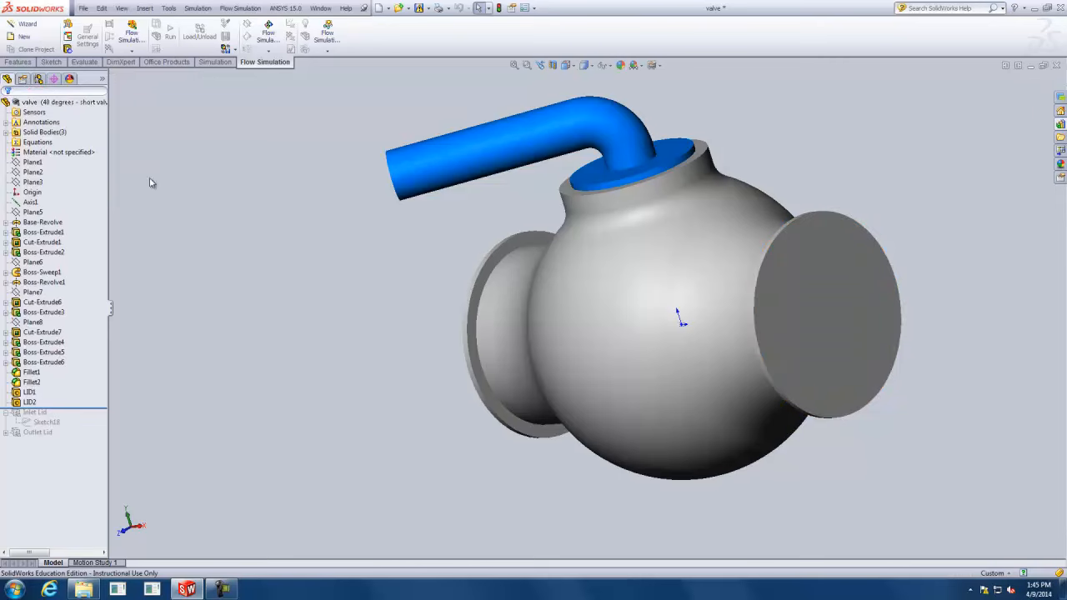
# Repeat the geometry check with lids on both valve openings, then close it.
pyautogui.click(68, 25)
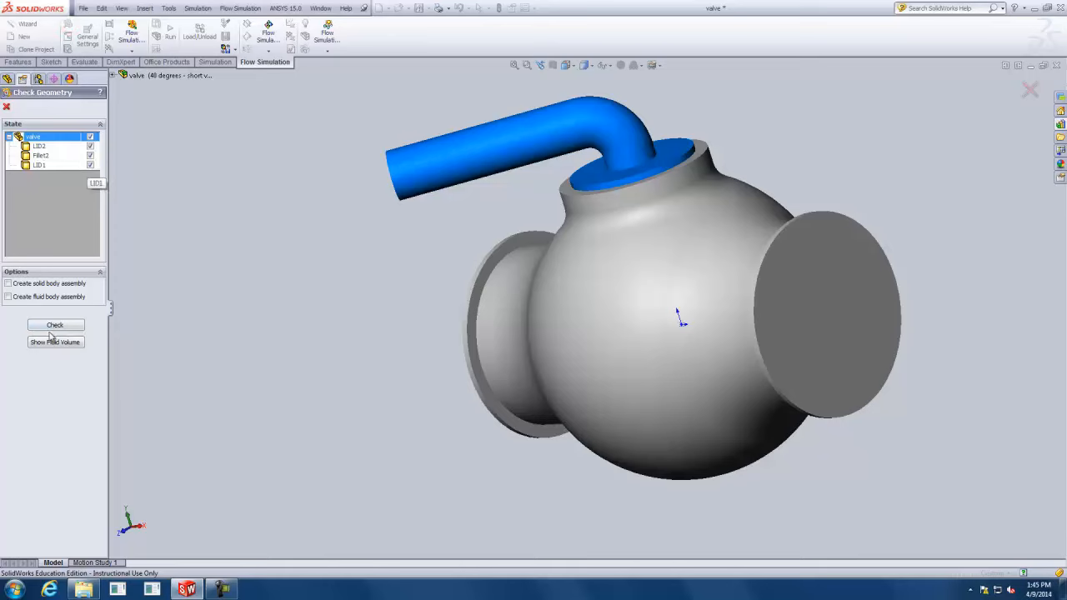
pyautogui.click(54, 326)
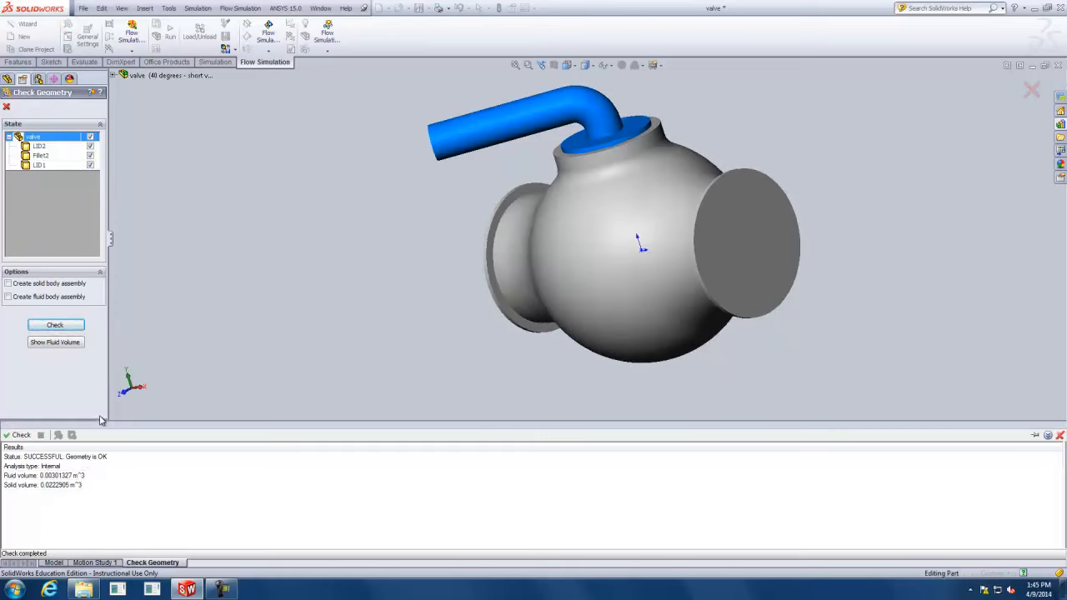
pyautogui.click(6, 107)
# Delete LID1 and LID2 and roll the model history forward to include the Inlet Lid and Outlet Lid again.
pyautogui.moveTo(550, 264)
pyautogui.mouseDown(button='middle')
pyautogui.moveTo(596, 262)
pyautogui.moveTo(667, 287)
pyautogui.mouseUp(button='middle')
pyautogui.click(29, 392)
pyautogui.keyDown('ctrl'); pyautogui.click(29, 402); pyautogui.keyUp('ctrl')
pyautogui.rightClick(29, 402)
pyautogui.click(64, 467)
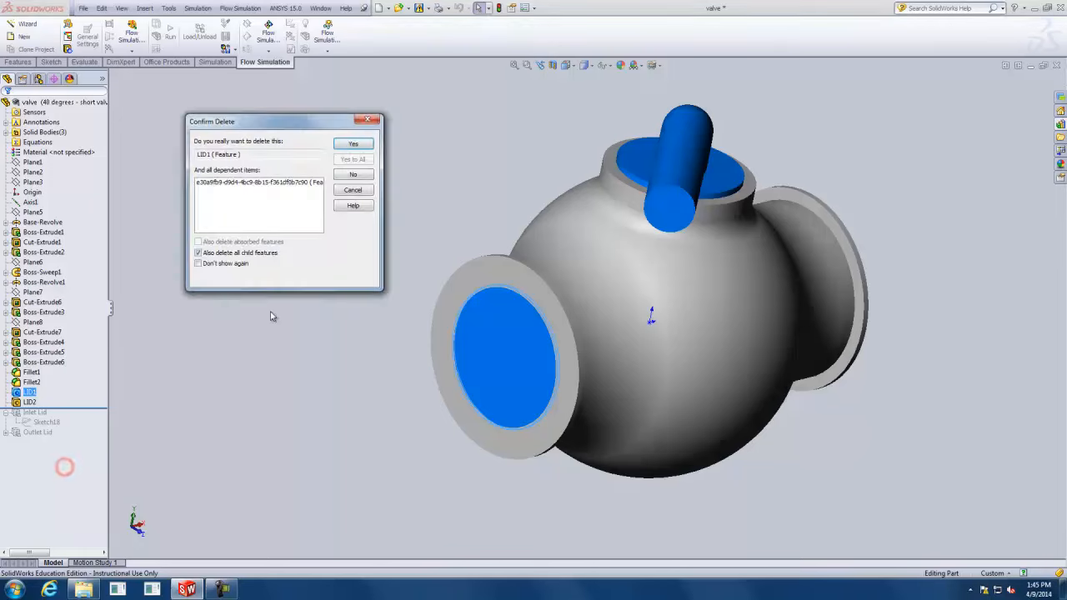
pyautogui.click(354, 143)
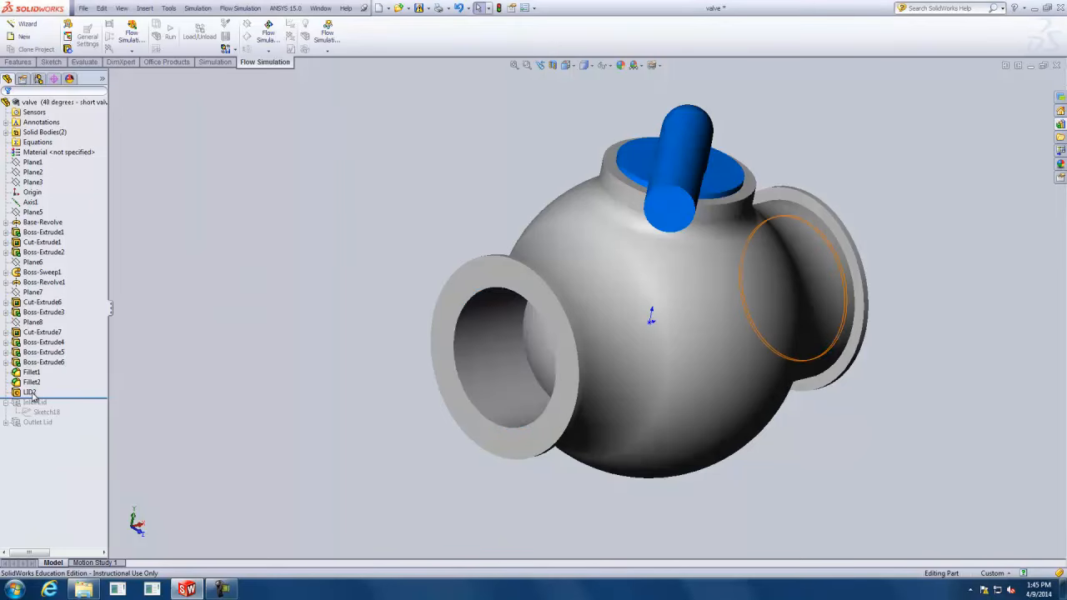
pyautogui.rightClick(29, 392)
pyautogui.click(73, 467)
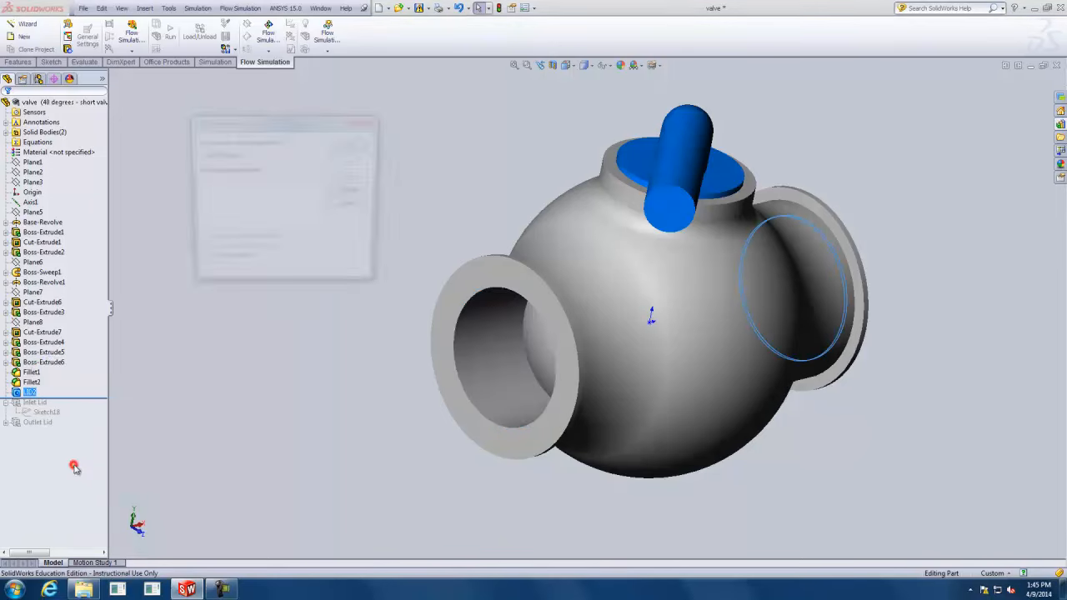
pyautogui.click(360, 143)
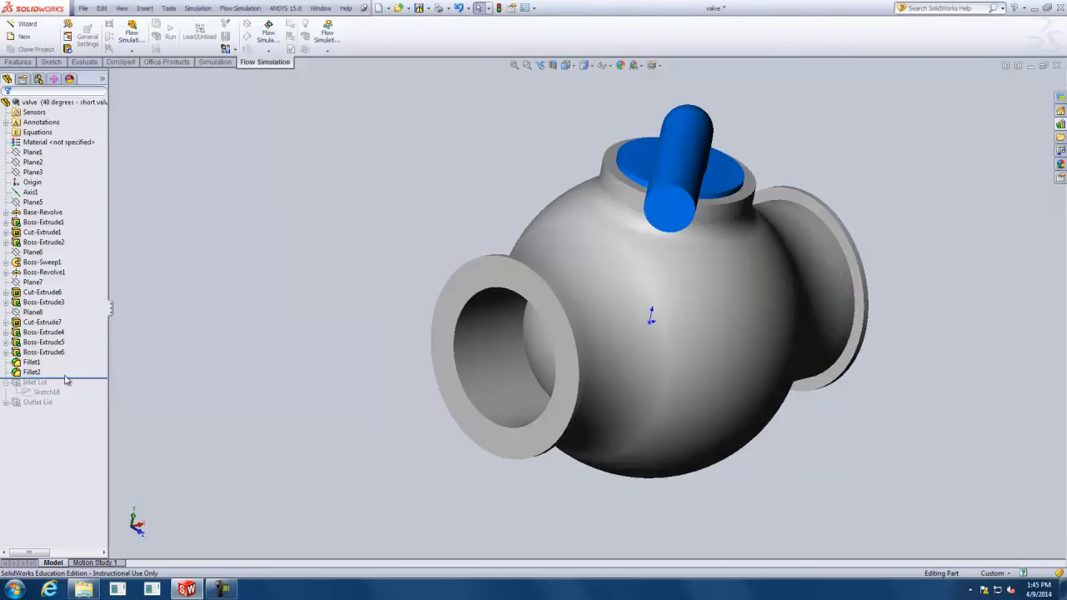
pyautogui.moveTo(75, 378); pyautogui.dragTo(75, 406)
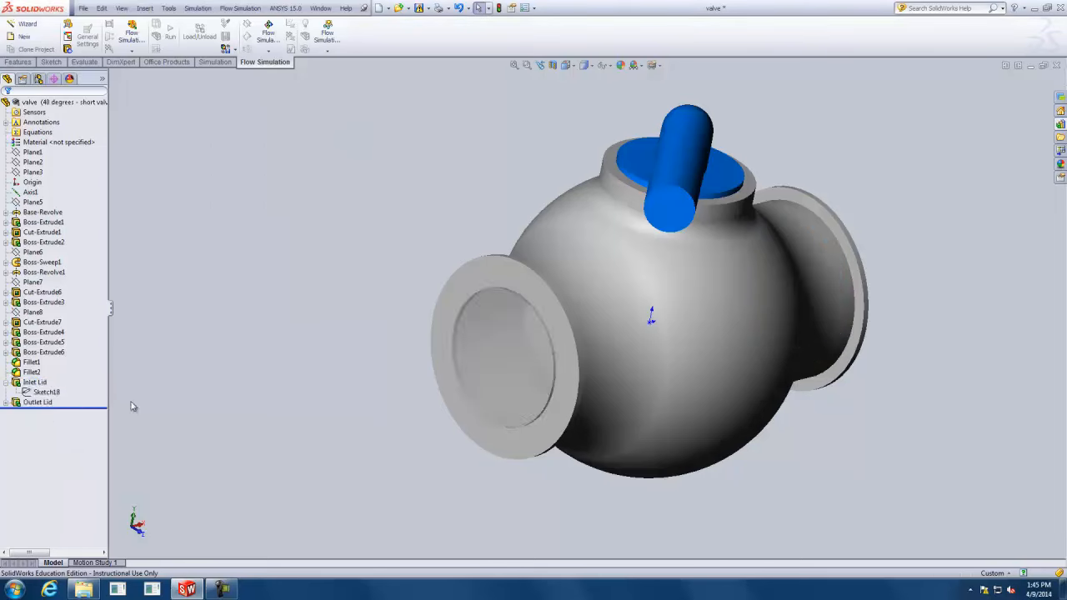
# Start a Flow Simulation project with the Wizard, keeping the name Project 1 and the current configuration.
pyautogui.moveTo(338, 355)
pyautogui.mouseDown(button='middle')
pyautogui.moveTo(324, 338)
pyautogui.moveTo(355, 359)
pyautogui.mouseUp(button='middle')
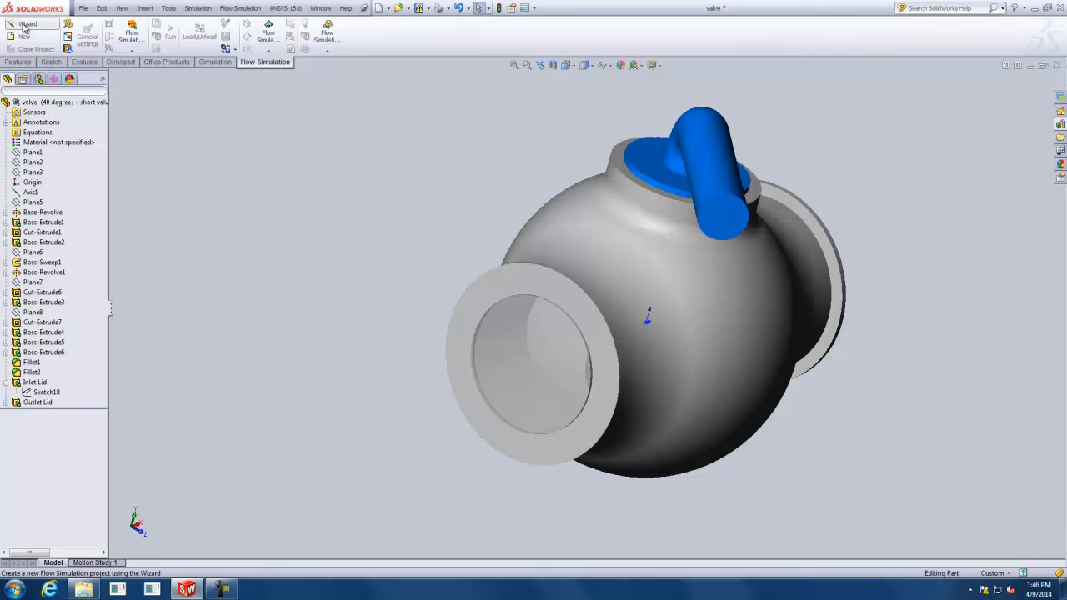
pyautogui.click(24, 26)
pyautogui.click(533, 190)
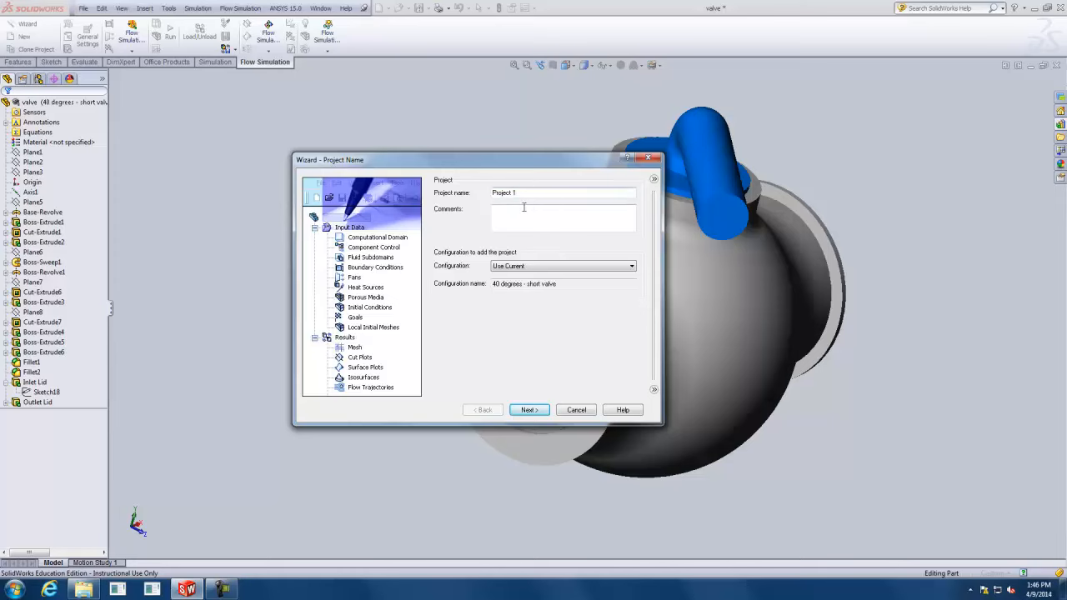
pyautogui.moveTo(496, 284); pyautogui.dragTo(570, 289)
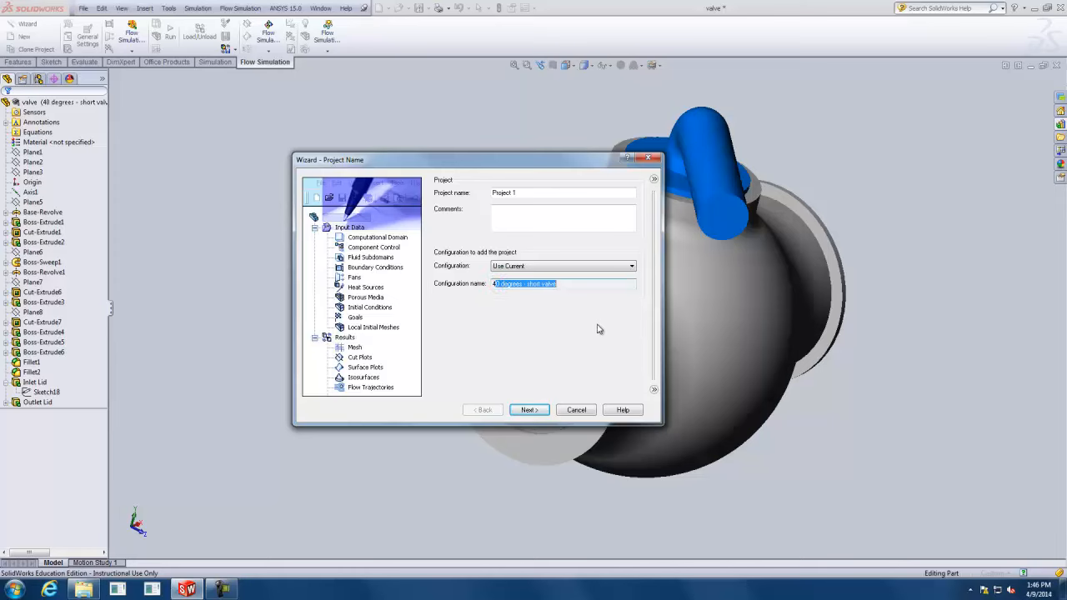
pyautogui.click(540, 286)
pyautogui.moveTo(572, 288); pyautogui.dragTo(487, 297)
pyautogui.click(532, 410)
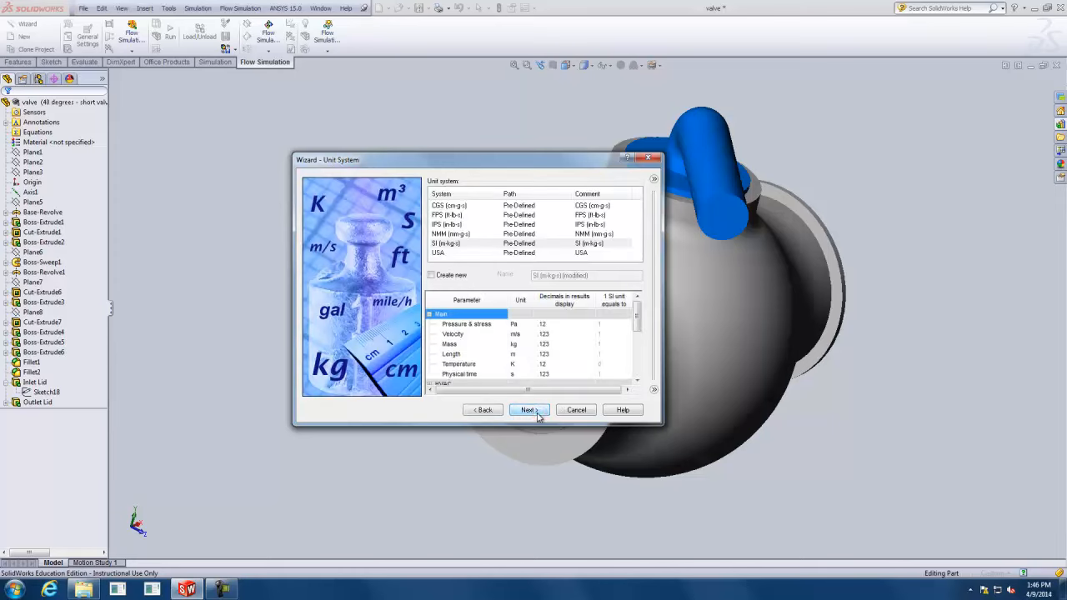
# Select the SI (m-kg-s) unit system and accept an internal analysis that excludes cavities without flow conditions.
pyautogui.click(446, 244)
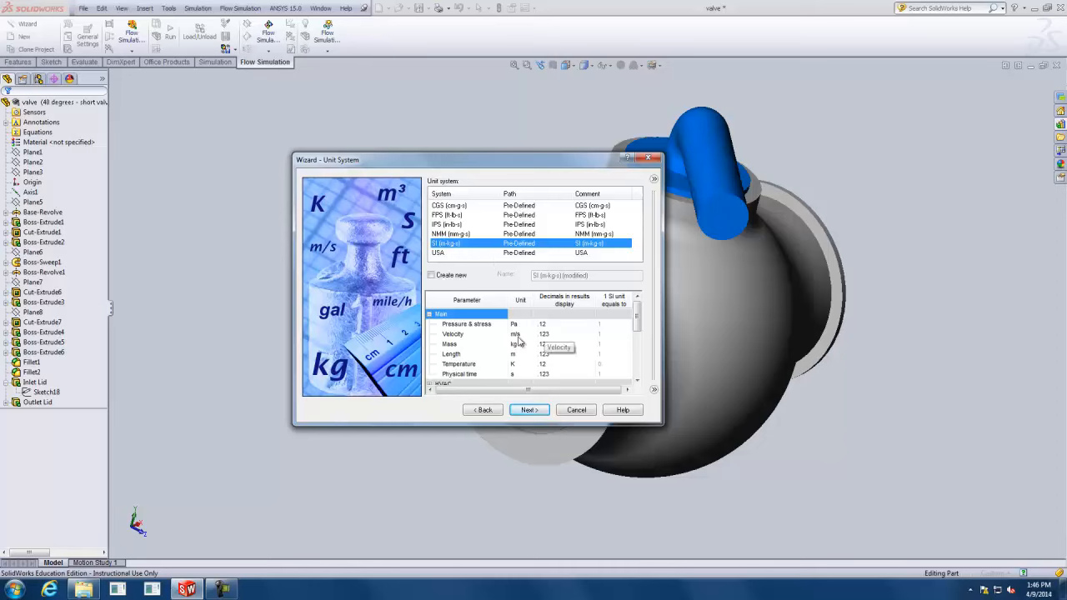
pyautogui.click(534, 414)
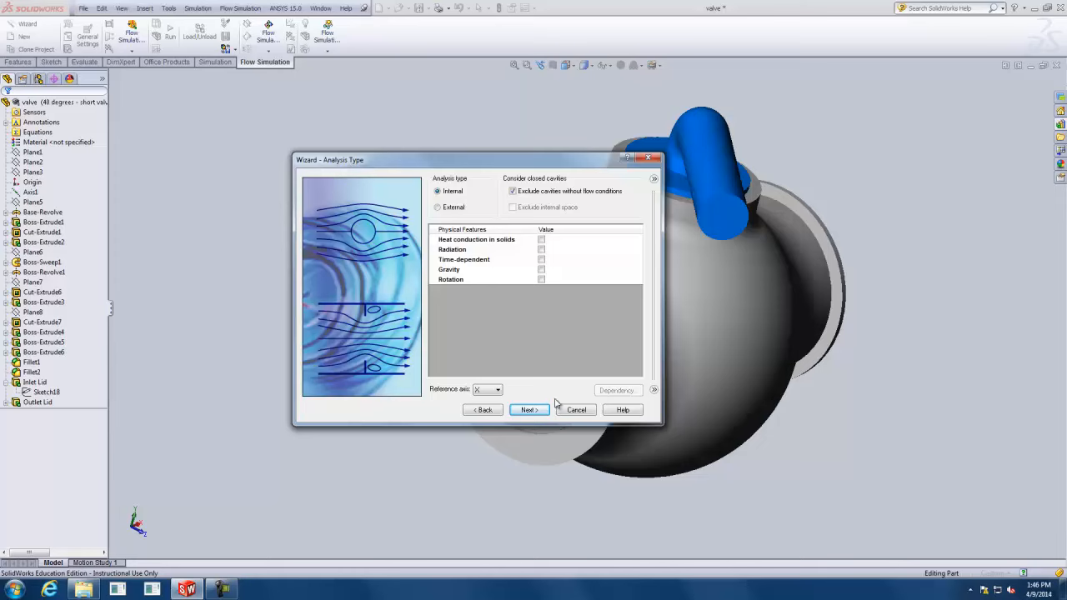
pyautogui.click(531, 410)
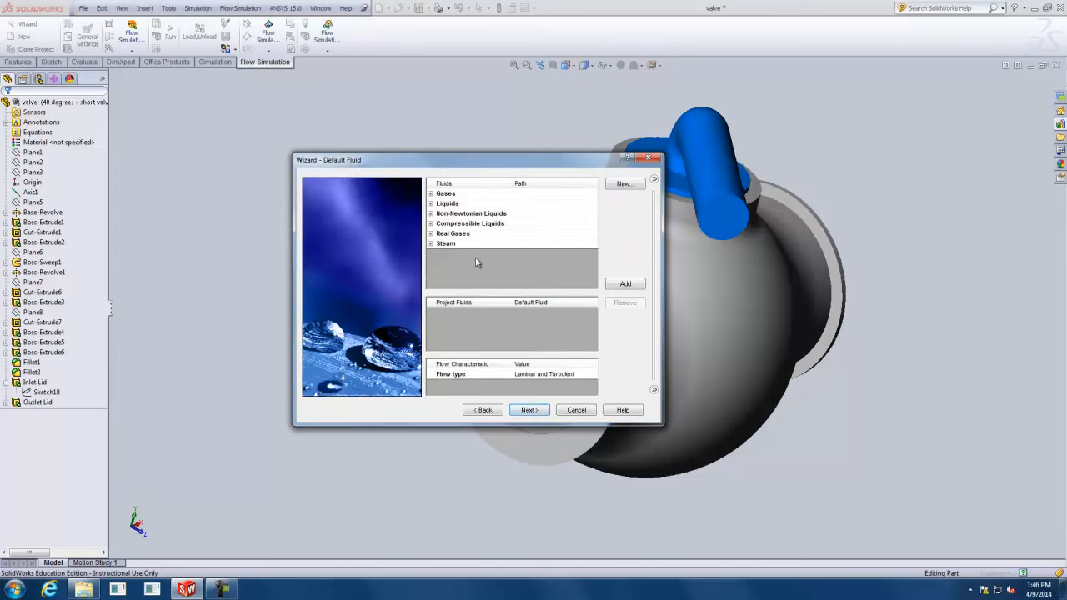
# Add Water from the pre-defined liquids as the default project fluid and keep the flow type Laminar and Turbulent.
pyautogui.click(431, 205)
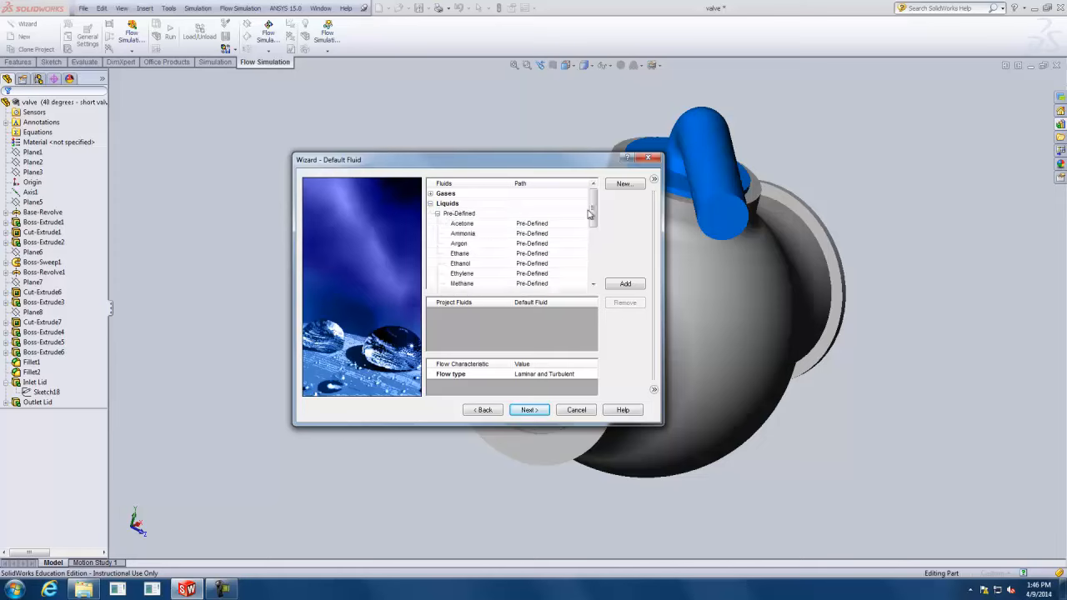
pyautogui.moveTo(590, 214); pyautogui.dragTo(591, 251)
pyautogui.click(534, 283)
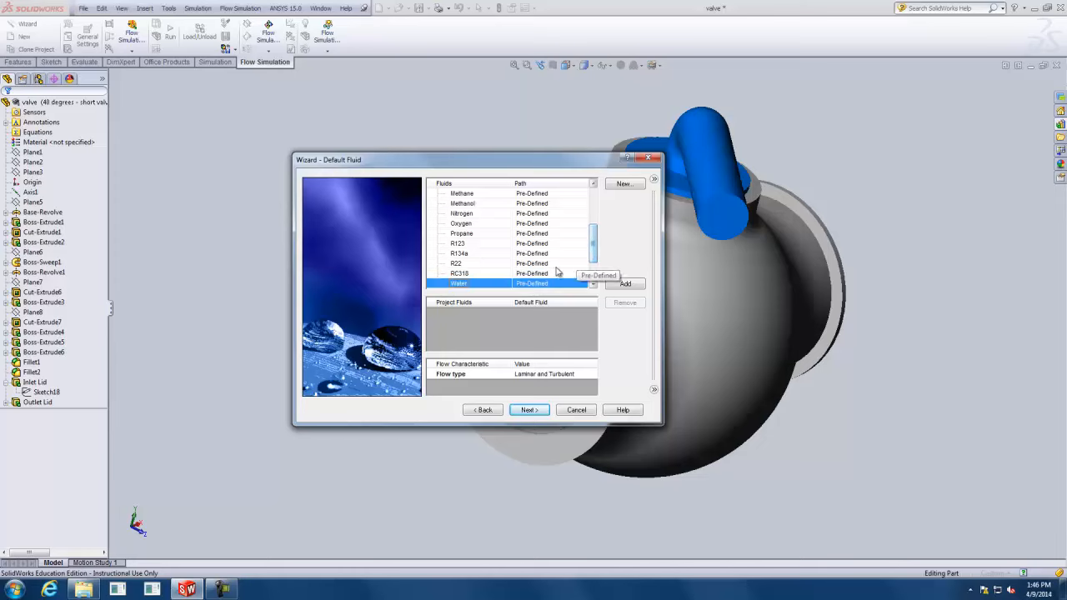
pyautogui.click(625, 284)
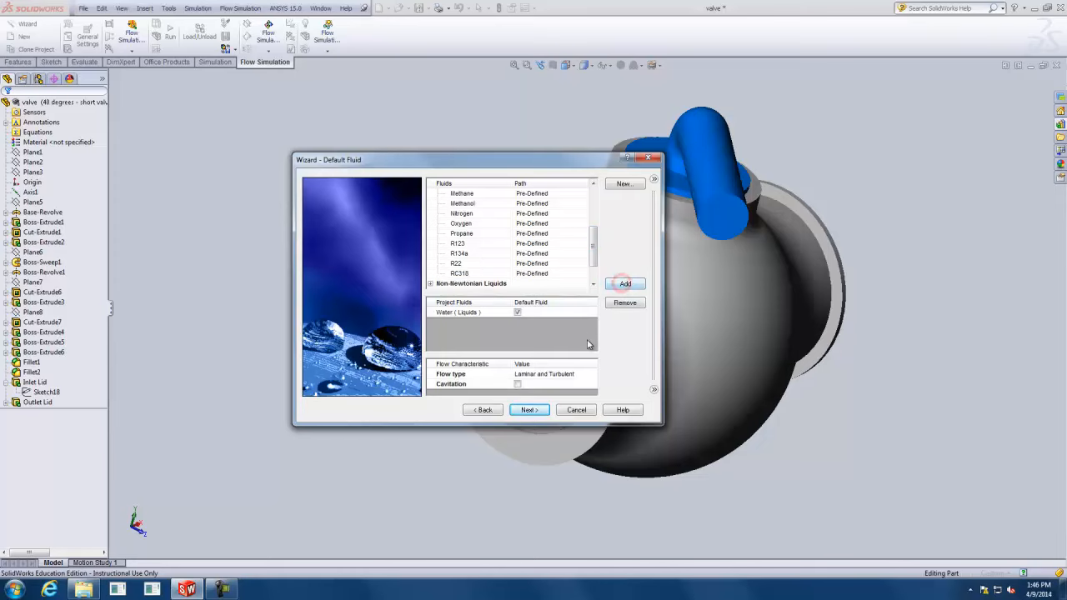
pyautogui.click(536, 377)
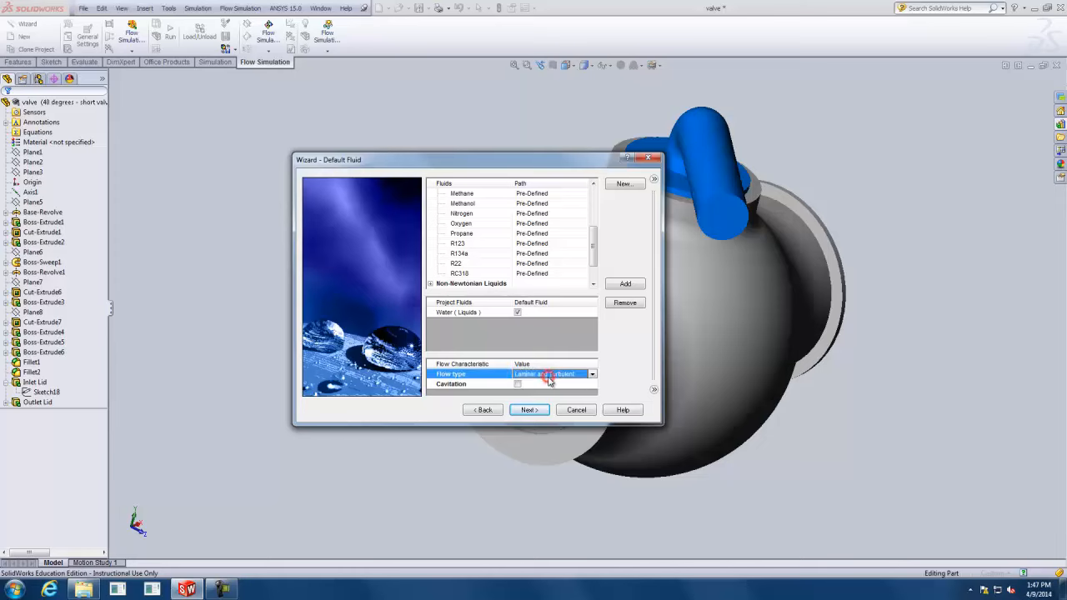
pyautogui.click(591, 377)
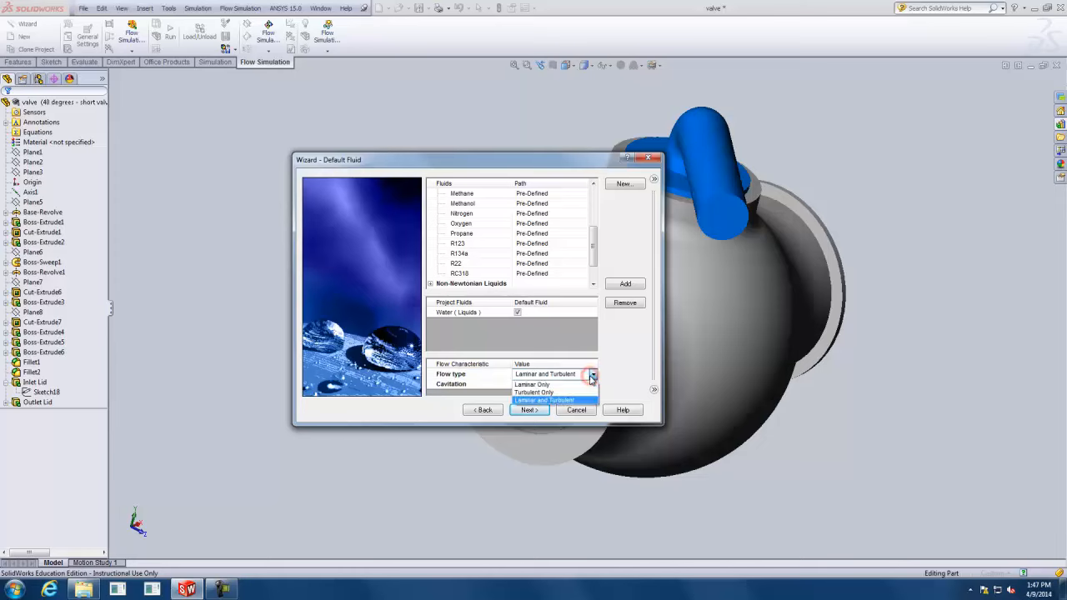
pyautogui.click(545, 401)
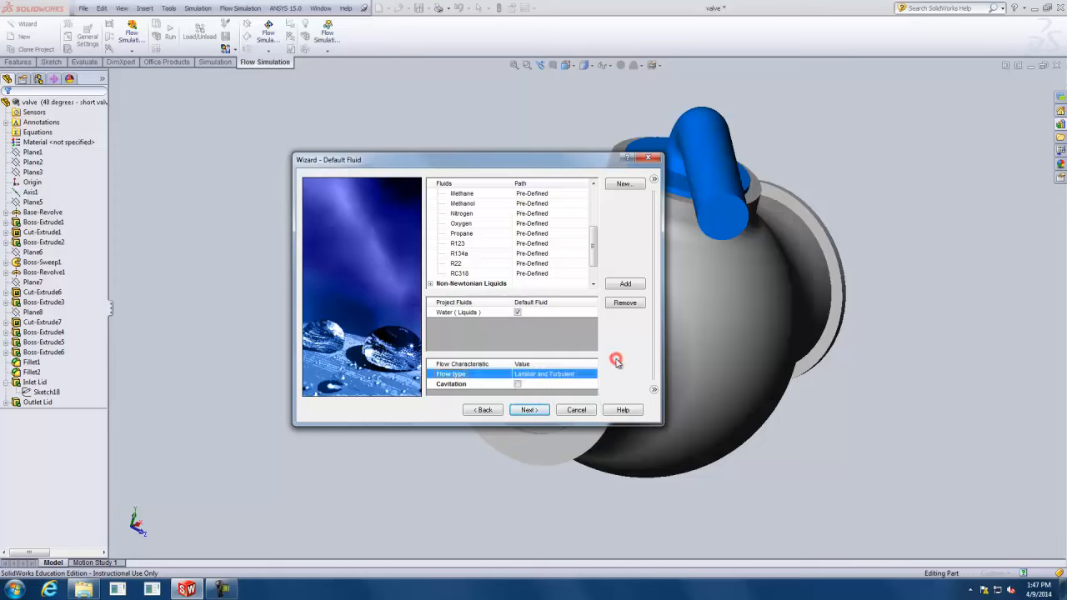
pyautogui.click(526, 412)
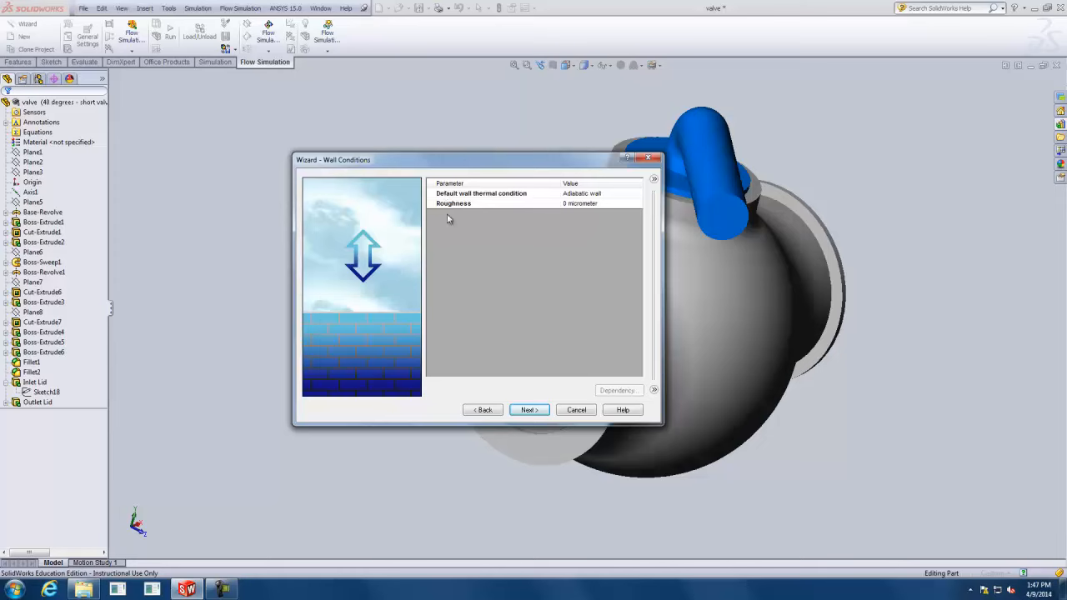
# Accept the default wall and initial conditions and leave the result resolution at level 3.
pyautogui.click(529, 410)
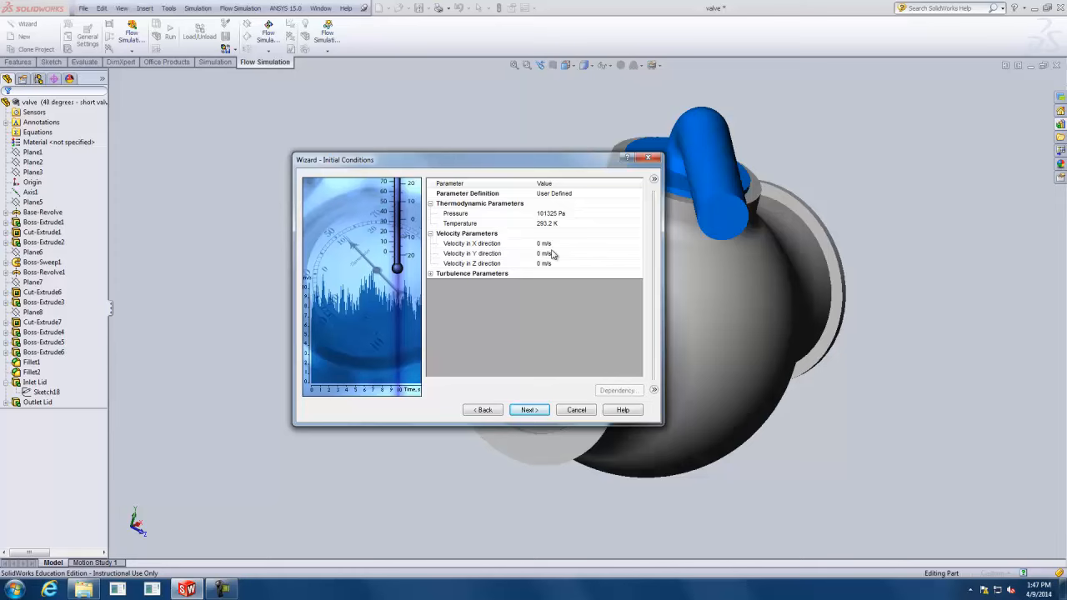
pyautogui.click(538, 411)
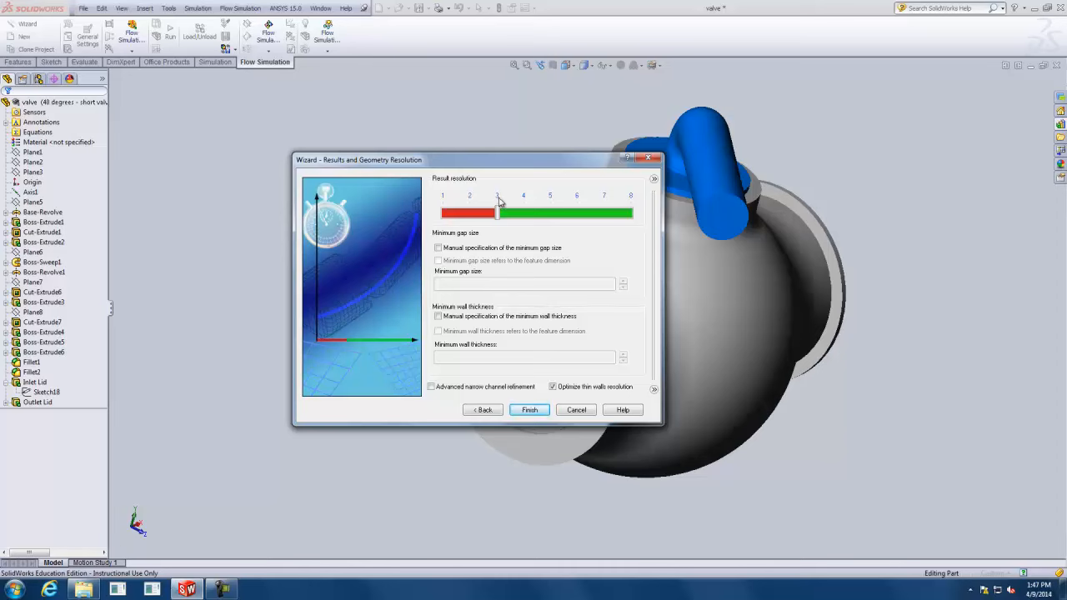
pyautogui.moveTo(498, 214); pyautogui.dragTo(604, 214)
pyautogui.moveTo(606, 216); pyautogui.dragTo(481, 220)
# Specify the minimum gap size manually as 0.04 m and finish the project setup.
pyautogui.click(438, 248)
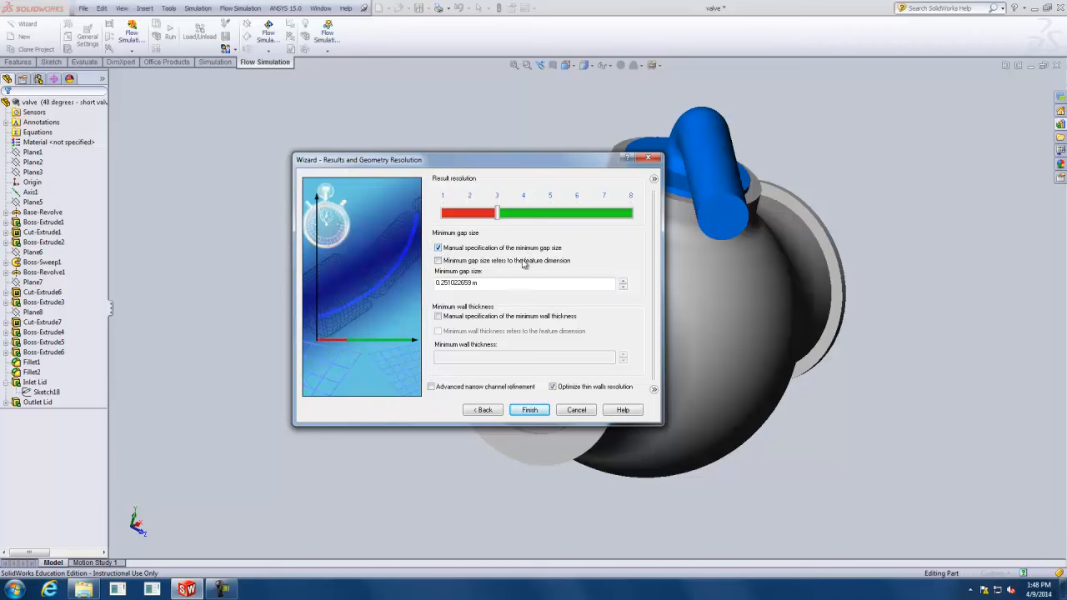
pyautogui.moveTo(560, 164); pyautogui.dragTo(431, 176)
pyautogui.moveTo(686, 323)
pyautogui.mouseDown(button='middle')
pyautogui.moveTo(737, 302)
pyautogui.moveTo(706, 300)
pyautogui.mouseUp(button='middle')
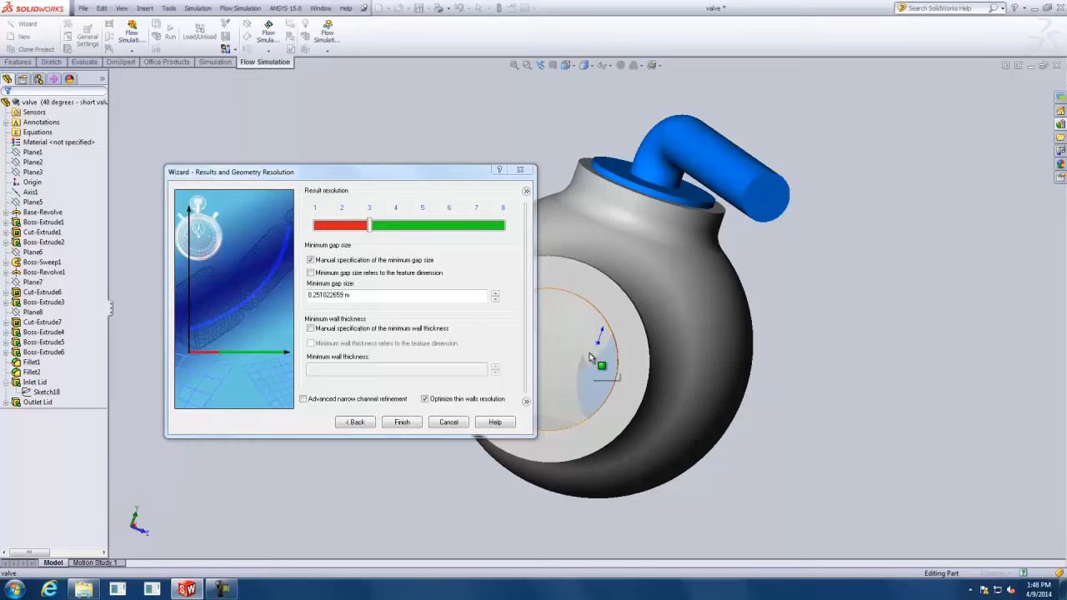
pyautogui.moveTo(615, 364); pyautogui.dragTo(643, 360, button='middle')
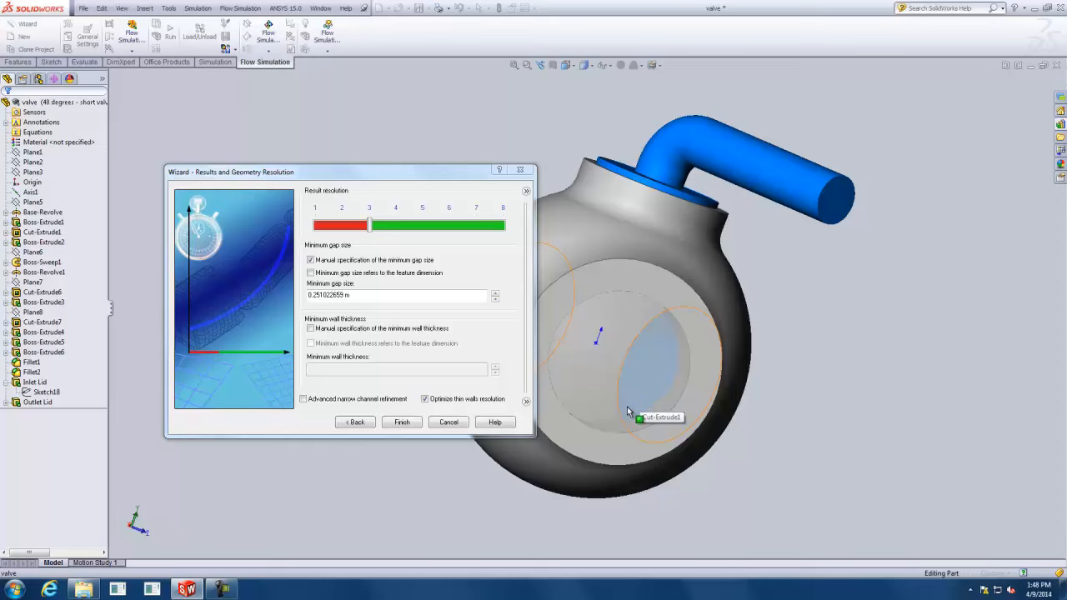
pyautogui.moveTo(317, 295); pyautogui.dragTo(341, 296)
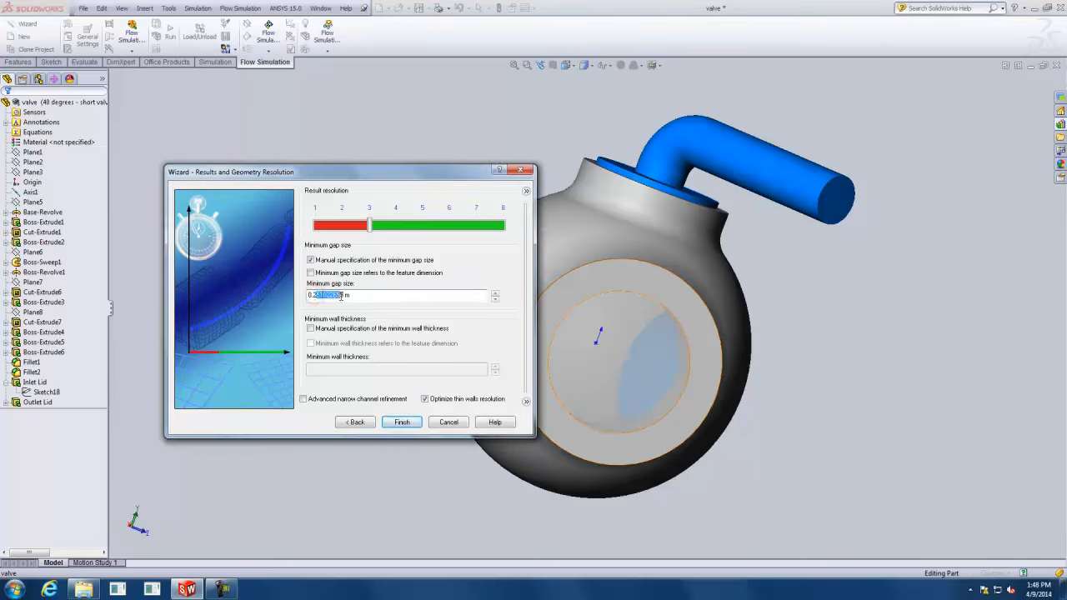
pyautogui.press('BackSpace')
pyautogui.write('04')
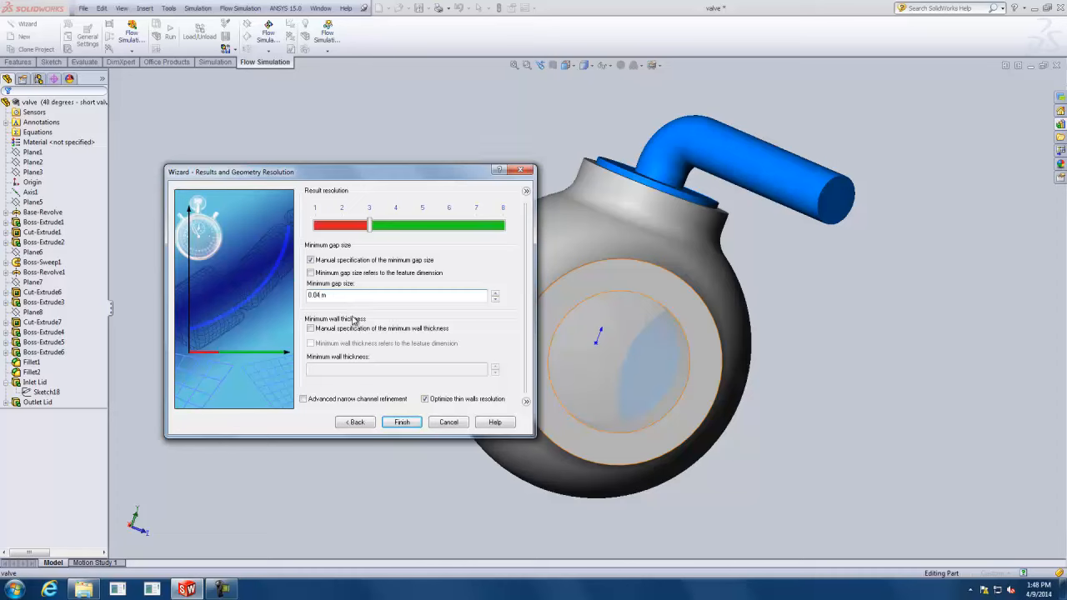
pyautogui.click(401, 423)
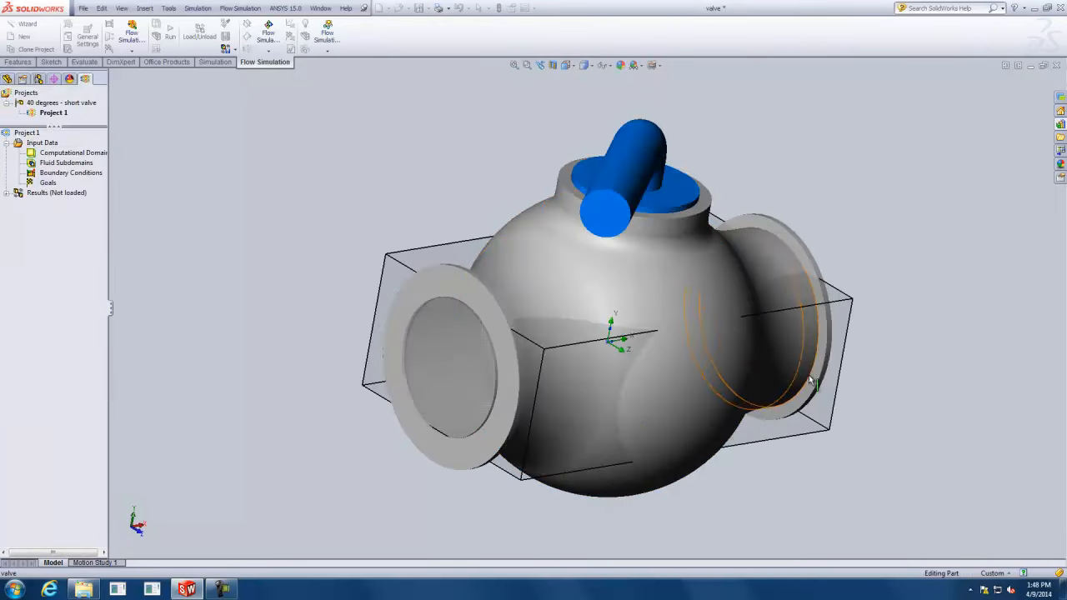
# Hide the computational domain box around the valve.
pyautogui.moveTo(835, 416); pyautogui.dragTo(827, 362, button='middle')
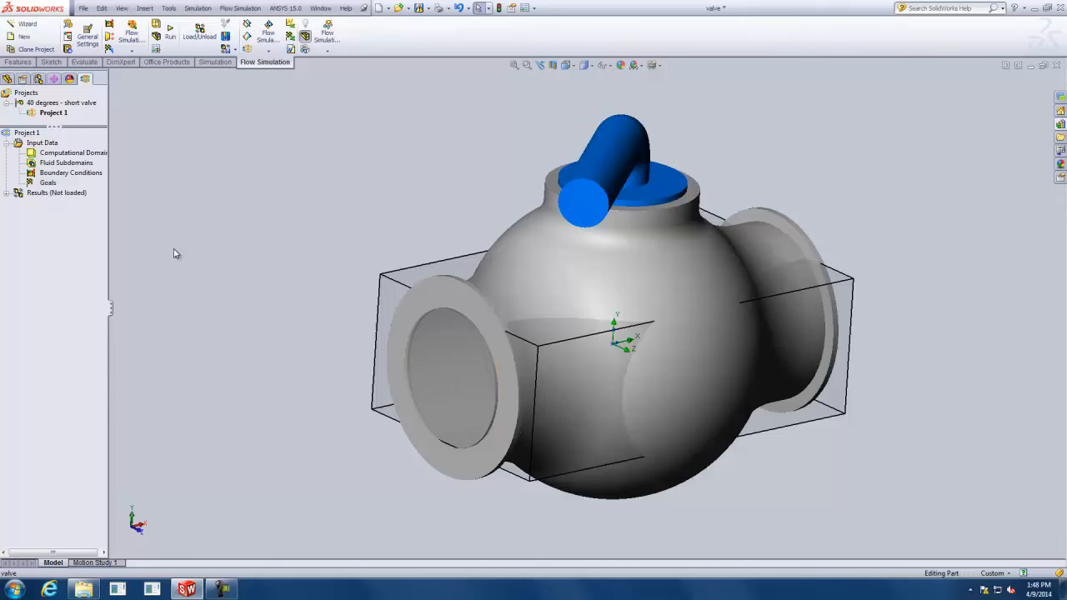
pyautogui.rightClick(99, 155)
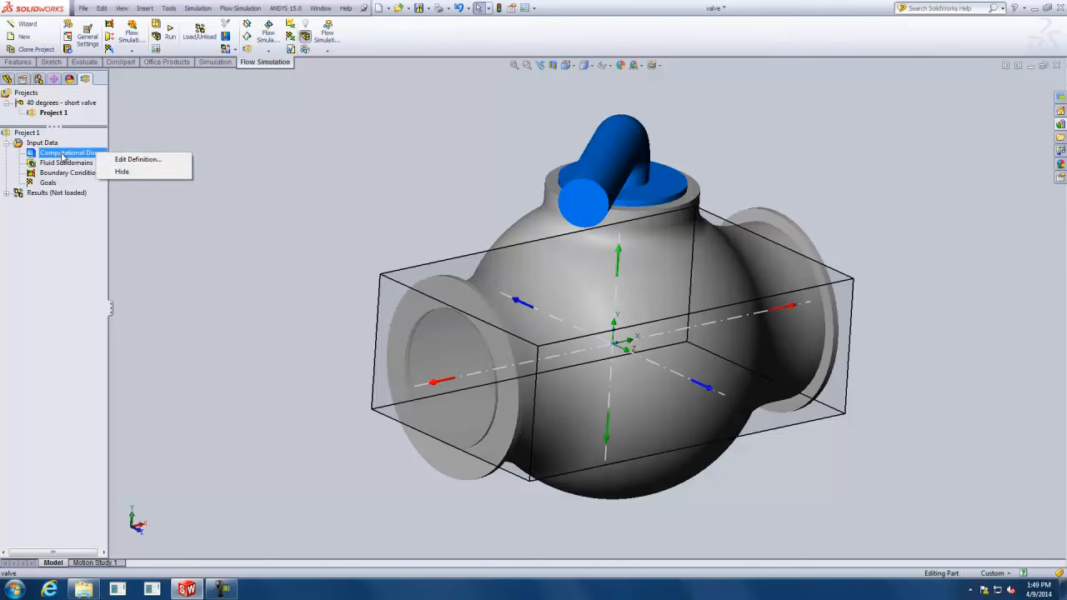
pyautogui.click(122, 173)
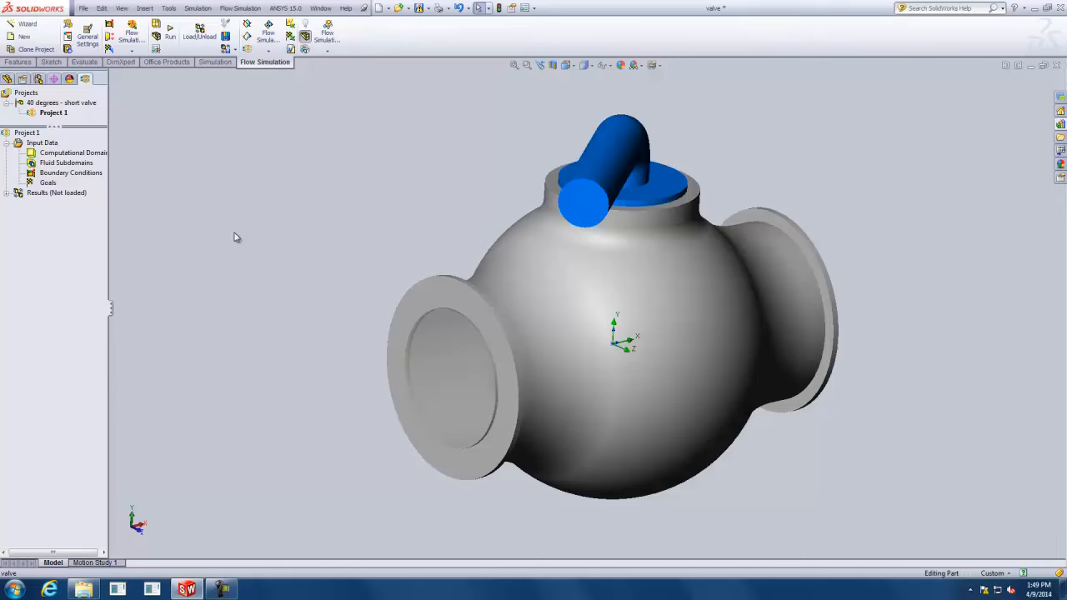
# Start a new boundary condition and select the hidden inner face of the Inlet Lid for it.
pyautogui.rightClick(72, 176)
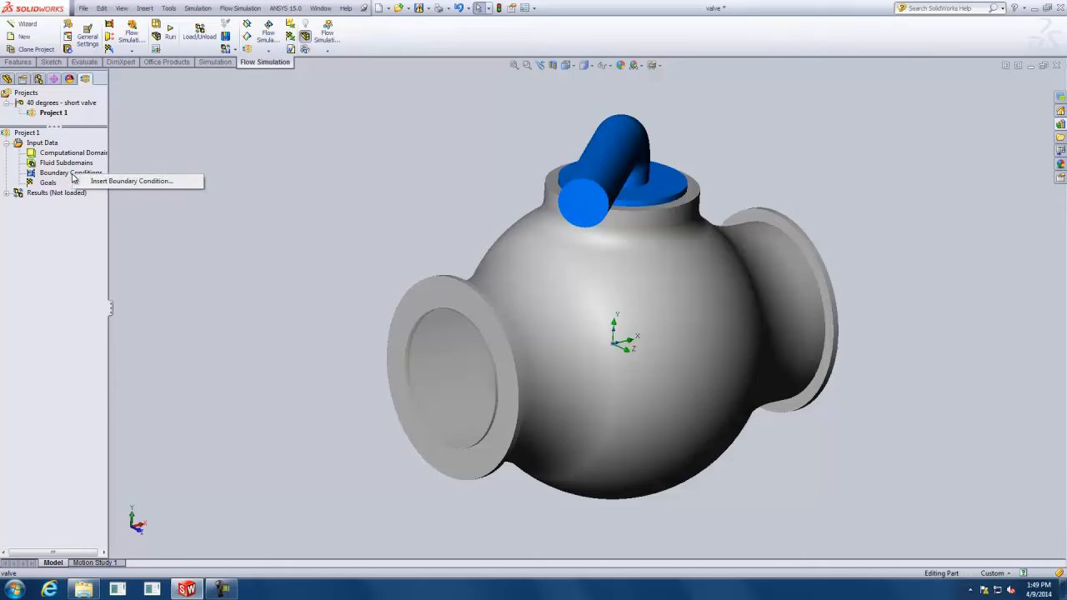
pyautogui.click(122, 182)
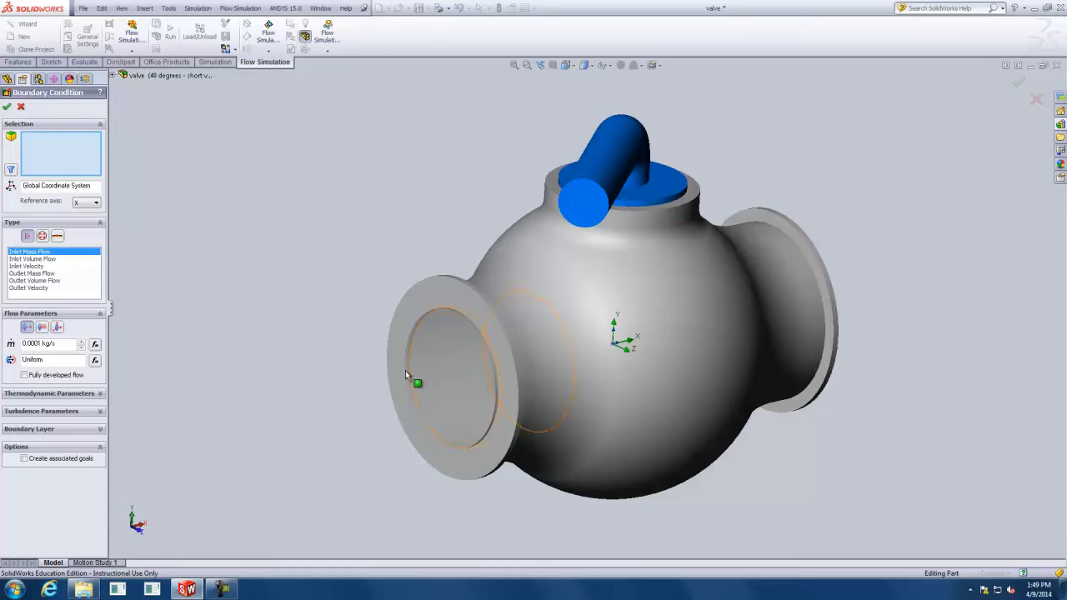
pyautogui.moveTo(458, 377); pyautogui.dragTo(468, 378, button='middle')
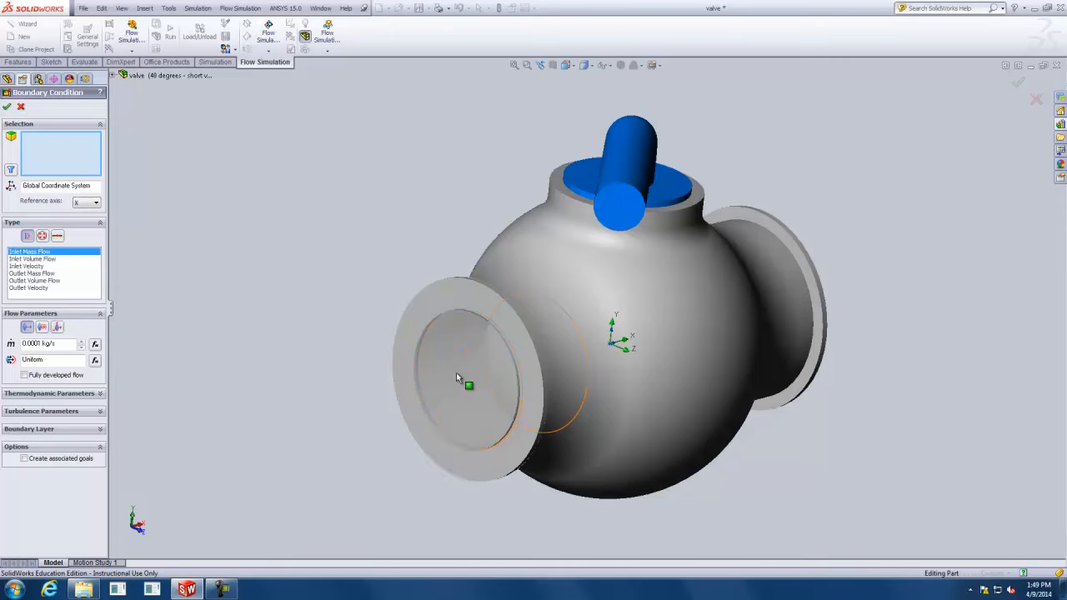
pyautogui.rightClick(456, 373)
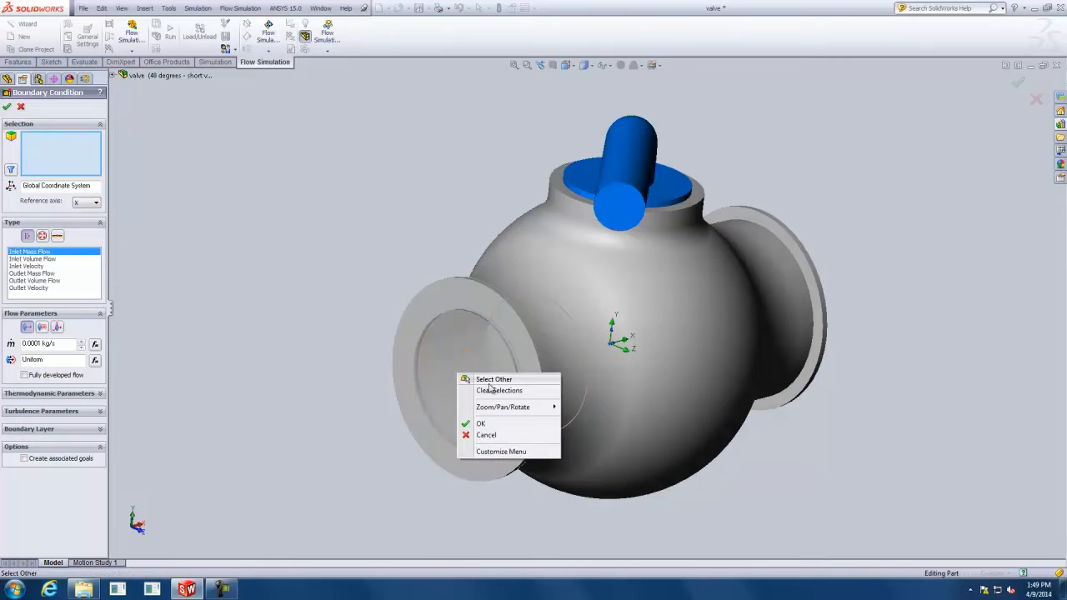
pyautogui.click(494, 381)
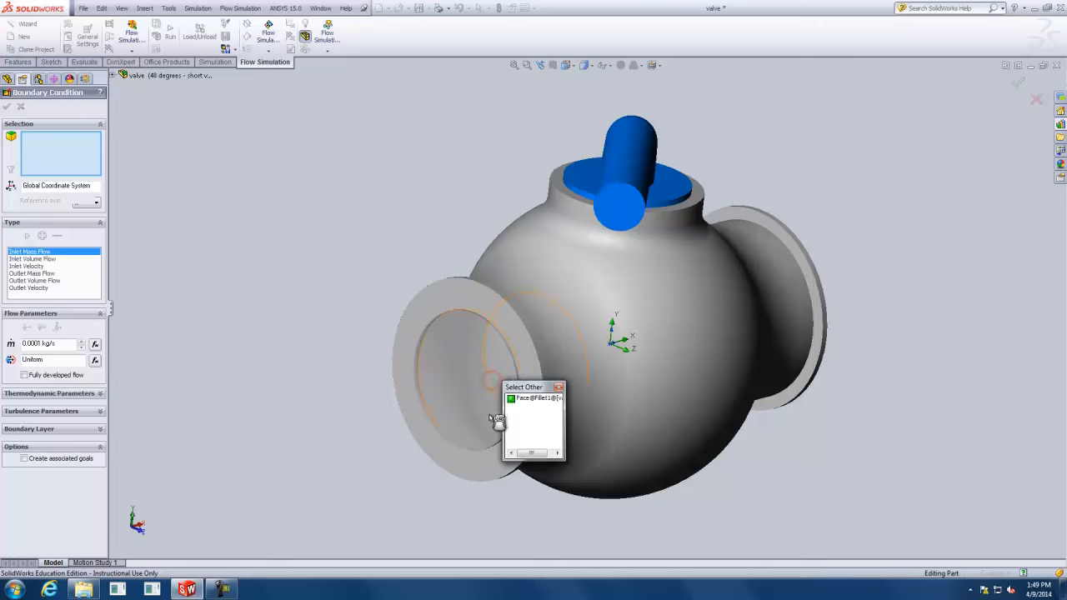
pyautogui.moveTo(572, 324); pyautogui.dragTo(541, 326, button='middle')
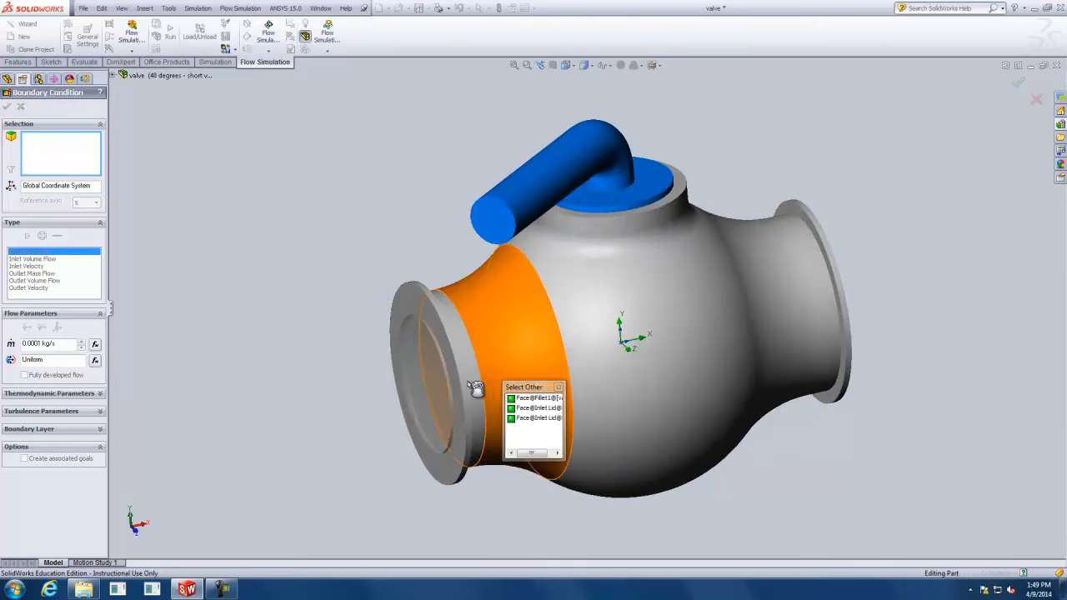
pyautogui.rightClick(506, 359)
pyautogui.moveTo(506, 358); pyautogui.dragTo(431, 419, button='middle')
pyautogui.scroll(-5, 448, 381)
pyautogui.scroll(-1, 470, 359)
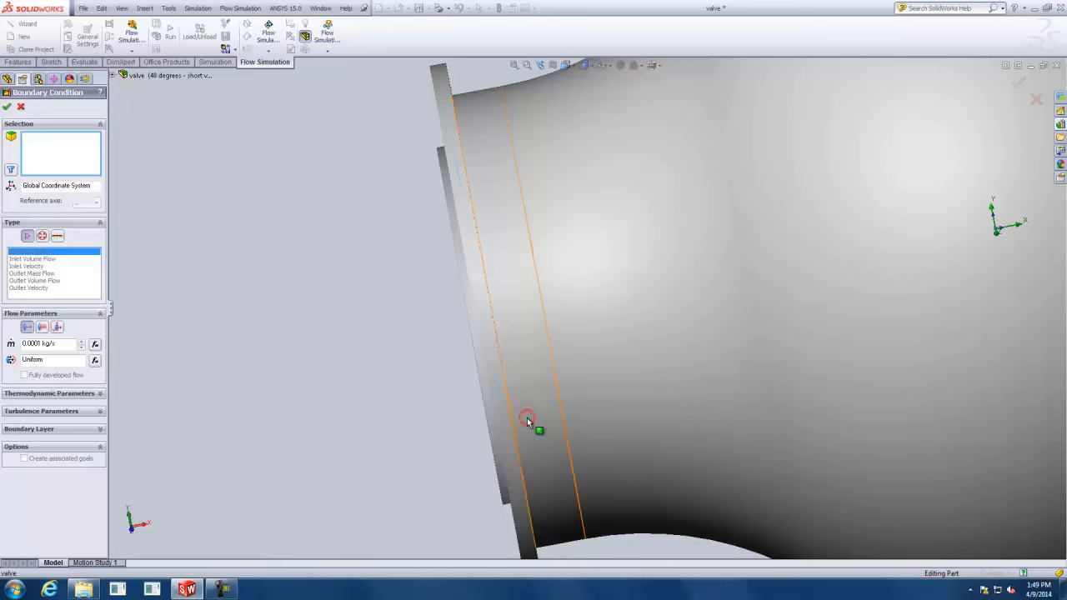
pyautogui.click(527, 418)
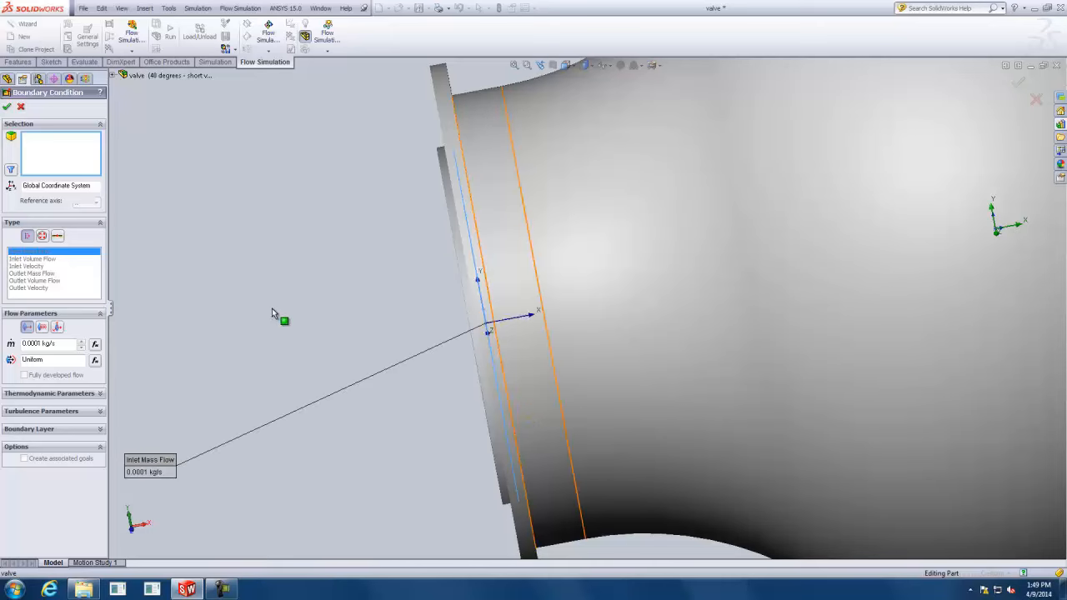
pyautogui.click(77, 153)
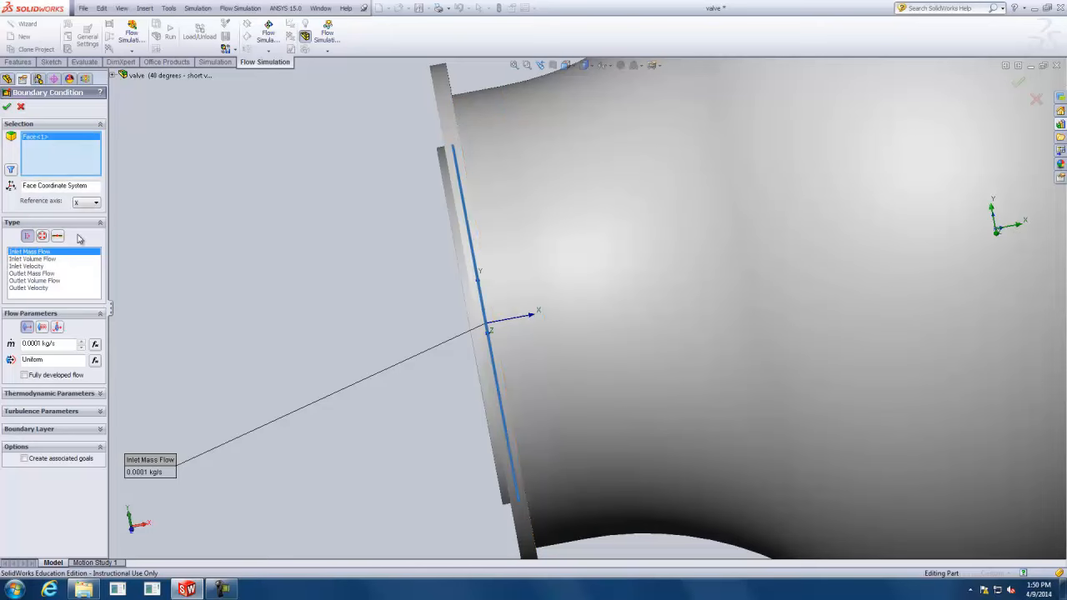
# Make the inlet lid's boundary condition an Inlet Velocity of 1 m/s and accept it.
pyautogui.click(39, 267)
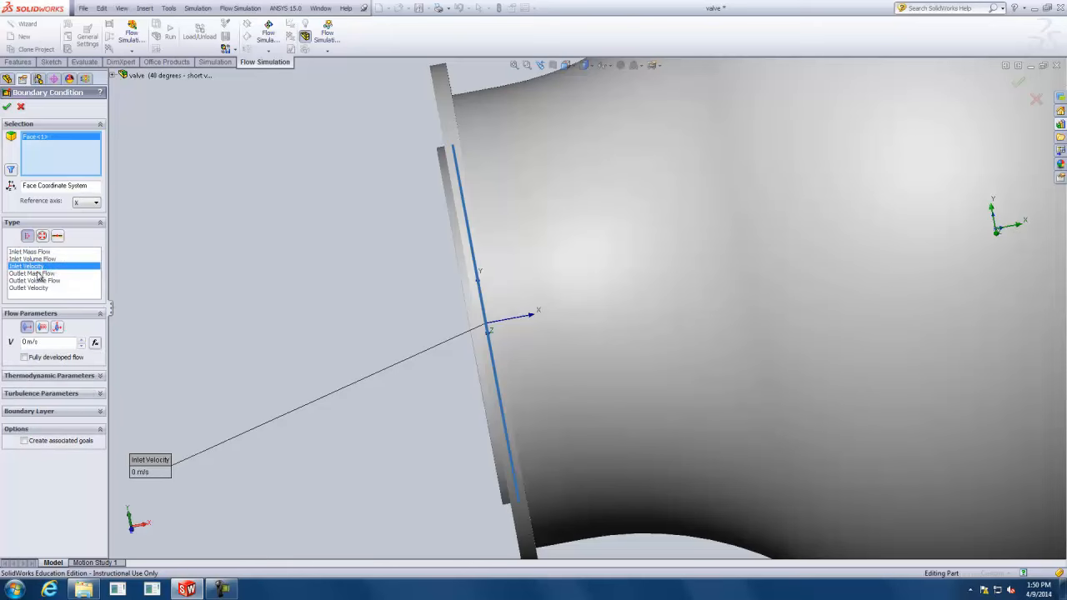
pyautogui.doubleClick(24, 342)
pyautogui.write('1')
pyautogui.click(6, 107)
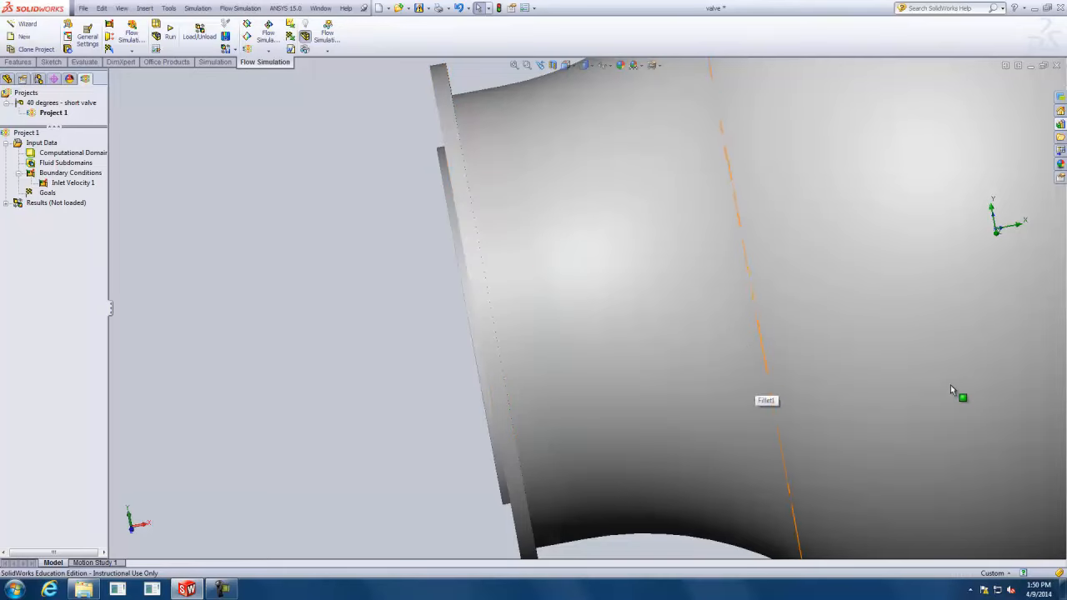
# Start another boundary condition and select the hidden inner face of the Outlet Lid for it.
pyautogui.press('f')
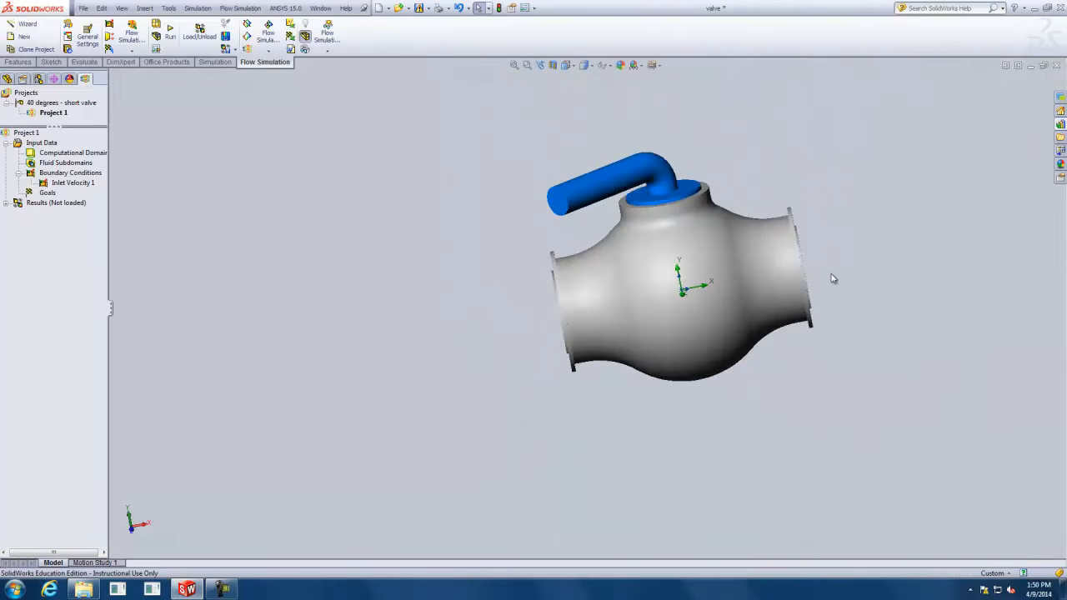
pyautogui.scroll(-5, 830, 280)
pyautogui.moveTo(757, 277); pyautogui.dragTo(726, 287, button='middle')
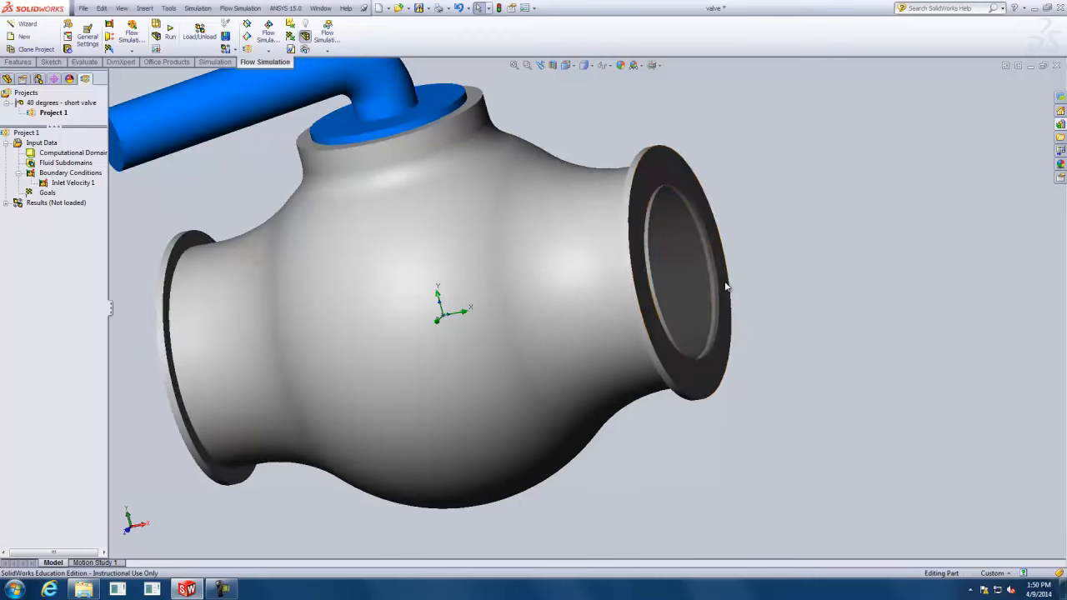
pyautogui.rightClick(60, 174)
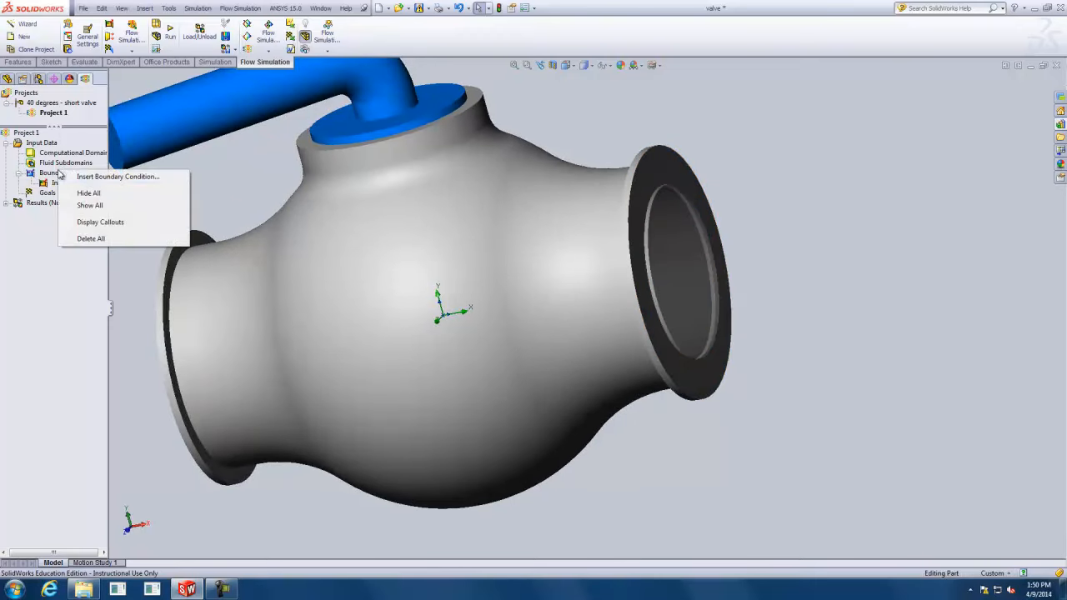
pyautogui.click(94, 177)
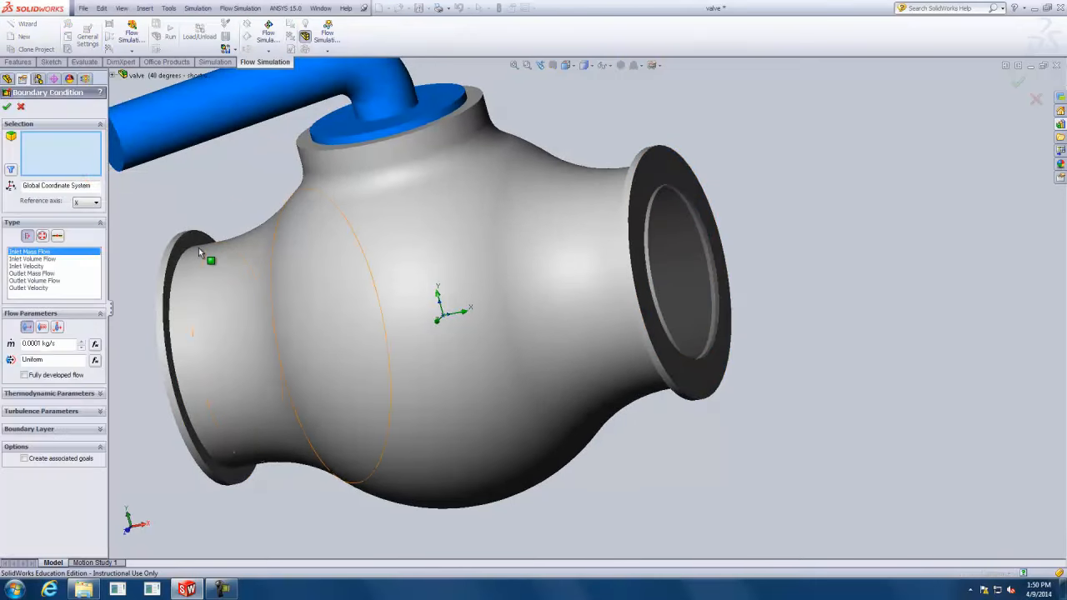
pyautogui.rightClick(675, 265)
pyautogui.click(701, 267)
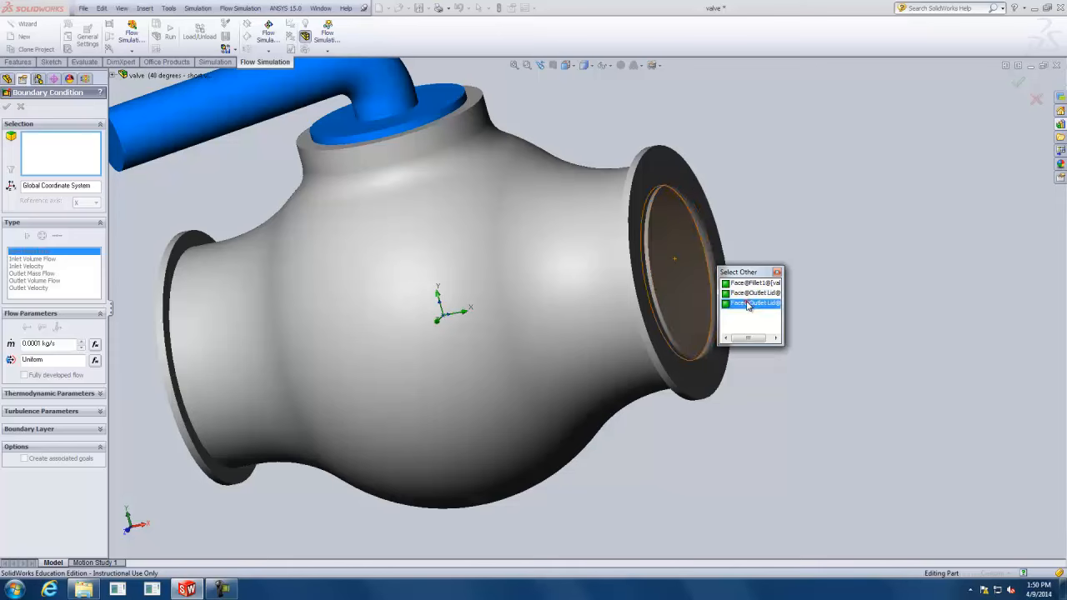
pyautogui.click(748, 304)
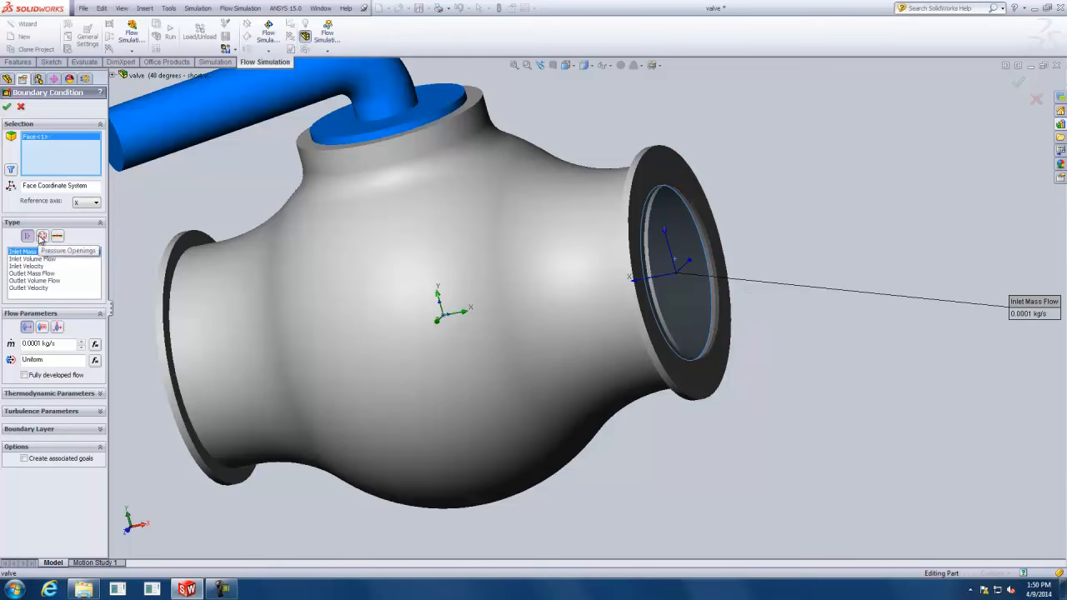
# Make the outlet lid's boundary condition a Static Pressure opening at 101325 Pa and 293.2 K, and accept it.
pyautogui.click(41, 237)
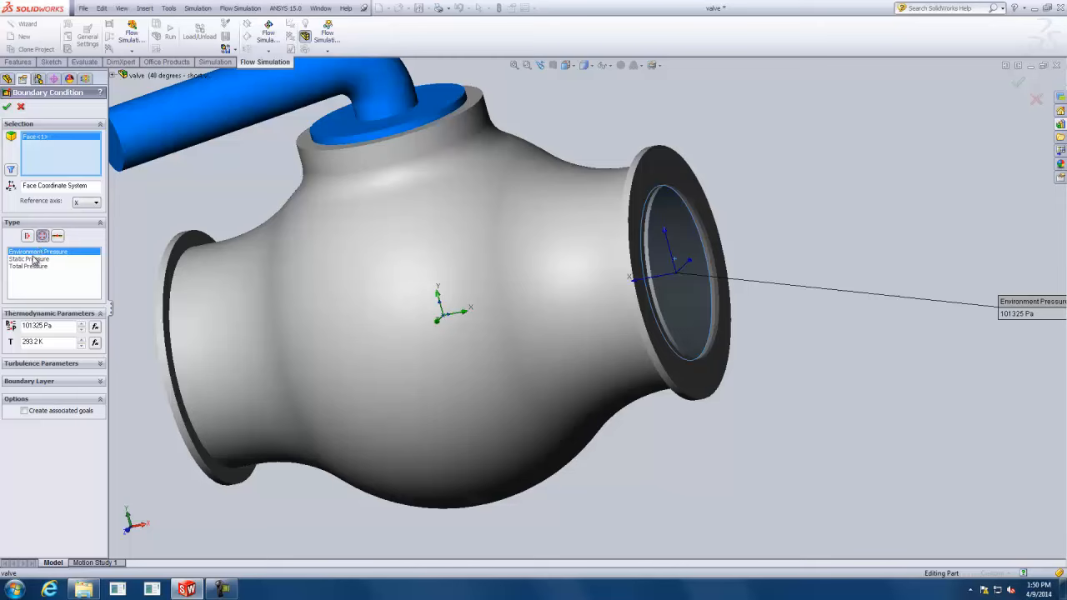
pyautogui.click(33, 259)
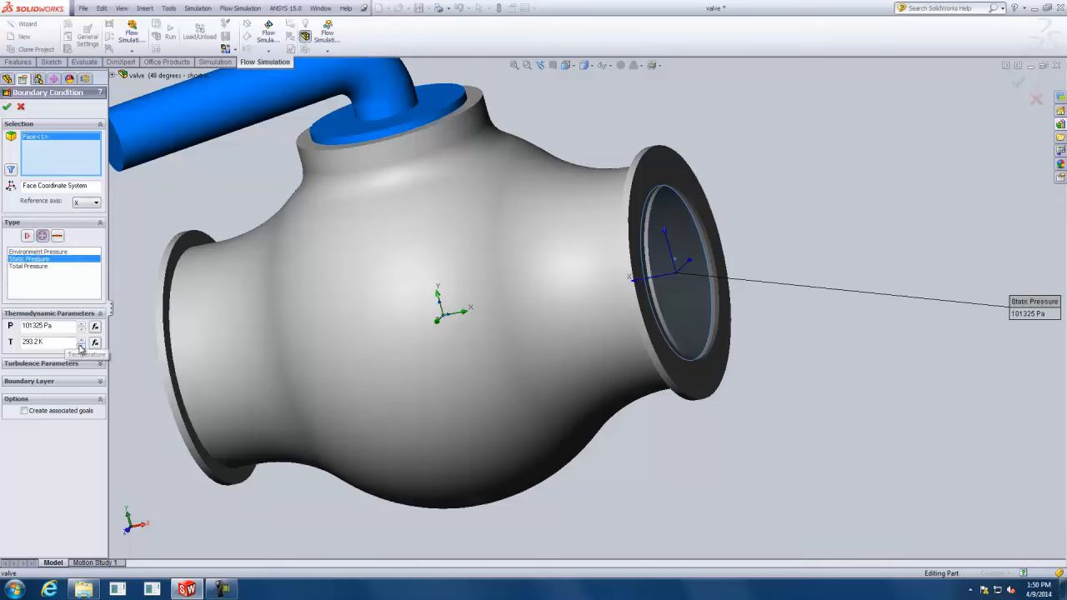
pyautogui.click(7, 108)
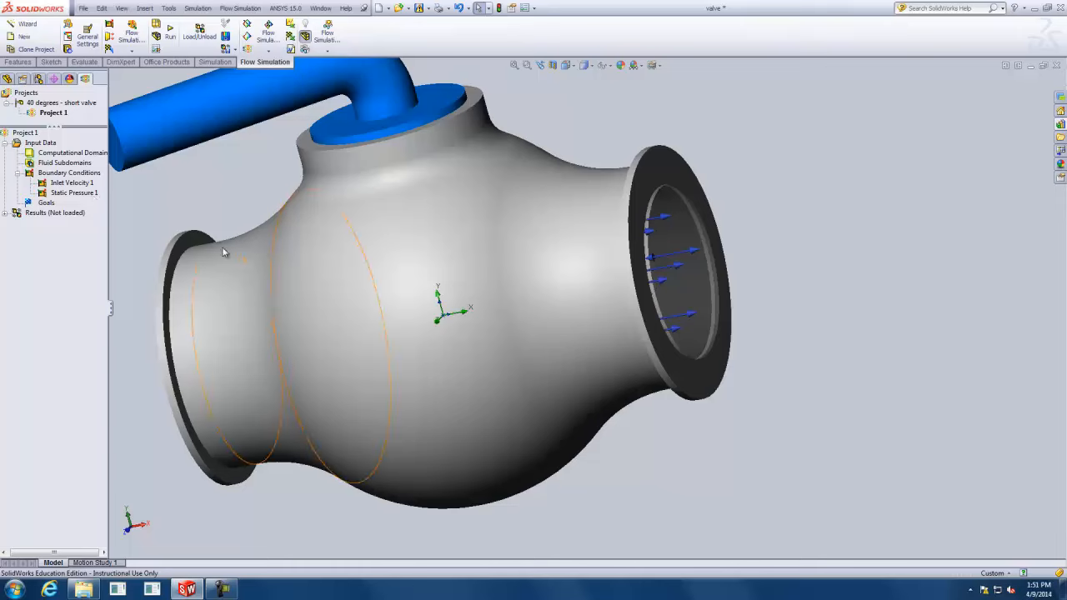
# Start inserting surface goals and enable the average Total Pressure as the goal parameter.
pyautogui.rightClick(45, 203)
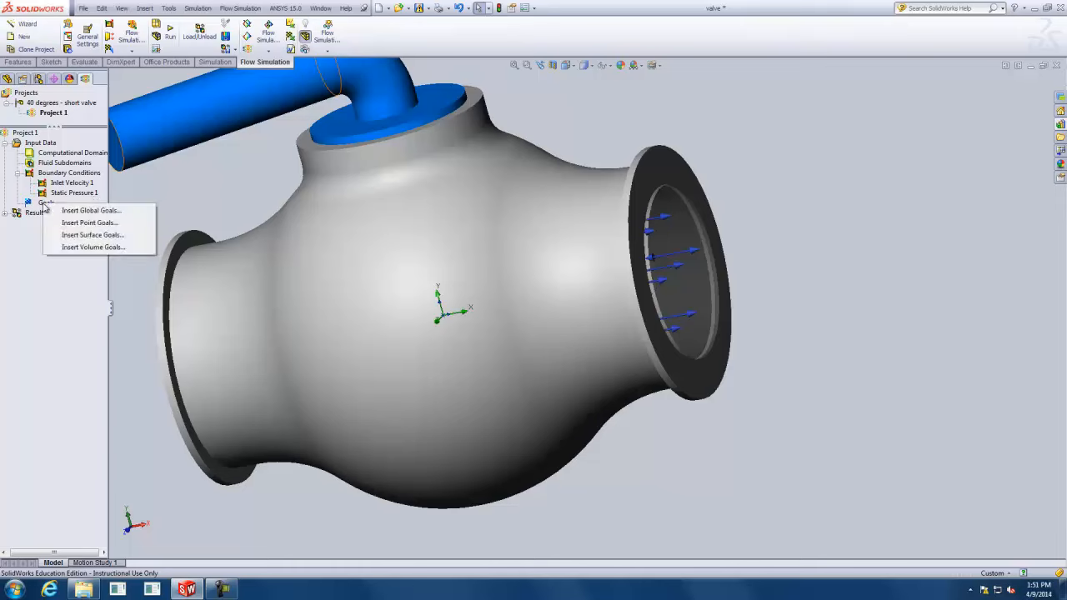
pyautogui.click(91, 237)
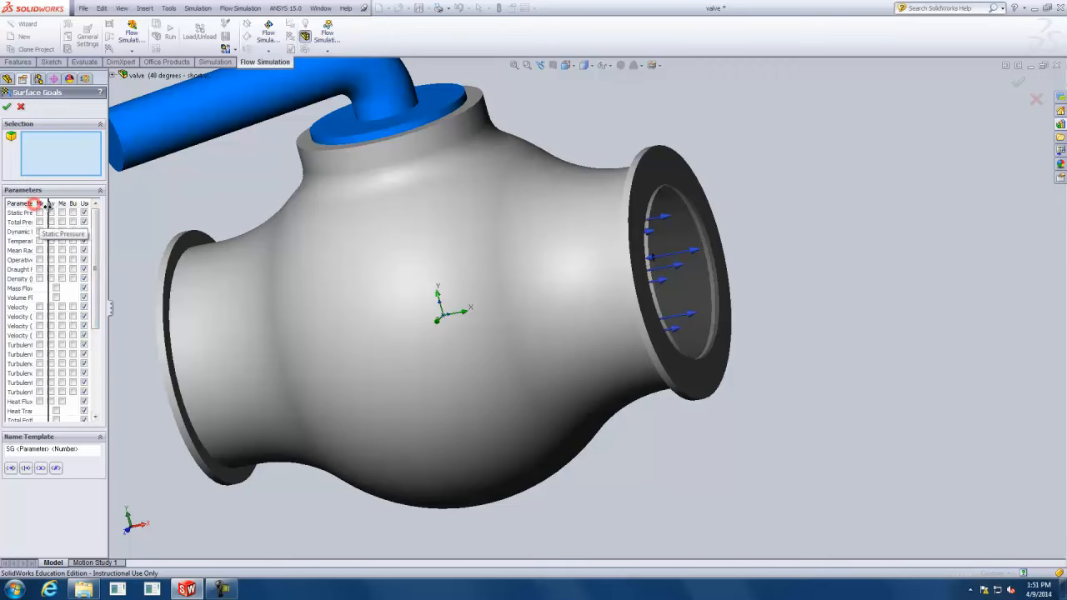
pyautogui.doubleClick(35, 204)
pyautogui.click(42, 203)
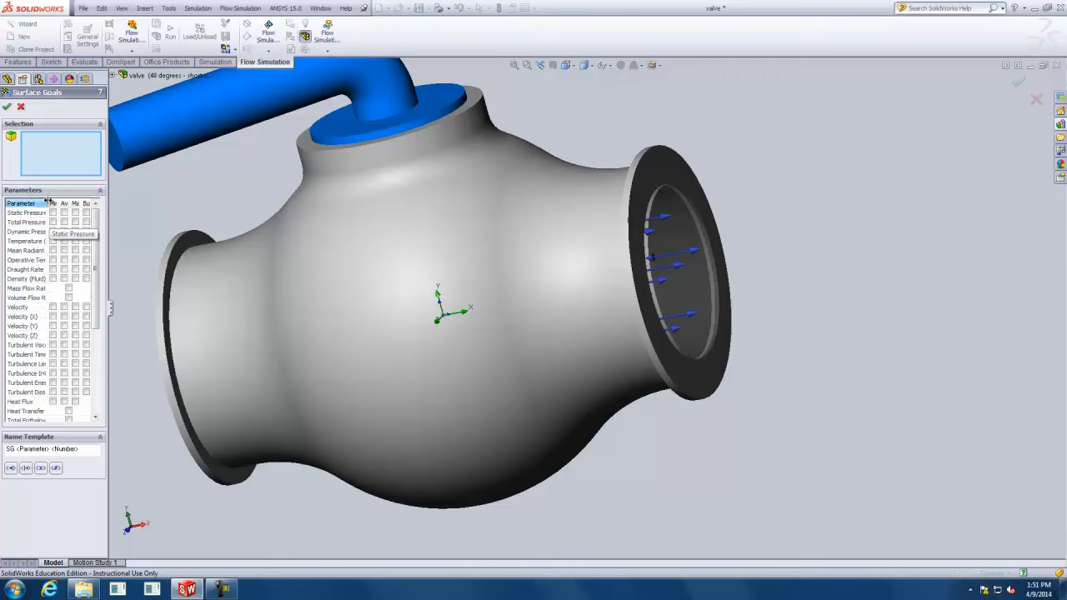
pyautogui.moveTo(50, 203); pyautogui.dragTo(34, 203)
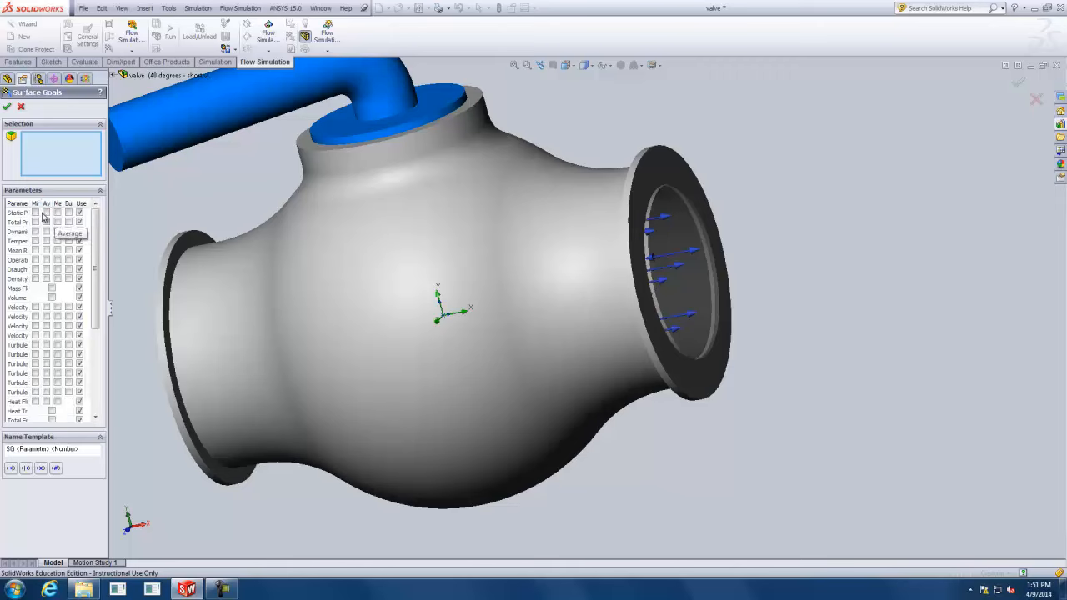
pyautogui.moveTo(74, 204)
pyautogui.mouseDown()
pyautogui.moveTo(83, 203)
pyautogui.moveTo(75, 203)
pyautogui.mouseUp()
pyautogui.click(46, 221)
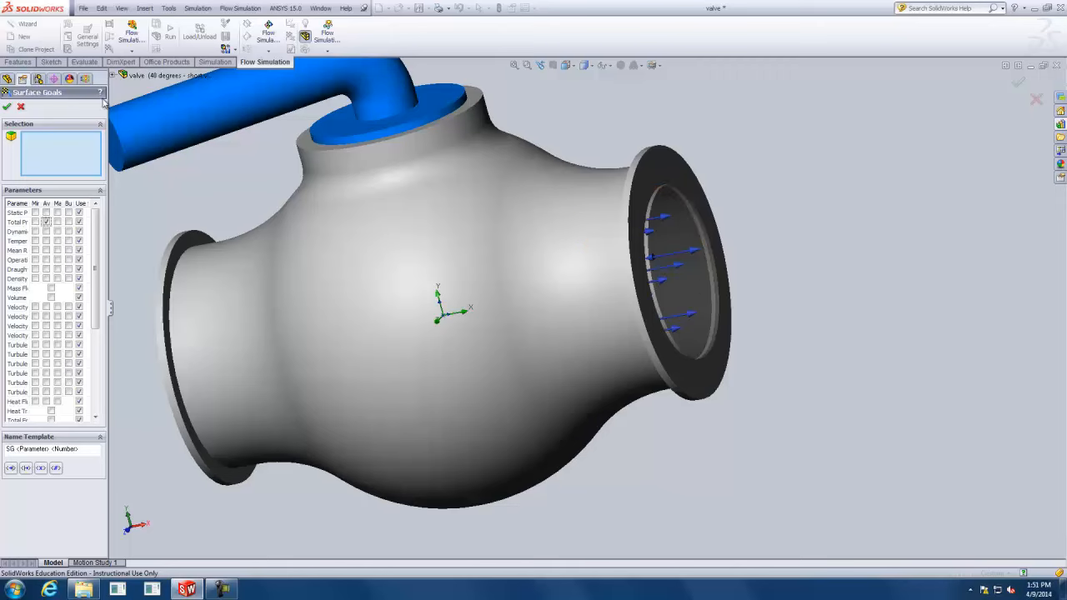
# Apply the goals to the faces of Inlet Velocity 1 and Static Pressure 1, with a separate goal for each surface, and accept.
pyautogui.click(85, 78)
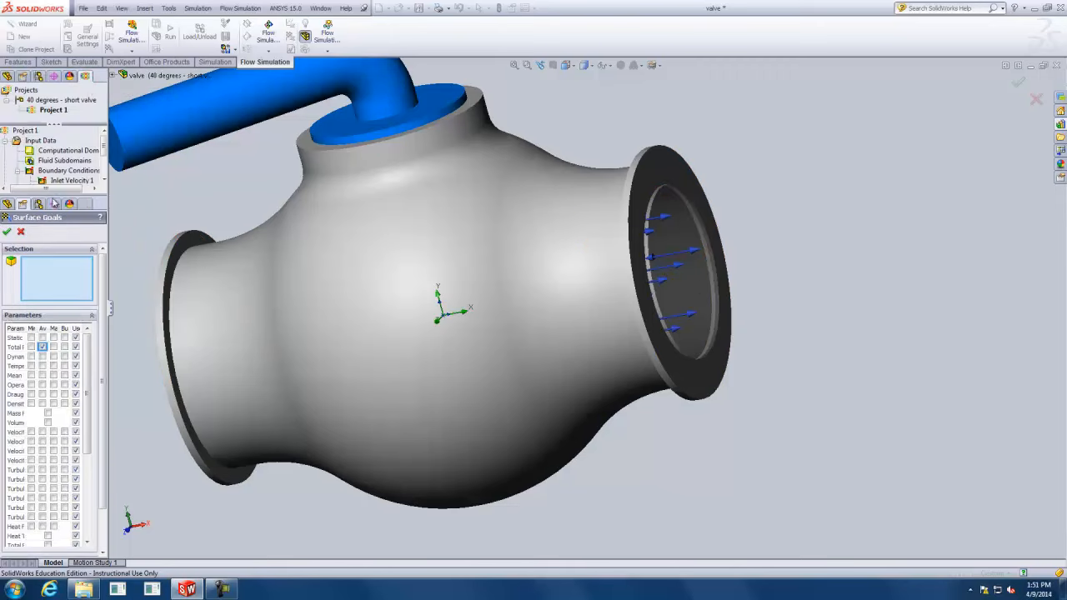
pyautogui.moveTo(103, 147); pyautogui.dragTo(103, 153)
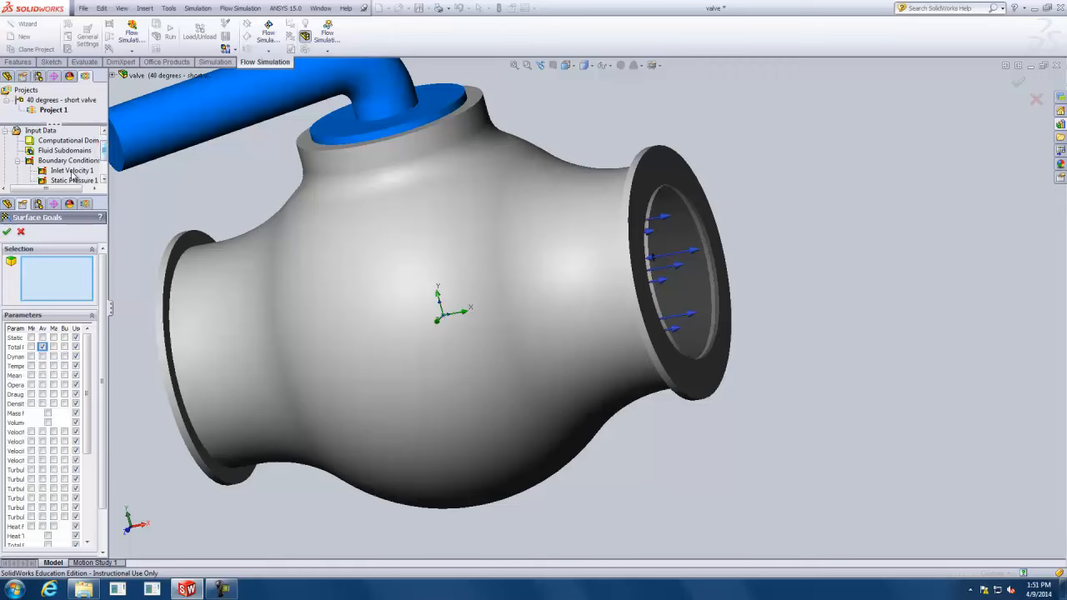
pyautogui.click(72, 171)
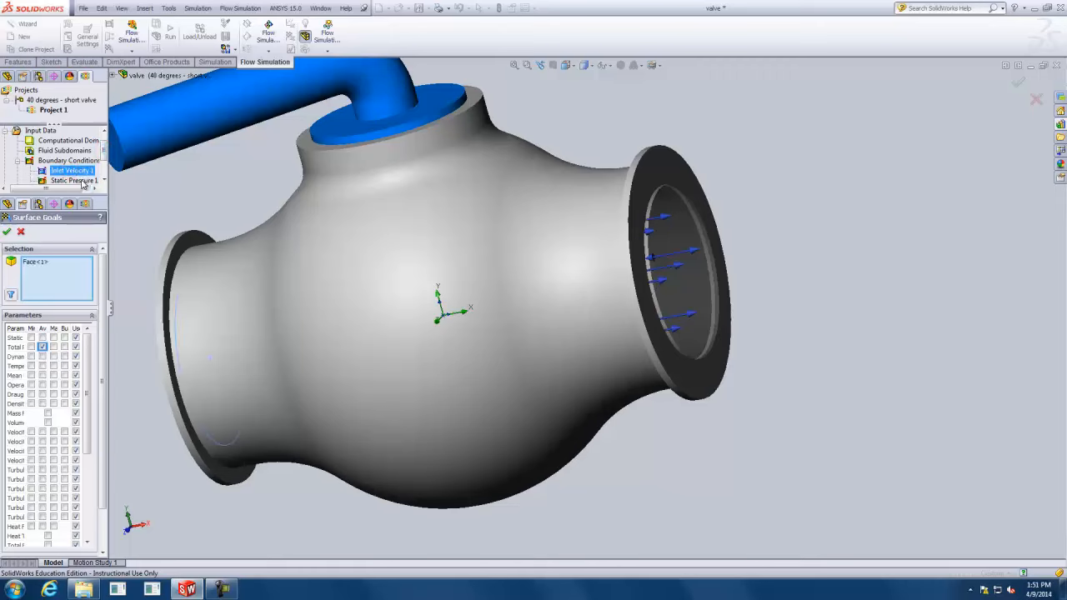
pyautogui.click(75, 181)
pyautogui.click(80, 162)
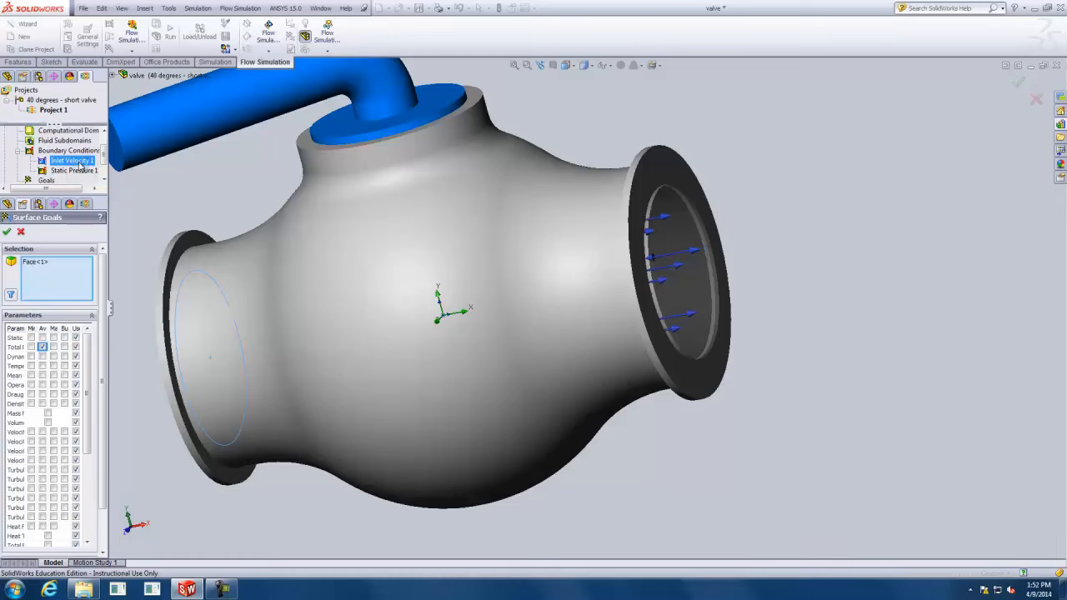
pyautogui.keyDown('ctrl'); pyautogui.click(80, 170); pyautogui.keyUp('ctrl')
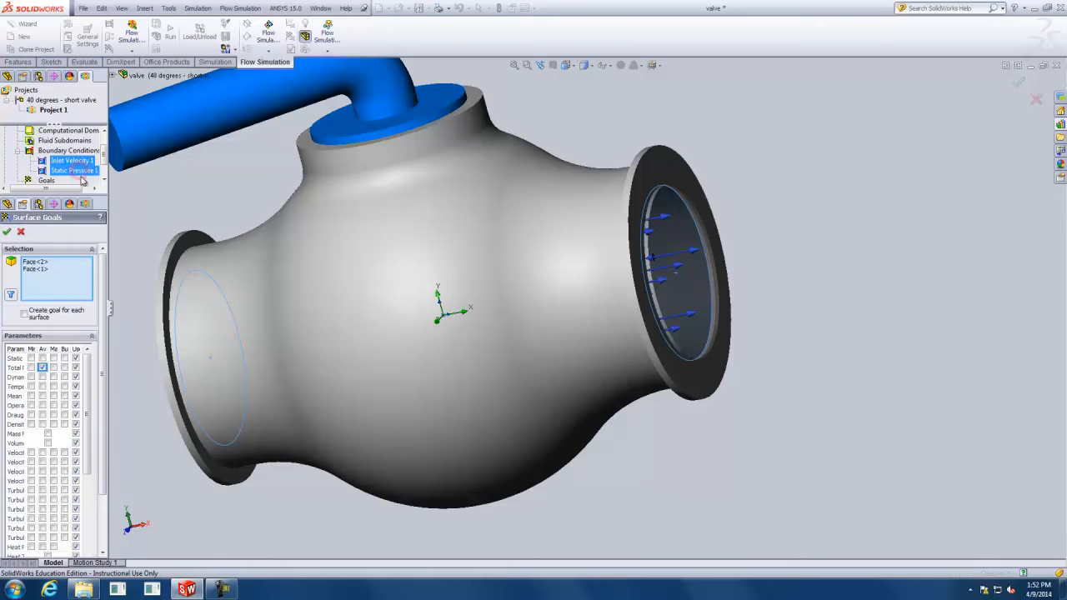
pyautogui.click(24, 315)
pyautogui.scroll(-3, 100, 293)
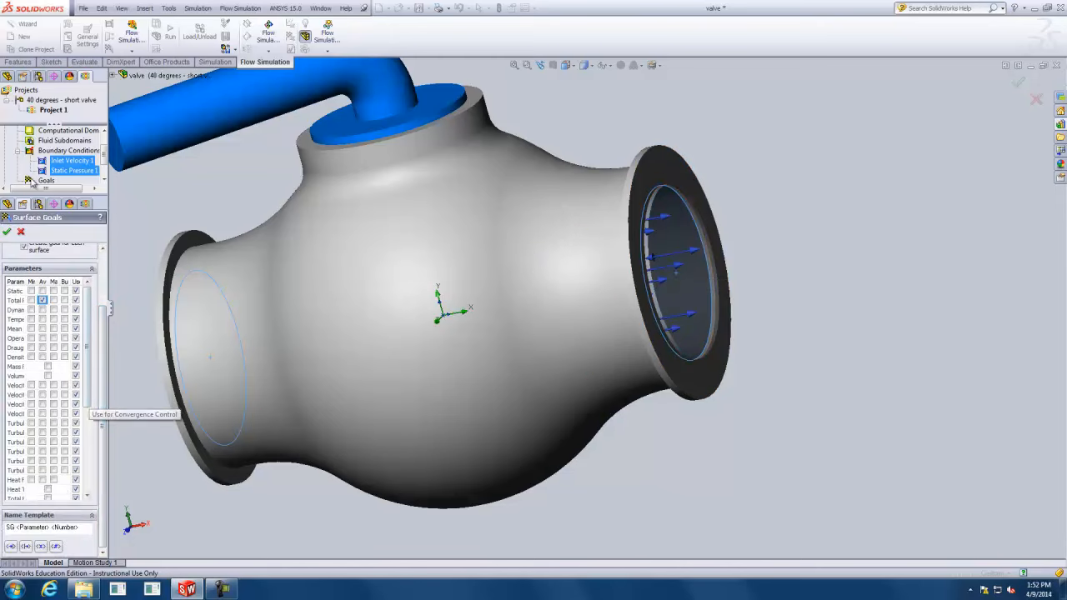
pyautogui.click(7, 231)
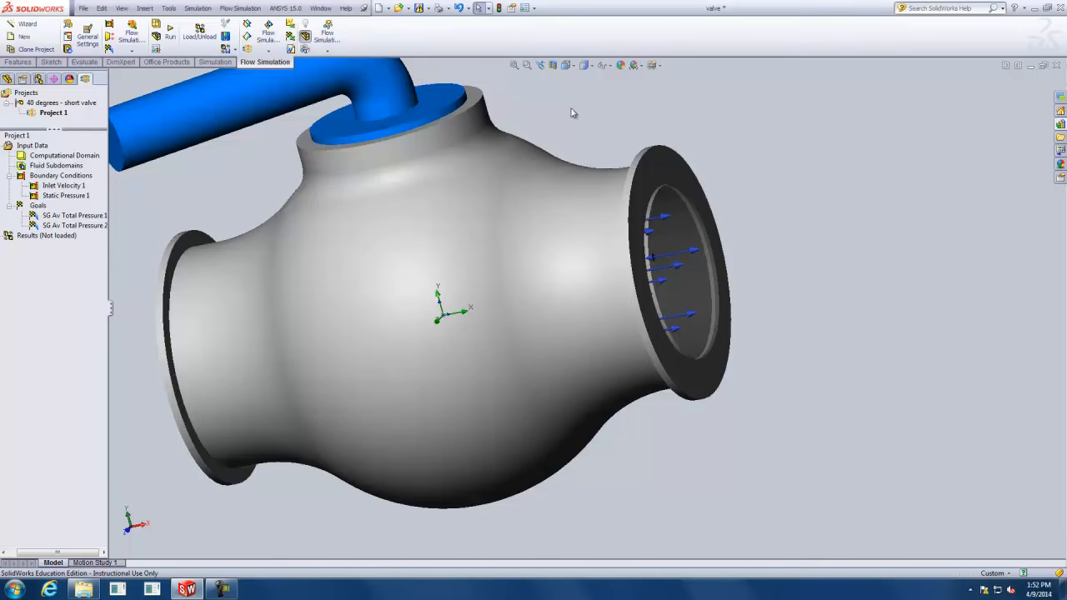
# Run Project 1 as a new calculation on this computer with 4 CPUs, loading the results when finished.
pyautogui.click(515, 66)
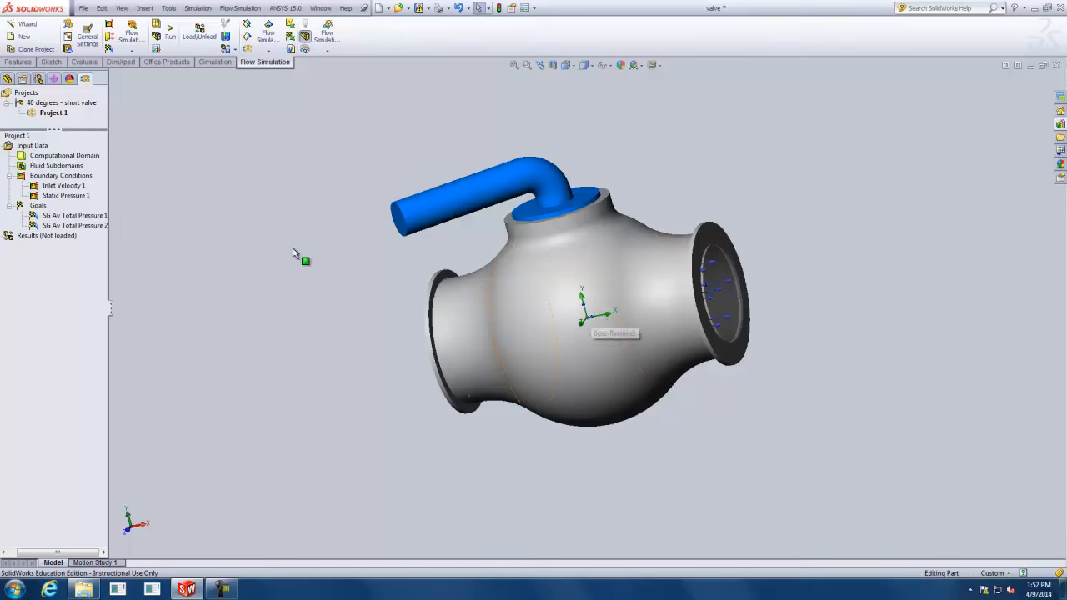
pyautogui.click(170, 35)
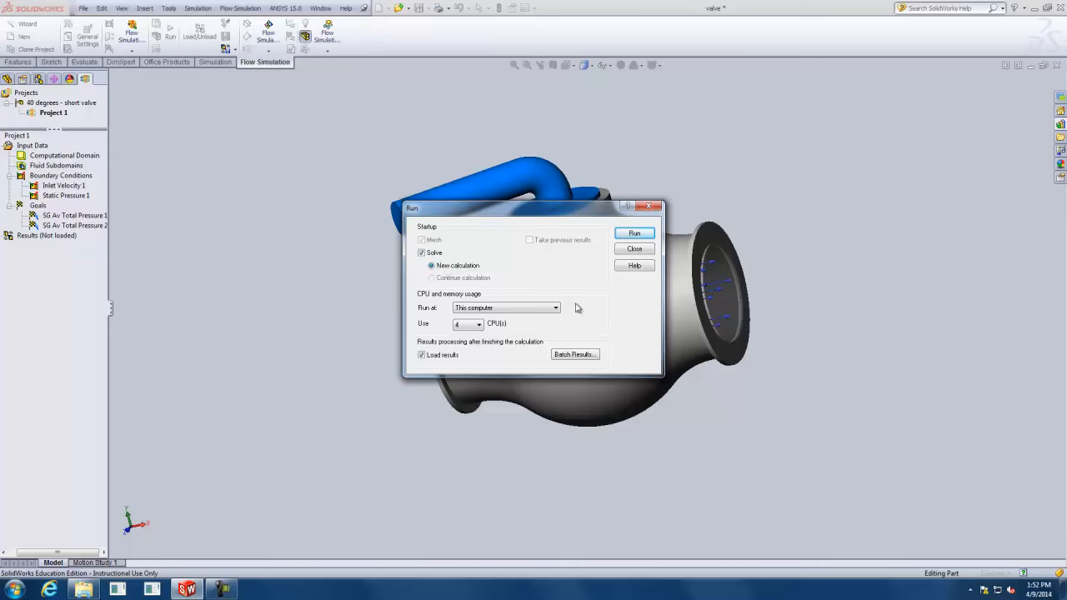
pyautogui.click(634, 233)
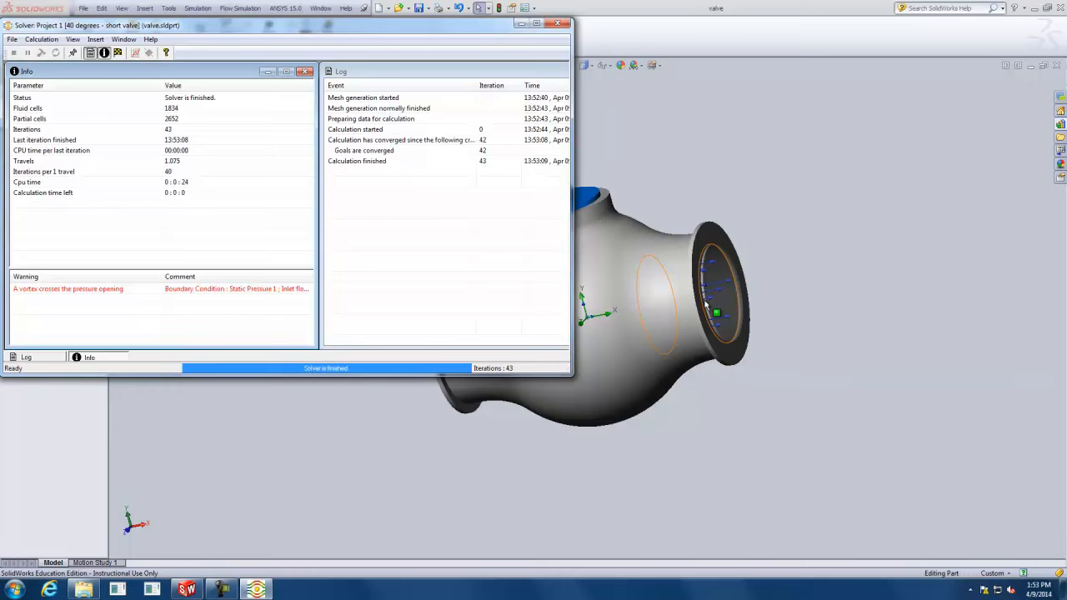
pyautogui.click(705, 305)
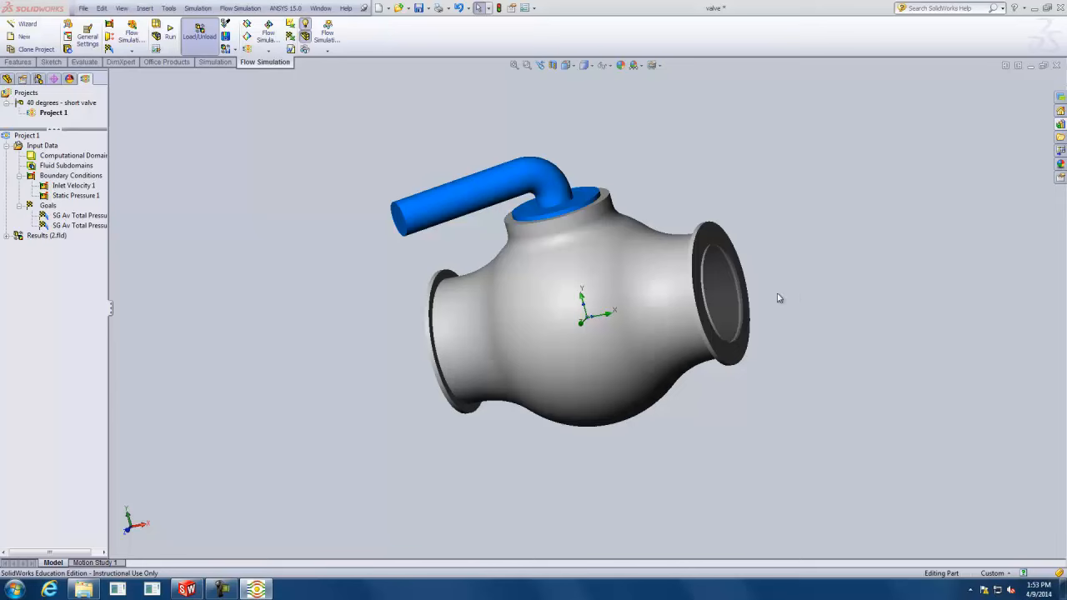
# Start cloning the flow project and name the clone Project 2.
pyautogui.moveTo(783, 306); pyautogui.dragTo(847, 298, button='middle')
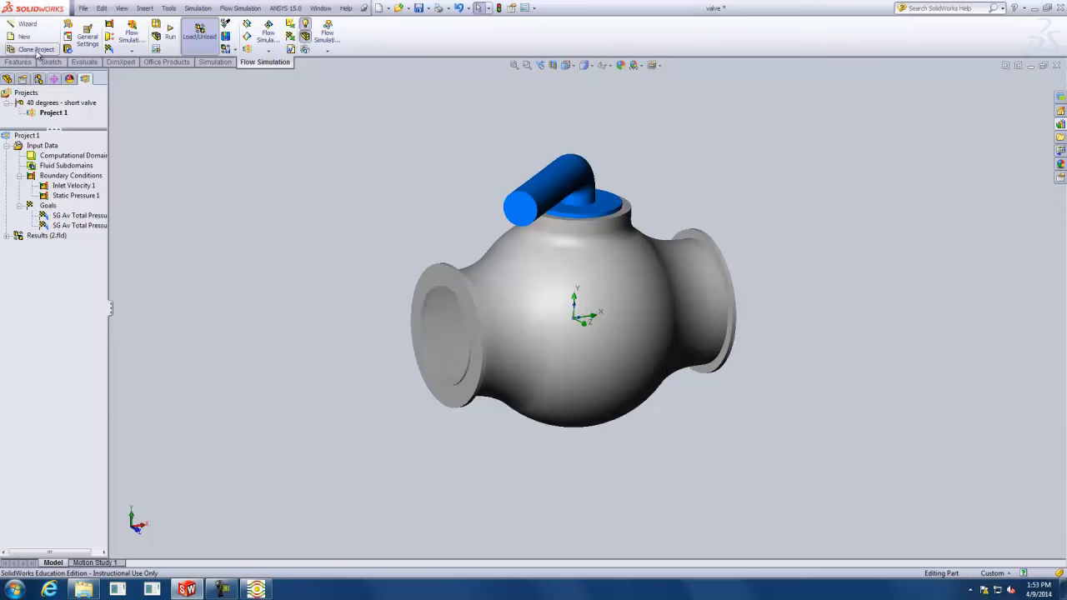
pyautogui.click(35, 52)
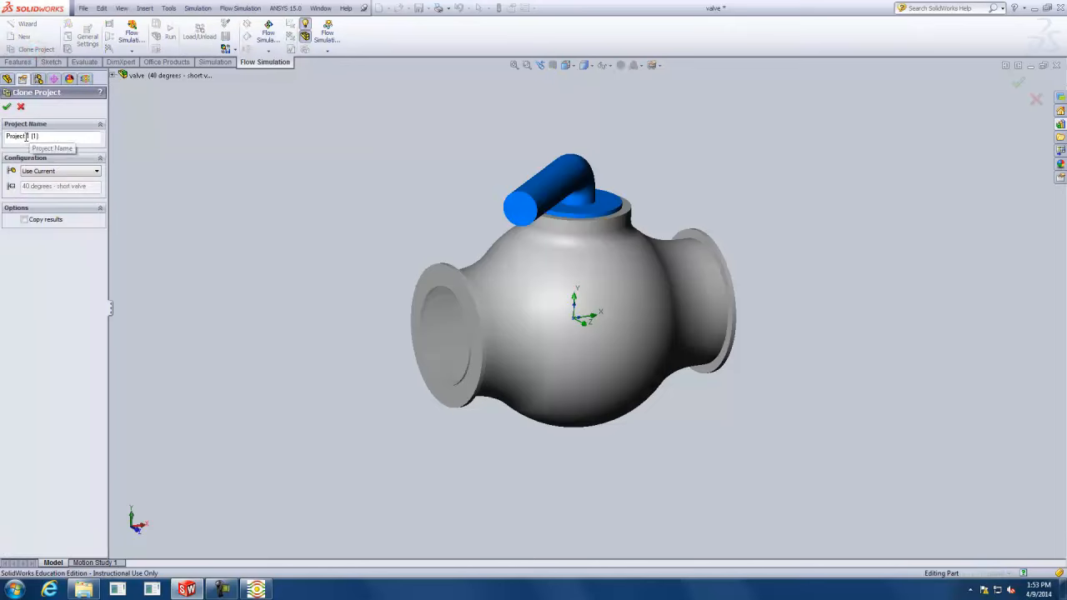
pyautogui.moveTo(27, 136); pyautogui.dragTo(39, 136)
pyautogui.write('2')
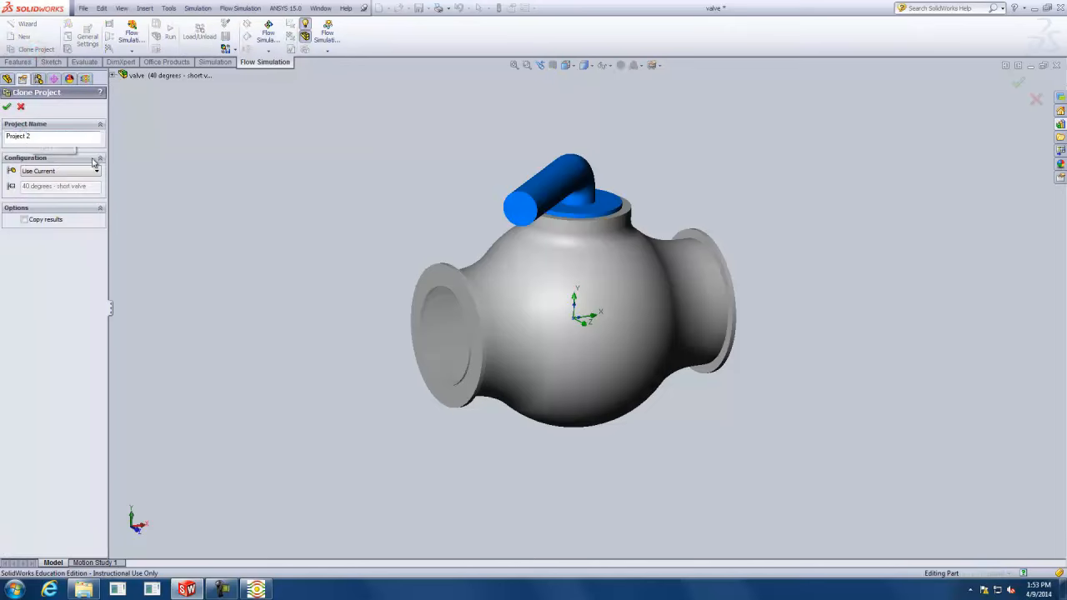
# Assign the clone to only the 40 degrees - long valve configuration and accept it, resetting the computational domain and mesh settings.
pyautogui.click(82, 173)
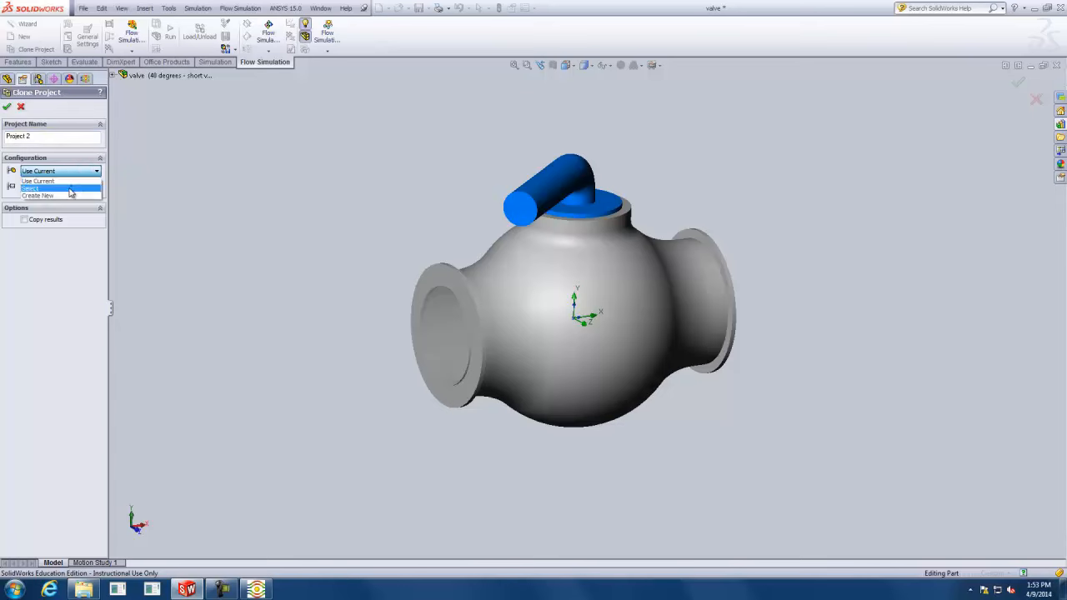
pyautogui.click(70, 187)
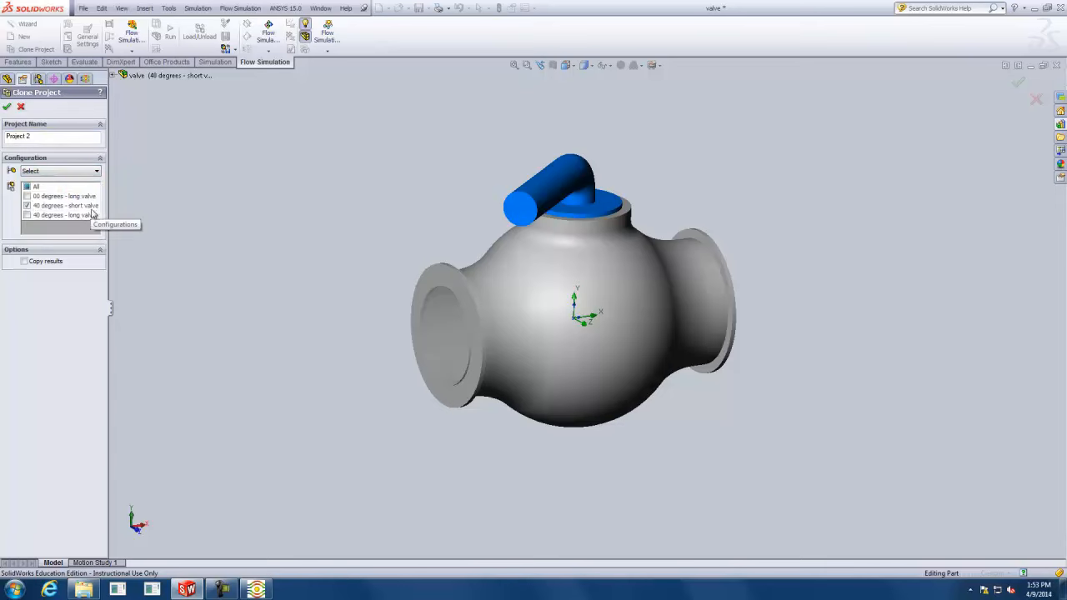
pyautogui.click(27, 215)
pyautogui.click(27, 205)
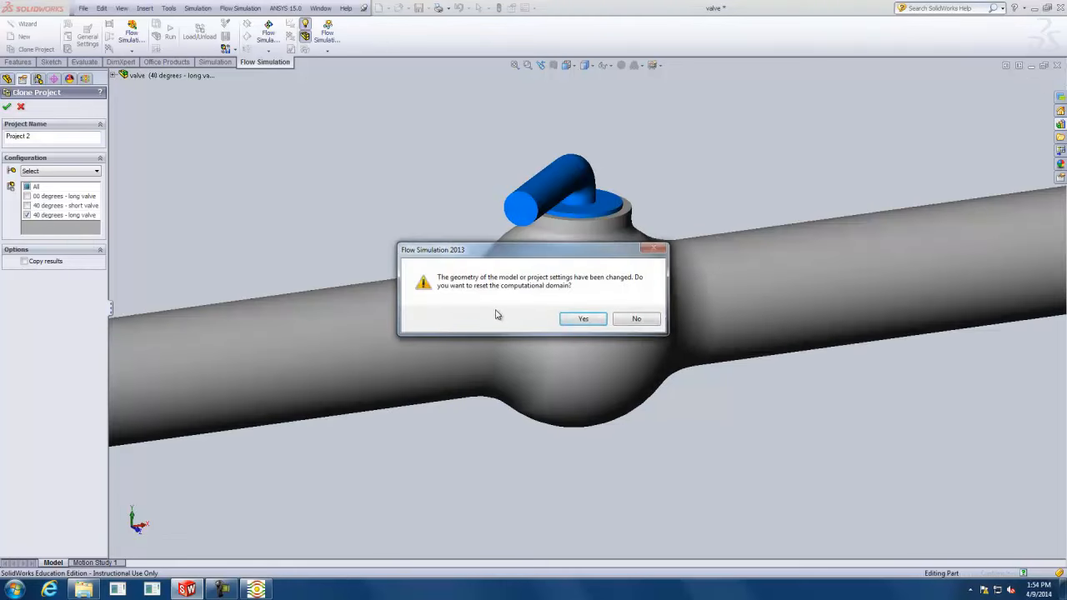
pyautogui.click(583, 321)
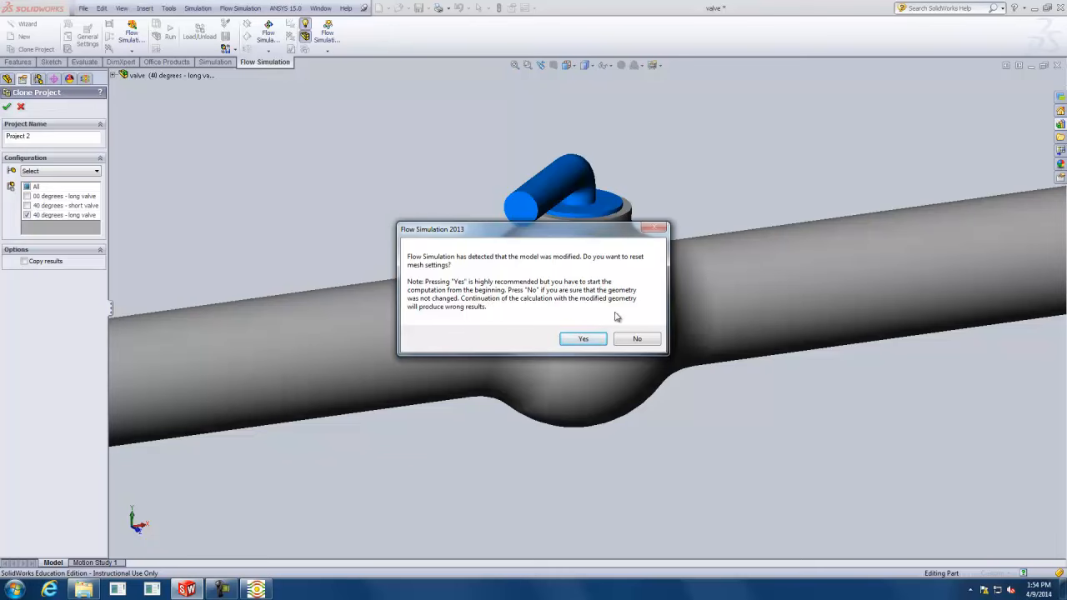
pyautogui.click(583, 340)
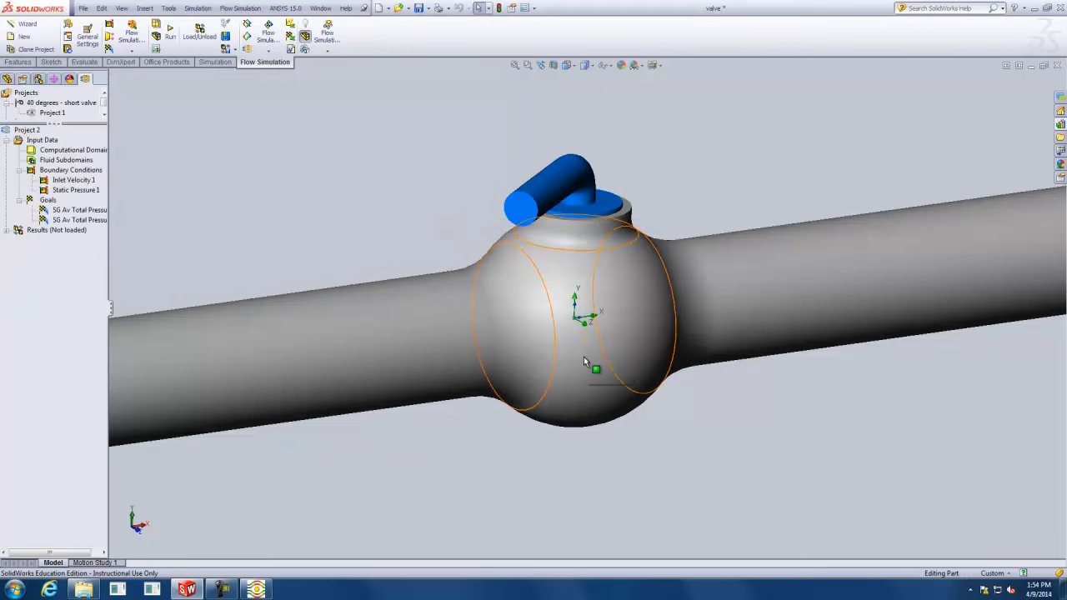
pyautogui.scroll(4, 554, 341)
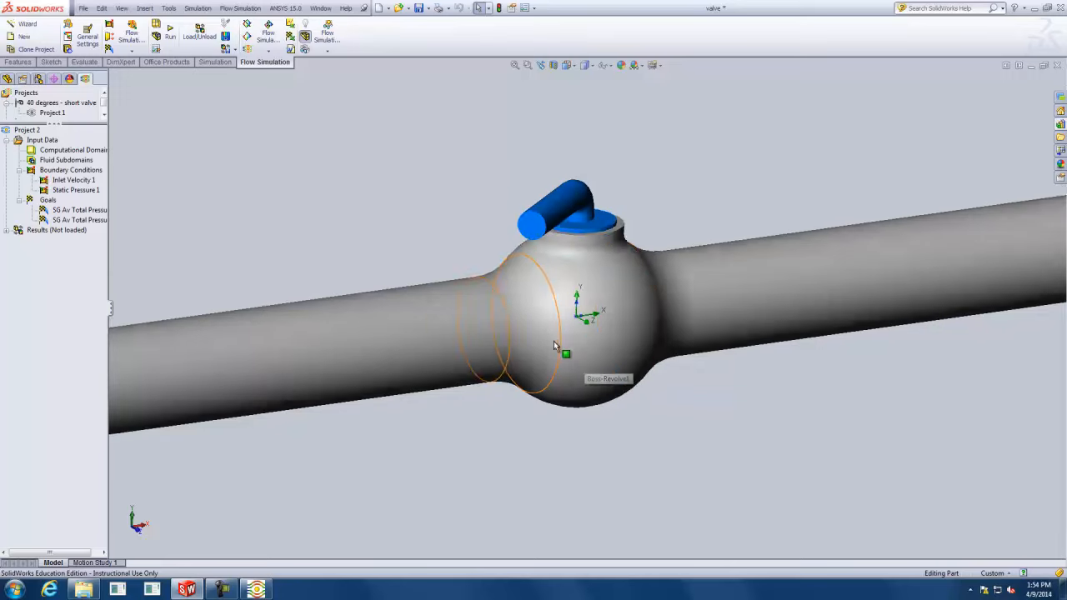
pyautogui.scroll(-4, 581, 321)
pyautogui.scroll(4, 581, 321)
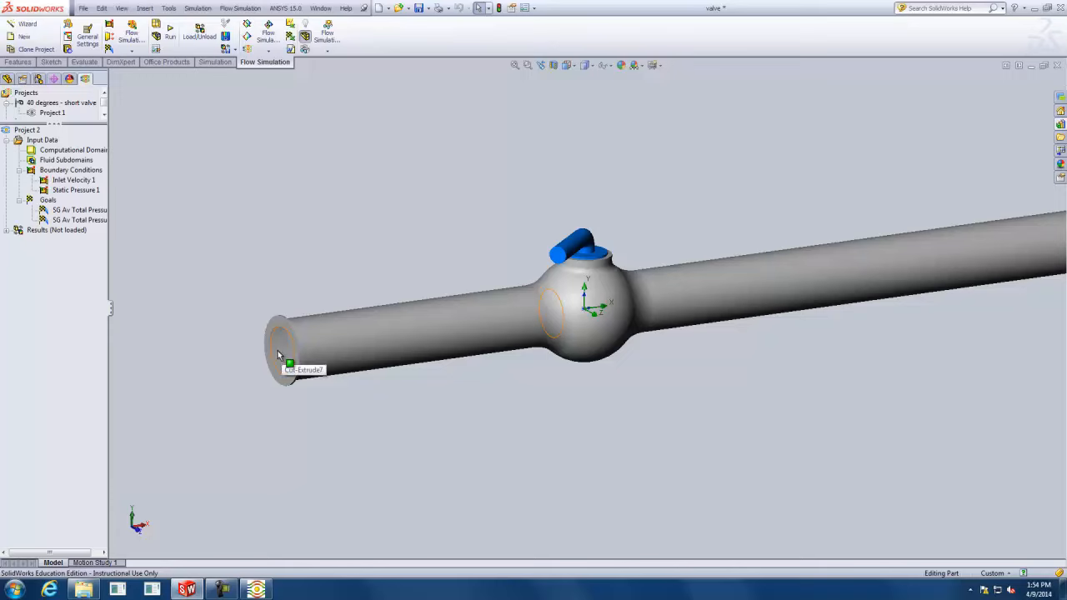
# Run Project 2 as a new calculation on this computer with 4 CPUs, loading the results when finished.
pyautogui.scroll(-1, 892, 272)
pyautogui.scroll(4, 972, 239)
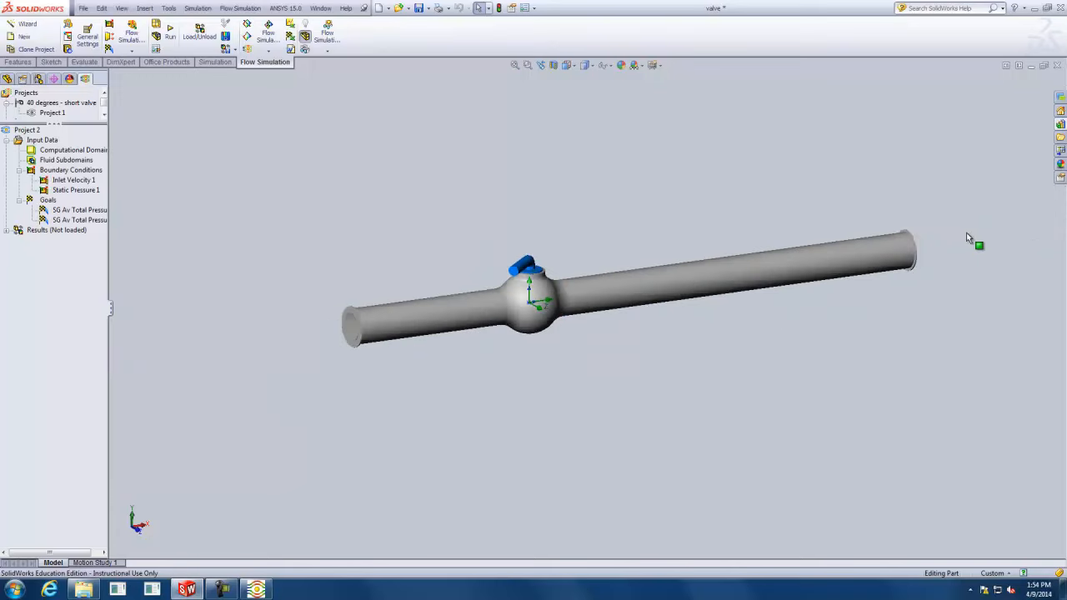
pyautogui.scroll(-5, 914, 262)
pyautogui.scroll(3, 589, 311)
pyautogui.scroll(-6, 401, 323)
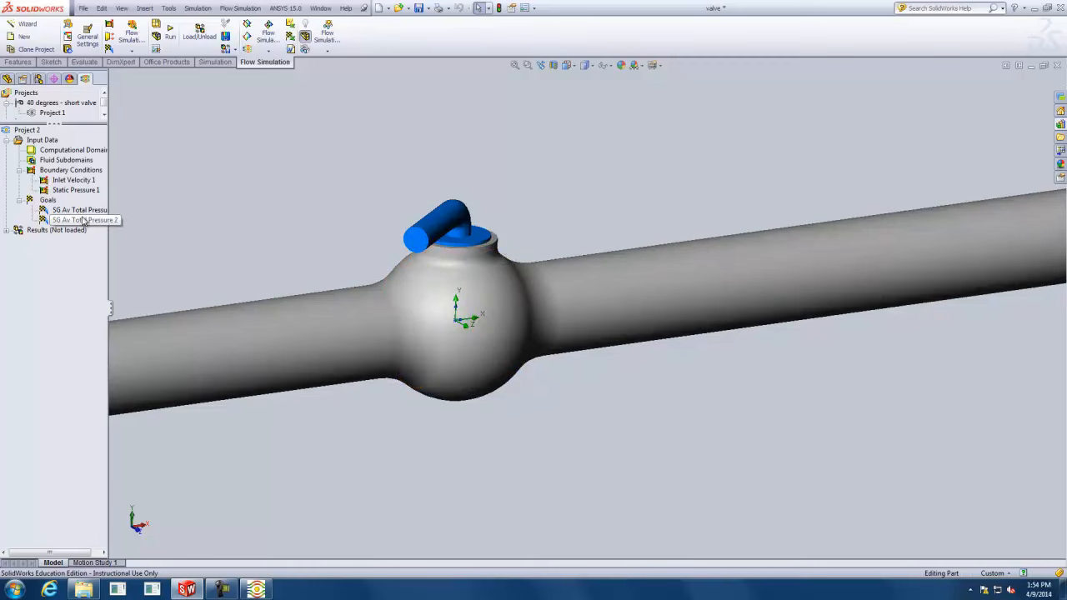
pyautogui.click(171, 37)
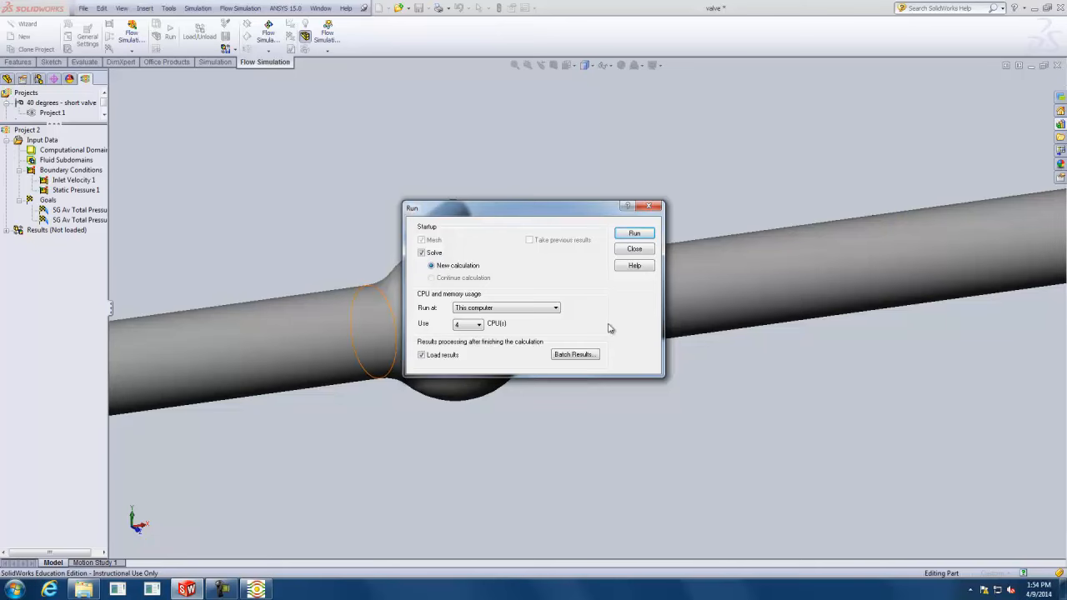
pyautogui.click(637, 234)
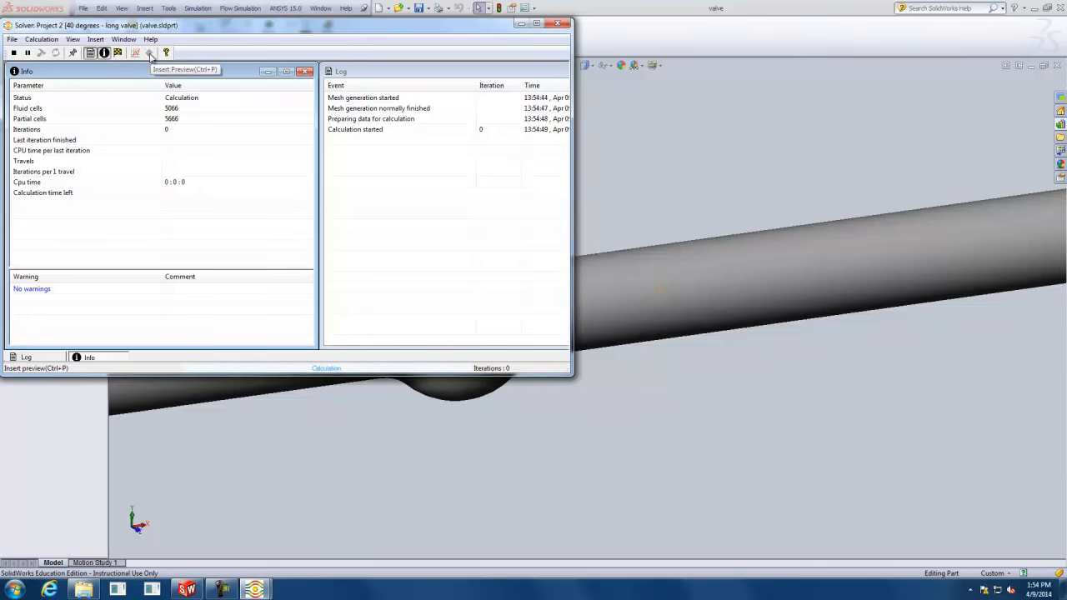
# Insert a solver preview showing contours on Plane2 with automatic minimum and maximum while the calculation runs.
pyautogui.click(150, 54)
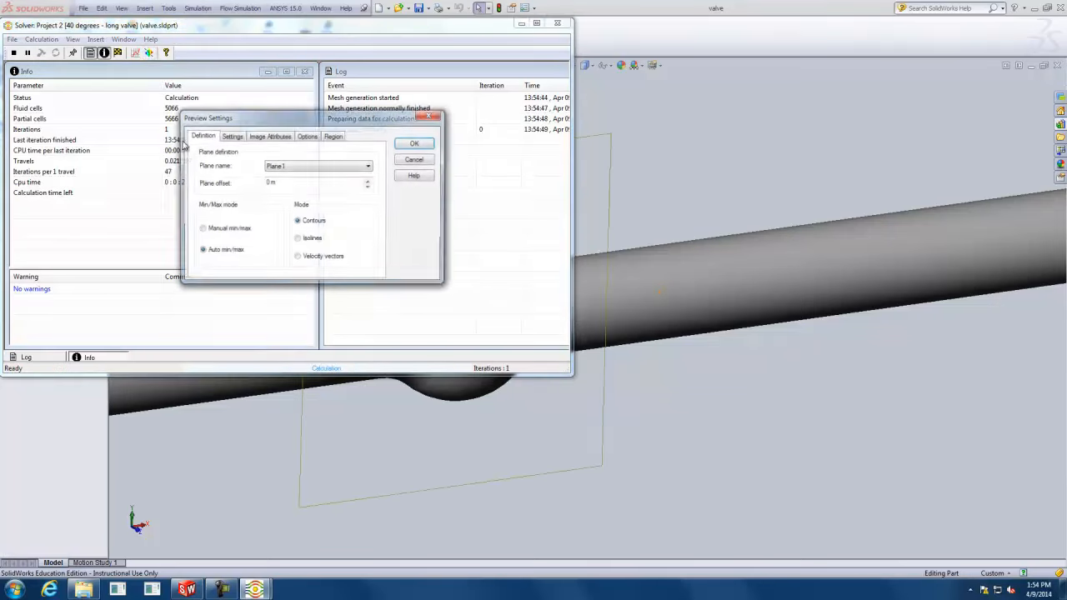
pyautogui.click(297, 167)
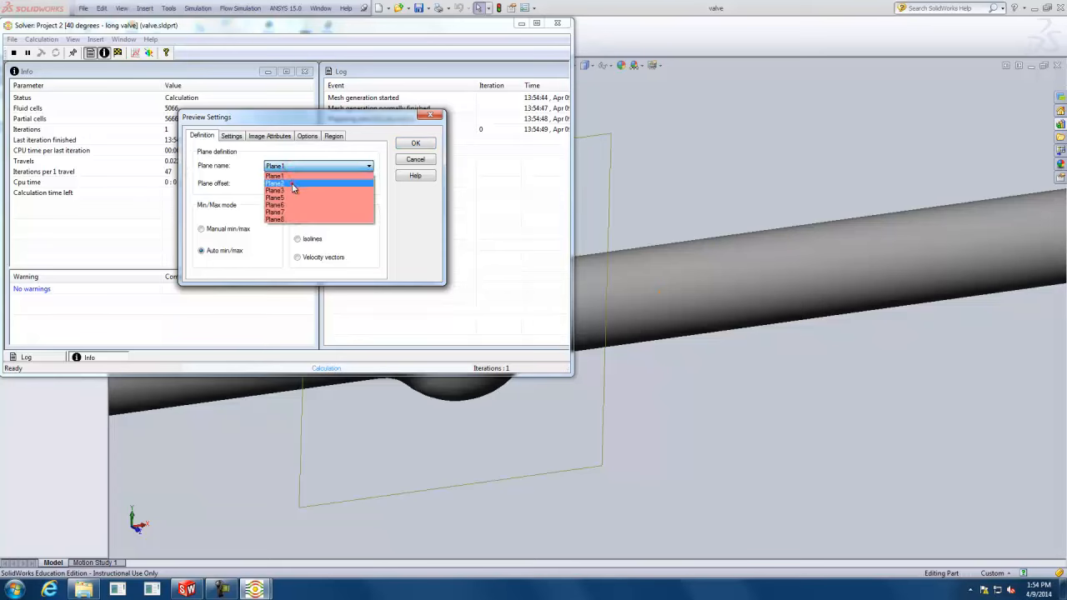
pyautogui.click(291, 182)
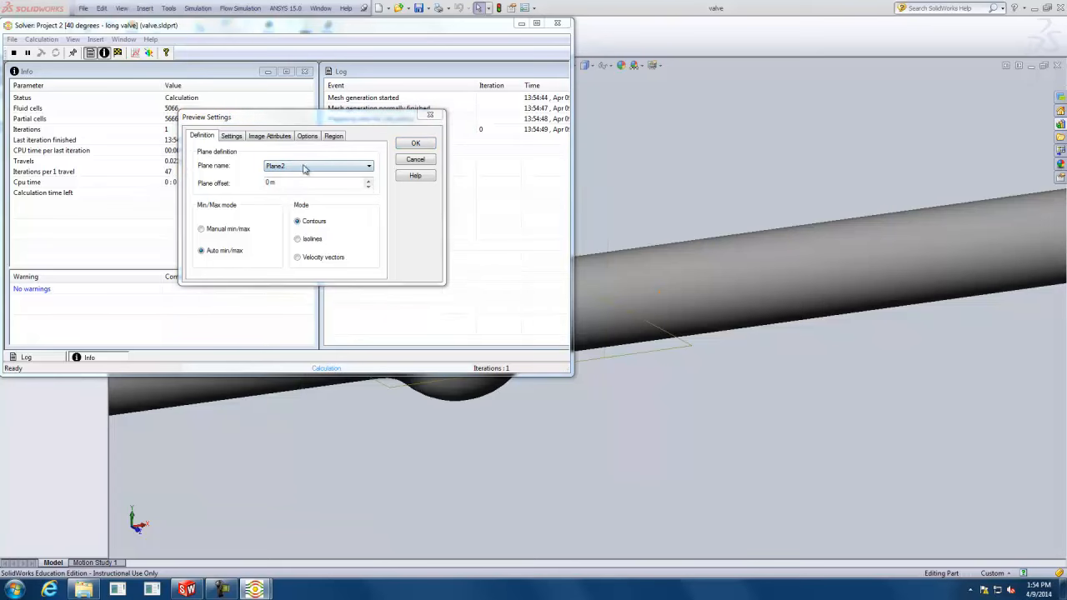
pyautogui.click(417, 144)
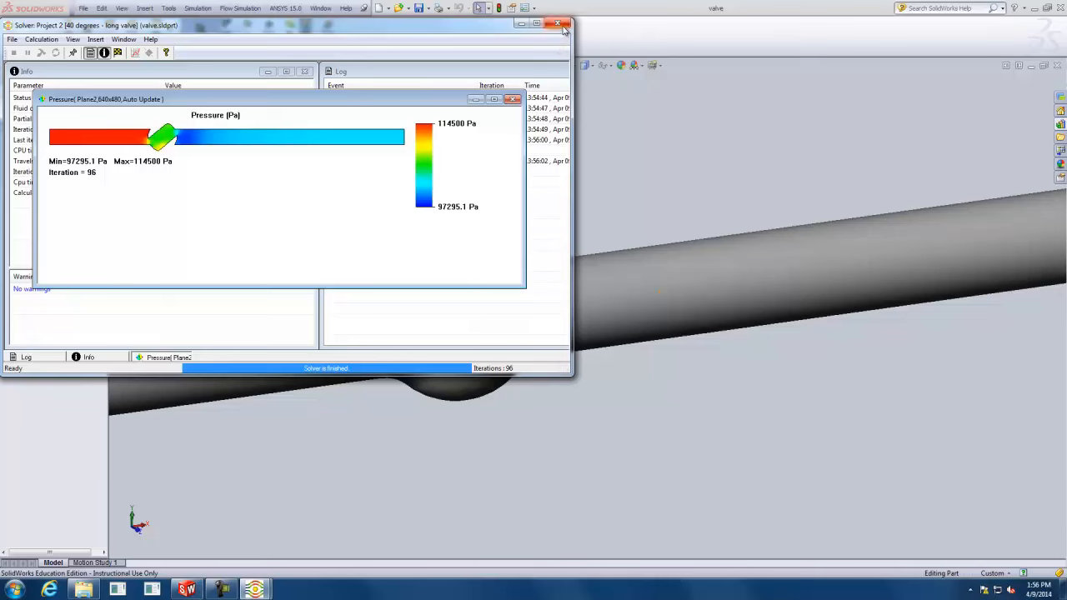
# Close the pressure preview and the solver window, and expand the results of Project 2.
pyautogui.click(512, 100)
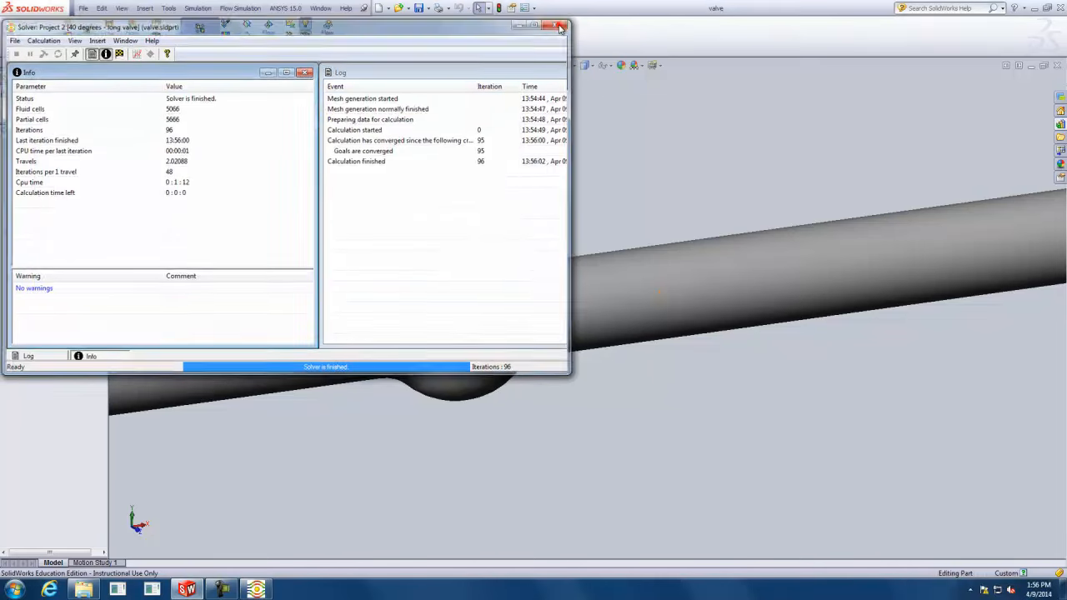
pyautogui.click(559, 26)
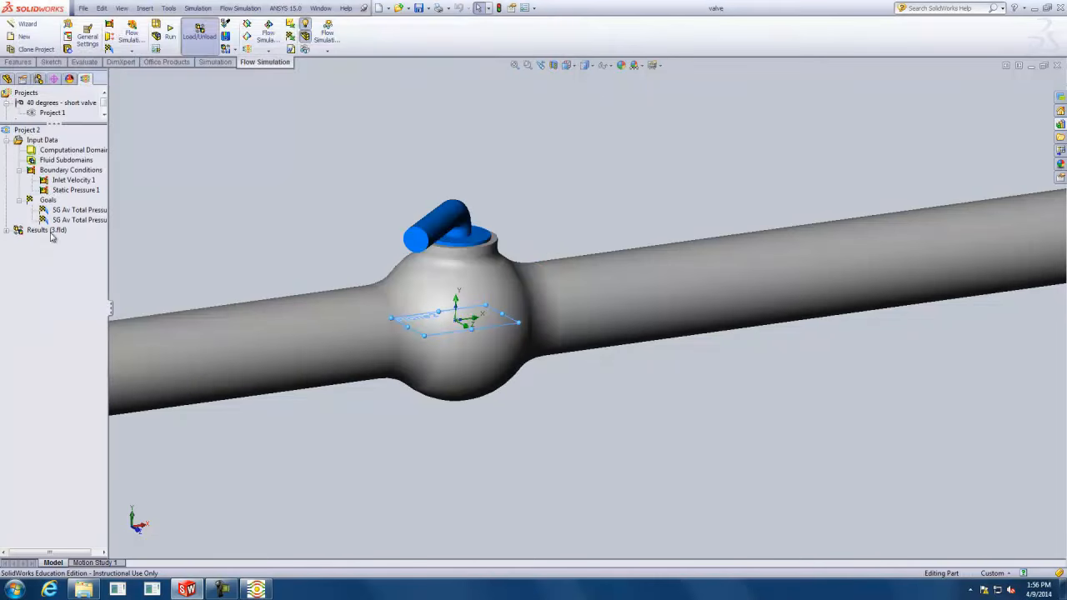
pyautogui.click(5, 232)
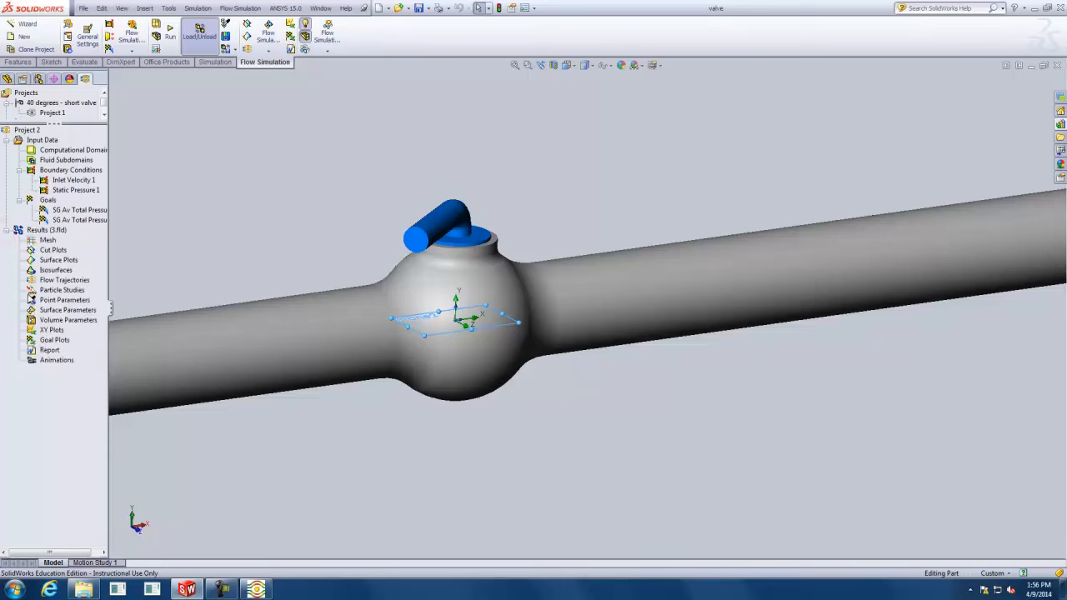
# Start a new cut plot in the Project 2 results and select Plane2 as its section plane.
pyautogui.click(54, 250)
pyautogui.click(52, 251)
pyautogui.rightClick(52, 252)
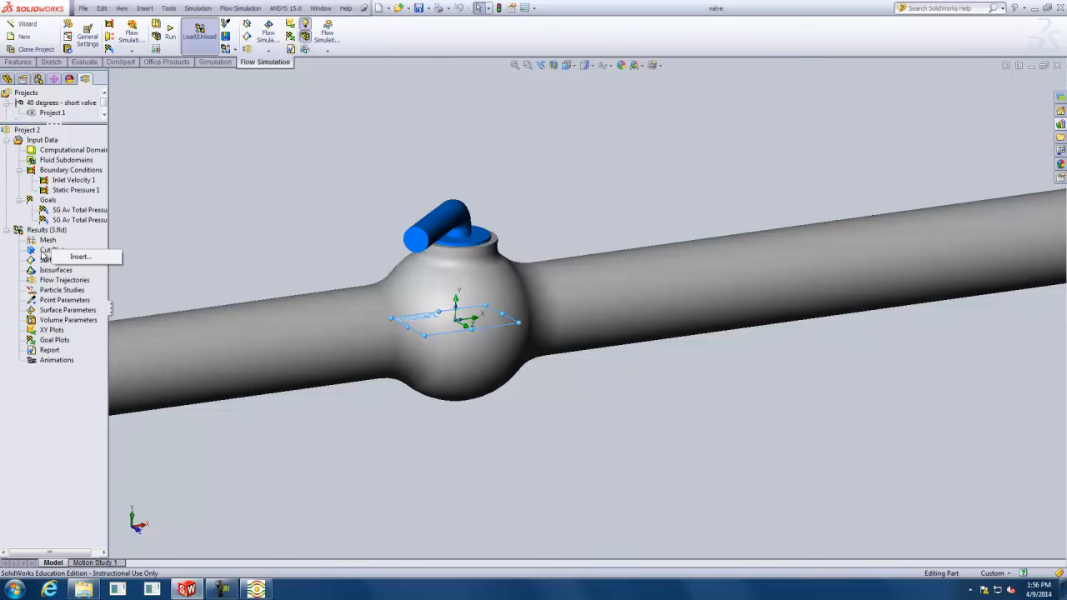
pyautogui.click(77, 257)
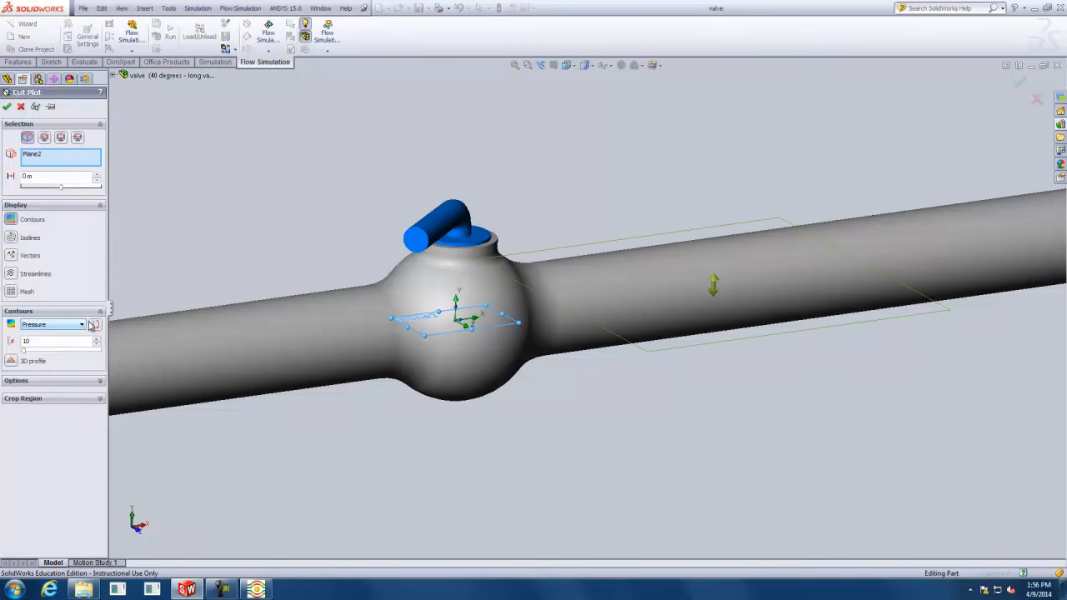
pyautogui.click(45, 157)
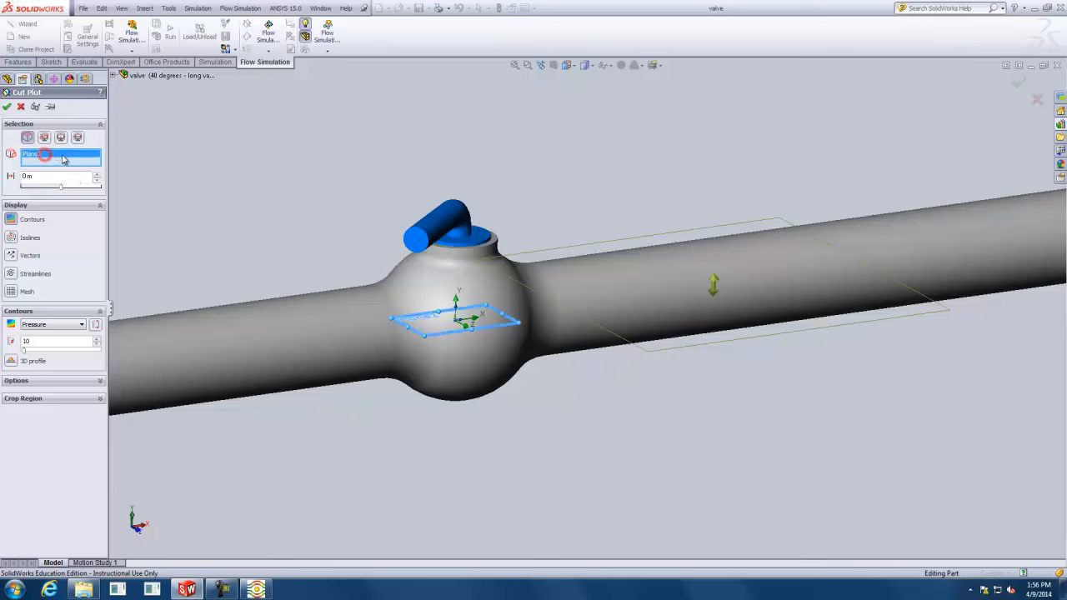
pyautogui.click(114, 76)
pyautogui.click(151, 136)
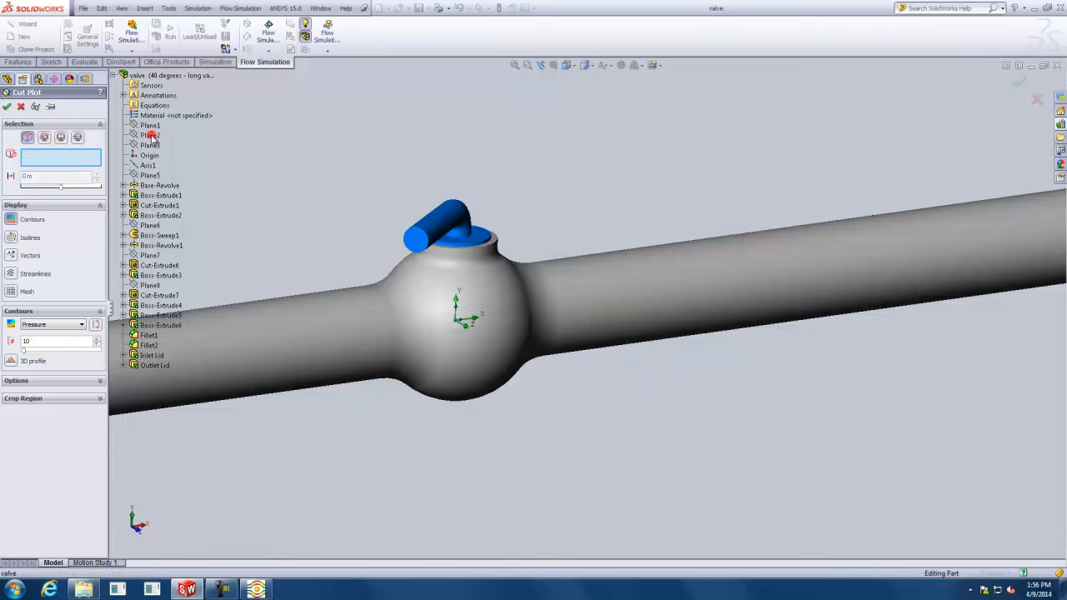
pyautogui.click(151, 136)
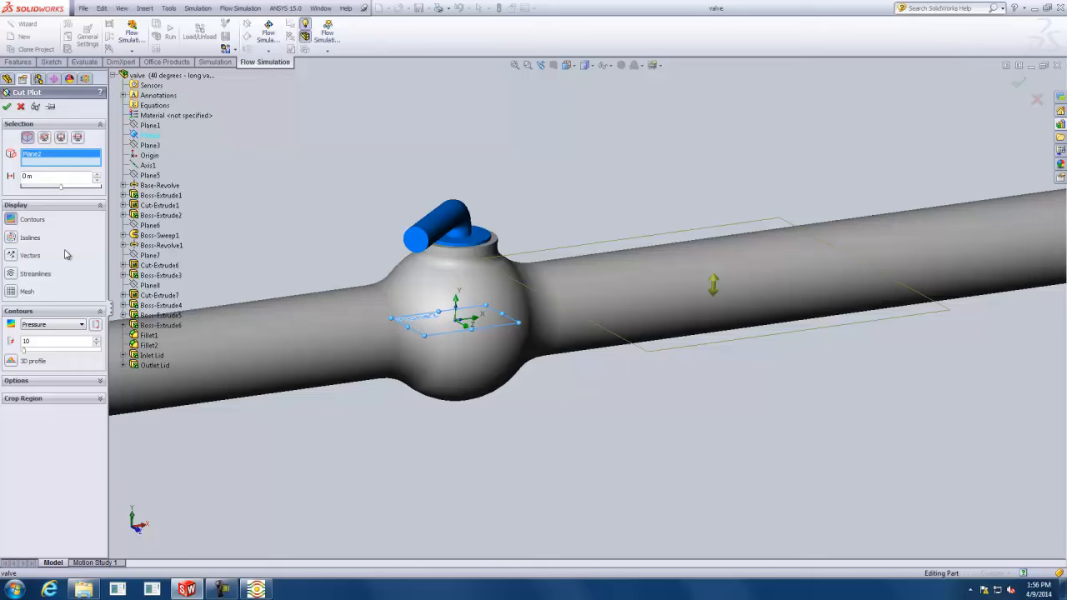
# Add vectors to the cut plot's display and set the contour parameter to Velocity (X).
pyautogui.click(15, 256)
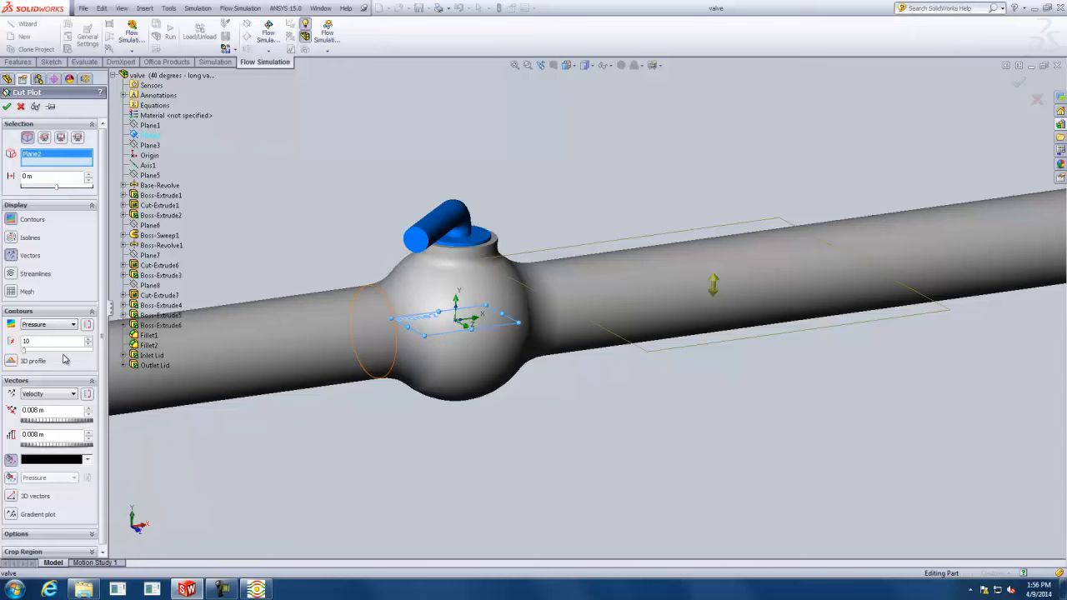
pyautogui.click(45, 325)
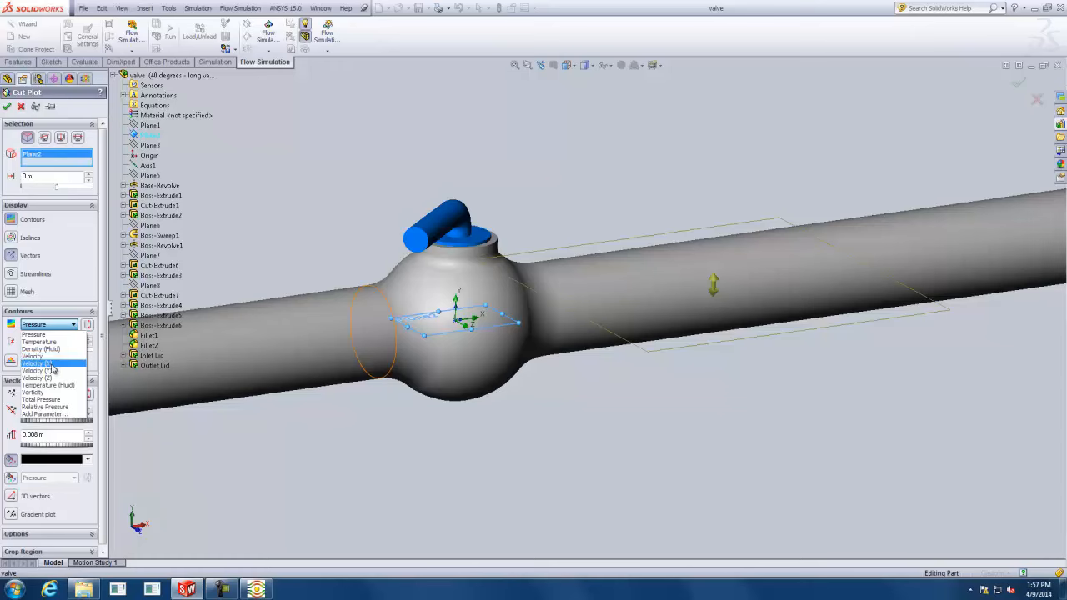
pyautogui.click(49, 364)
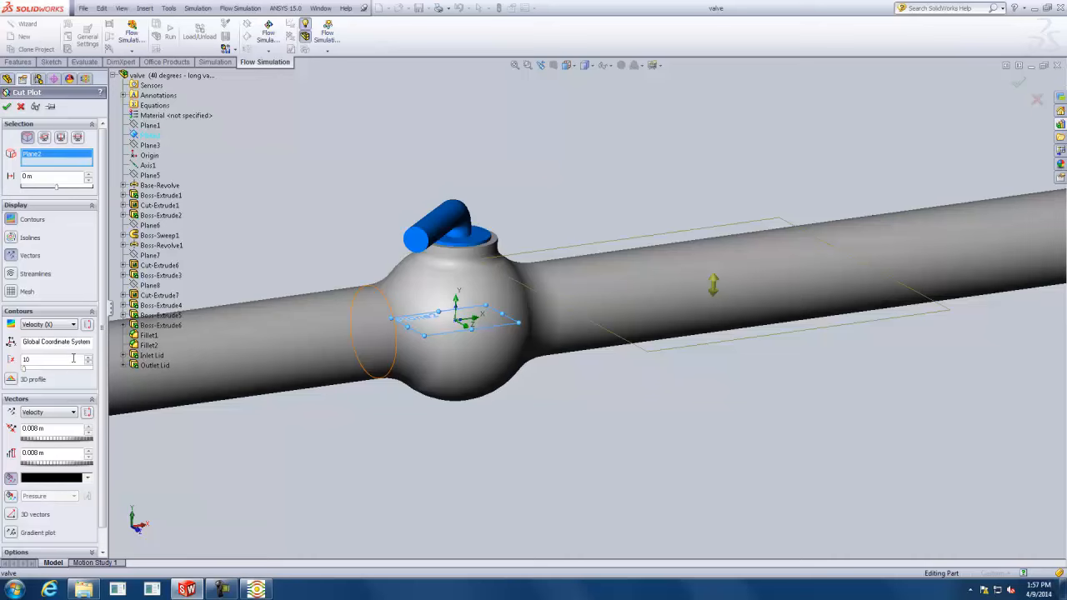
# Set the velocity vectors' spacing to 0.012 m and arrow size to 0.02 m, and accept the cut plot.
pyautogui.scroll(-1, 106, 302)
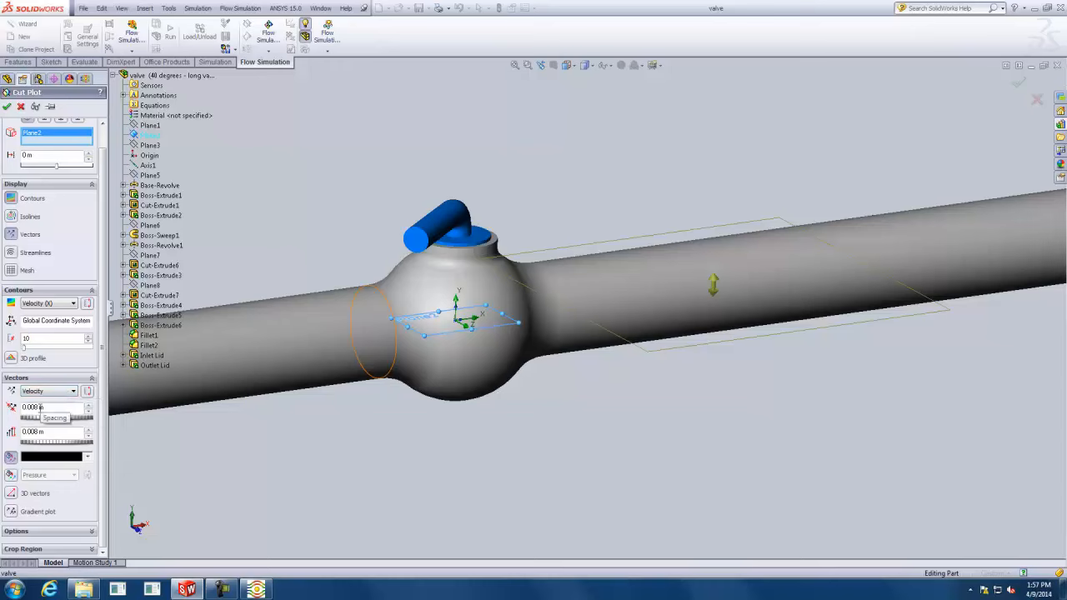
pyautogui.write('12')
pyautogui.press('Delete')
pyautogui.press('Delete')
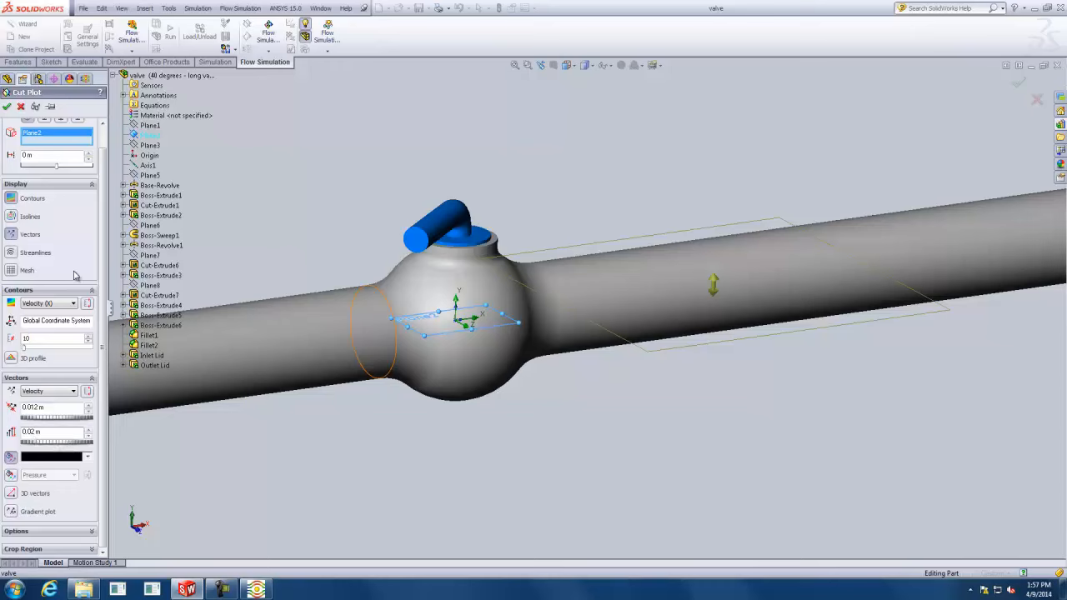
pyautogui.click(7, 107)
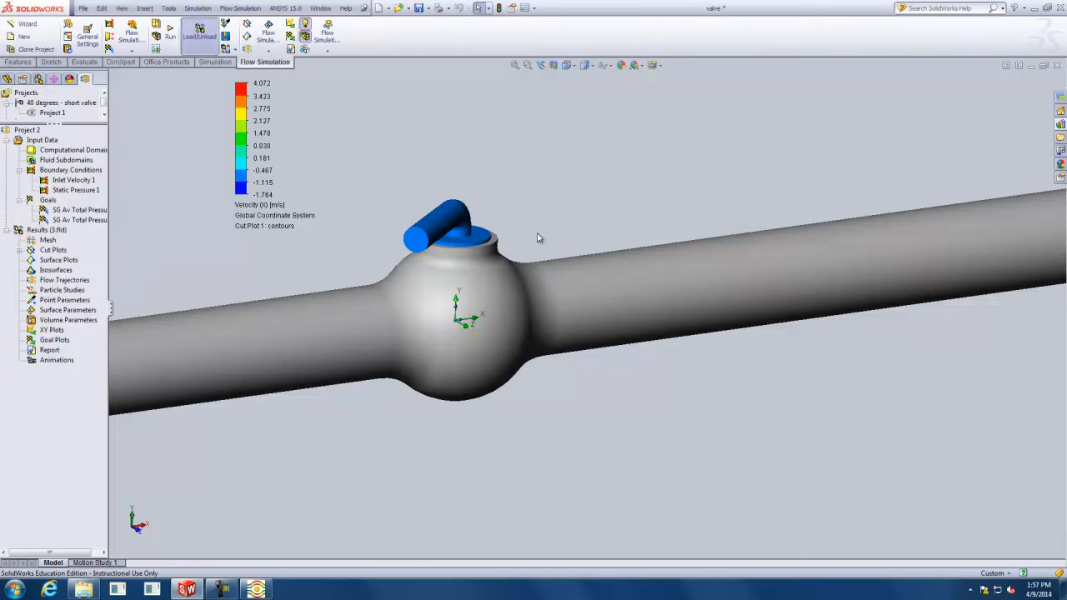
# Make the valve model semi-transparent so the cut plot can be seen inside it.
pyautogui.scroll(3, 353, 304)
pyautogui.scroll(-3, 373, 304)
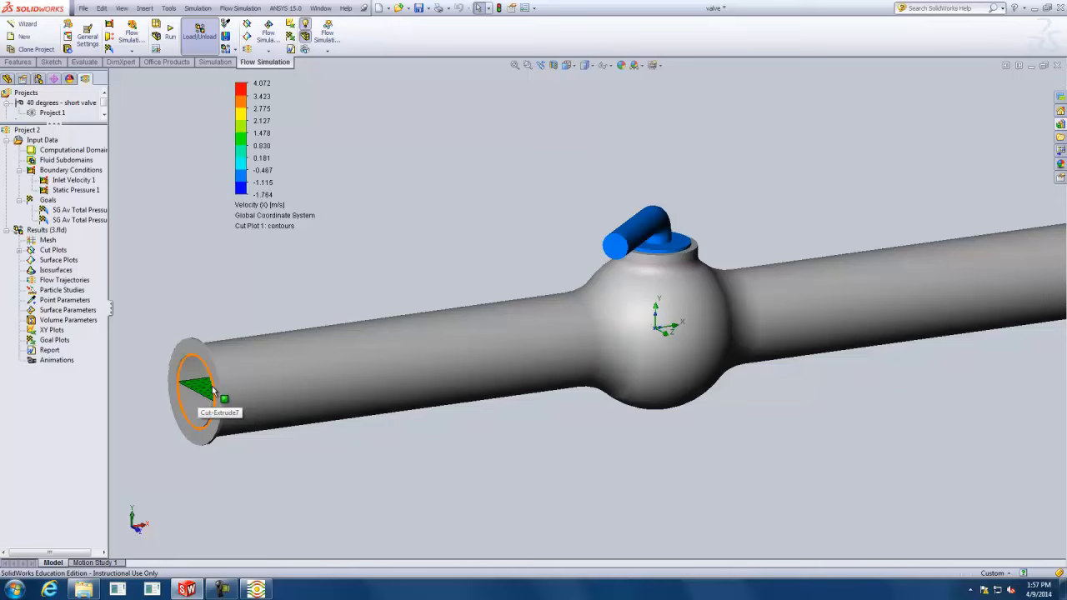
pyautogui.click(305, 52)
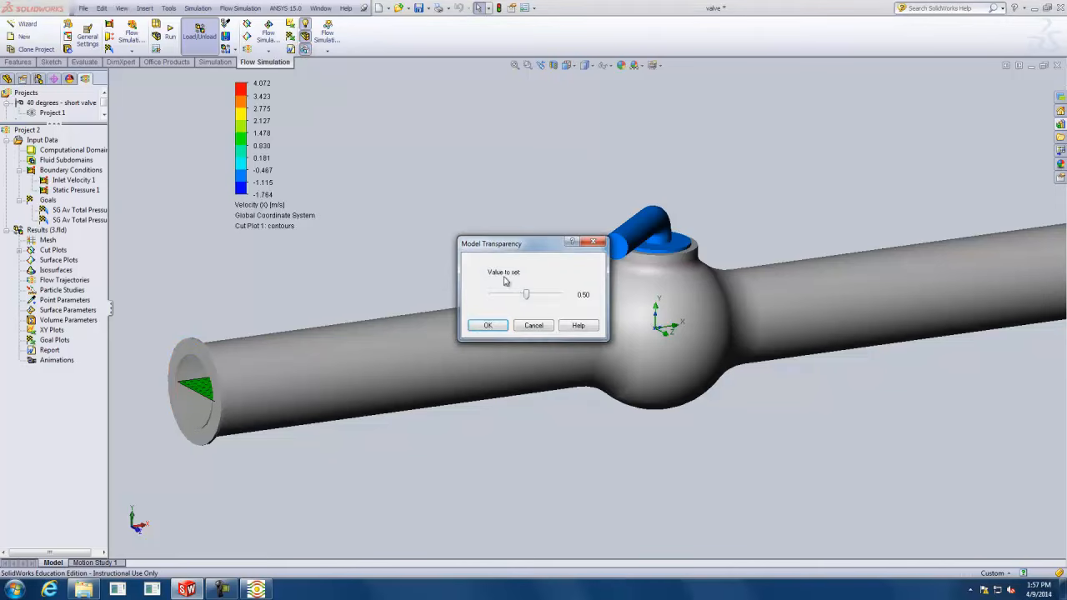
pyautogui.moveTo(537, 297); pyautogui.dragTo(543, 297)
pyautogui.click(503, 327)
pyautogui.moveTo(734, 174)
pyautogui.mouseDown(button='middle')
pyautogui.moveTo(695, 337)
pyautogui.moveTo(712, 351)
pyautogui.mouseUp(button='middle')
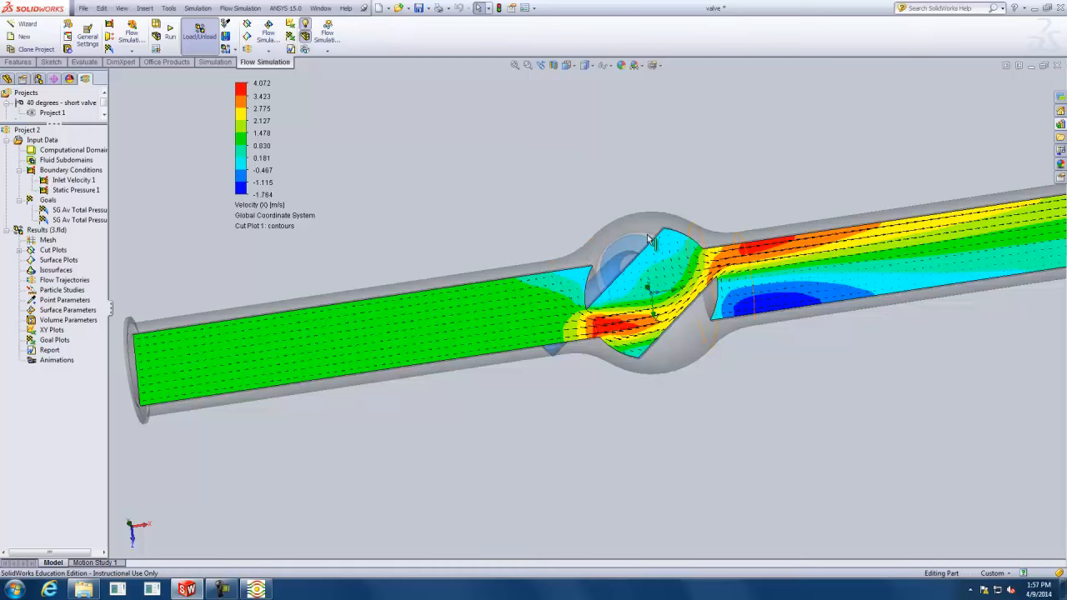
# Examine the X-velocity contours and vectors from the top view, around the ball and along the pipe to the outlet.
pyautogui.click(567, 65)
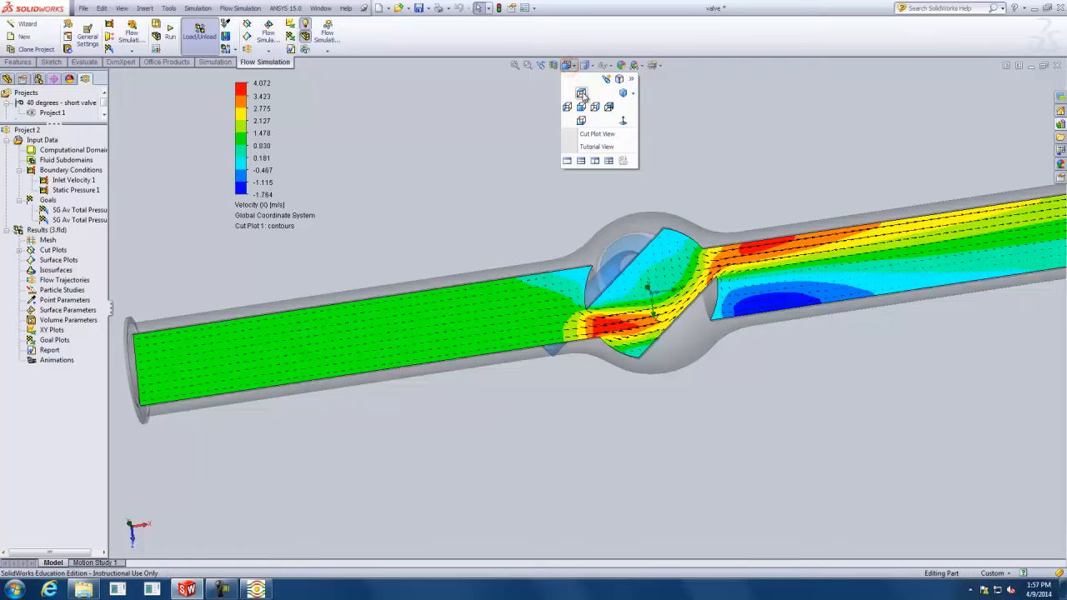
pyautogui.click(581, 93)
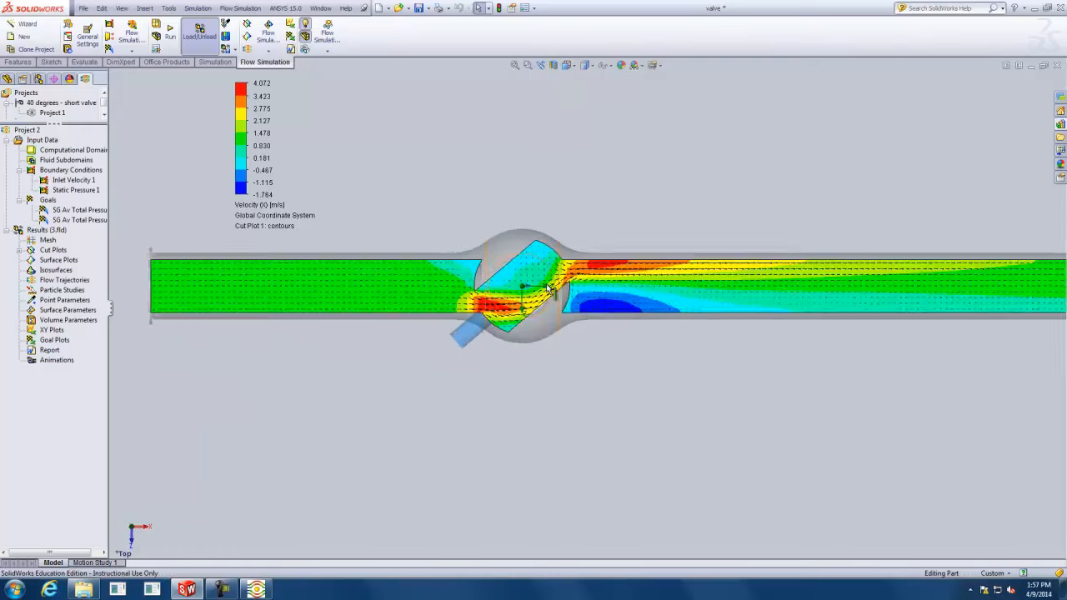
pyautogui.scroll(5, 550, 289)
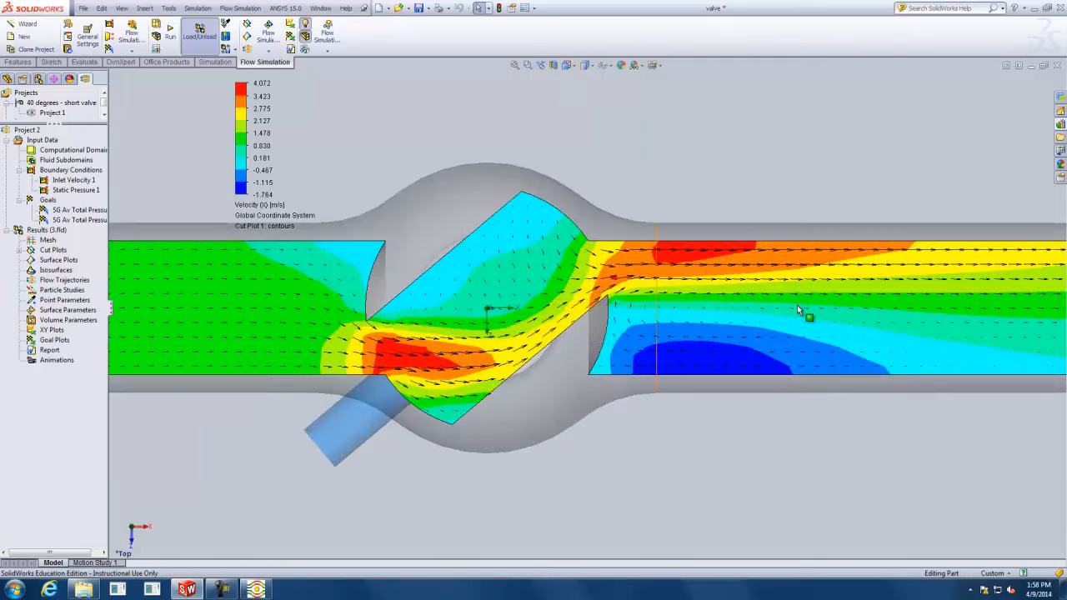
pyautogui.scroll(5, 742, 304)
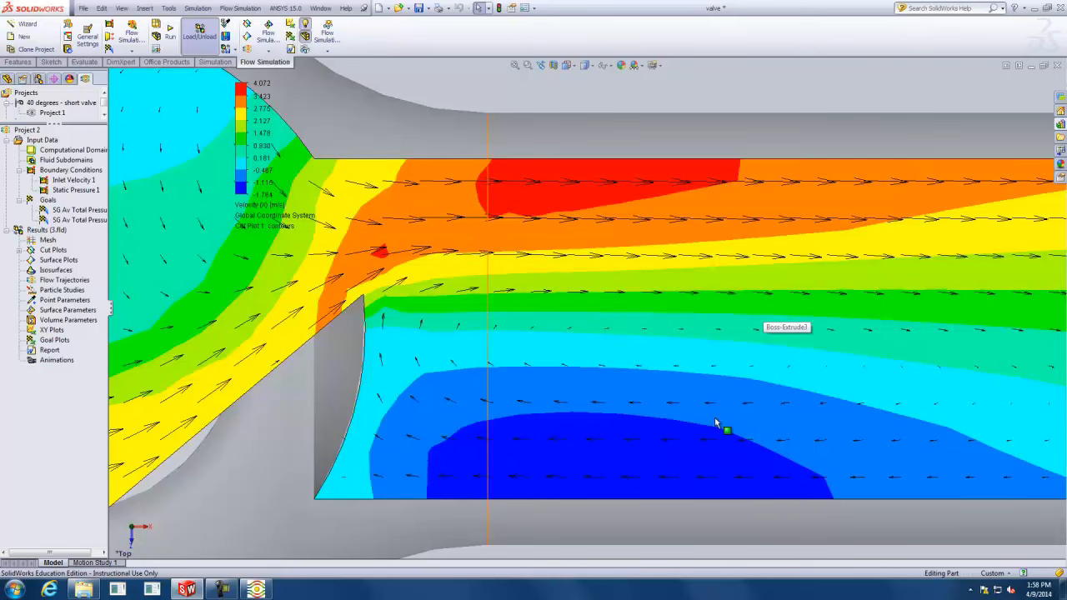
pyautogui.scroll(6, 757, 424)
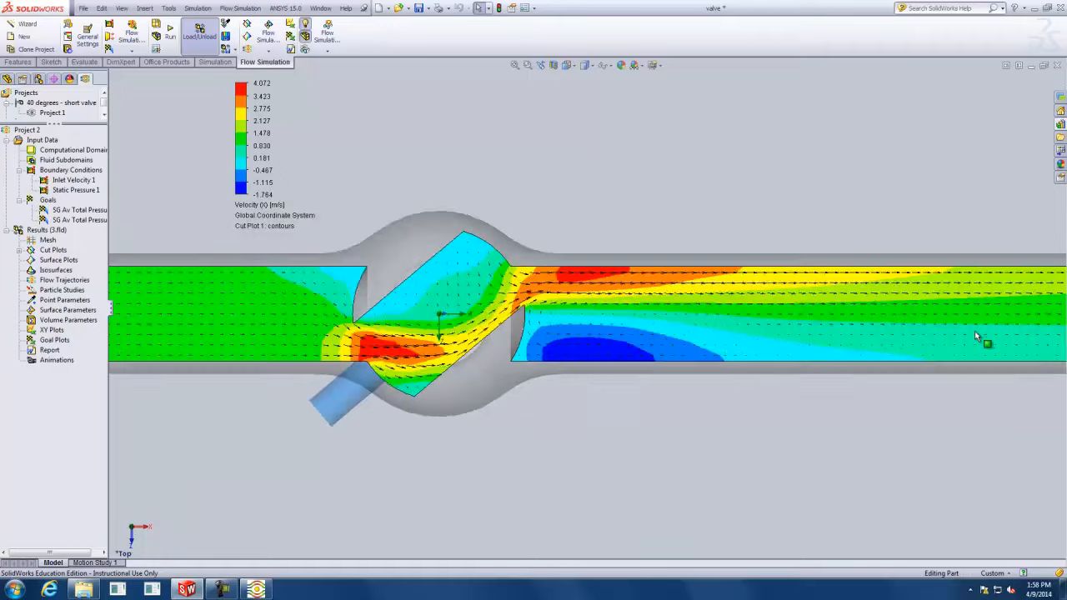
pyautogui.scroll(1, 996, 328)
pyautogui.scroll(-3, 1022, 325)
pyautogui.scroll(4, 1041, 321)
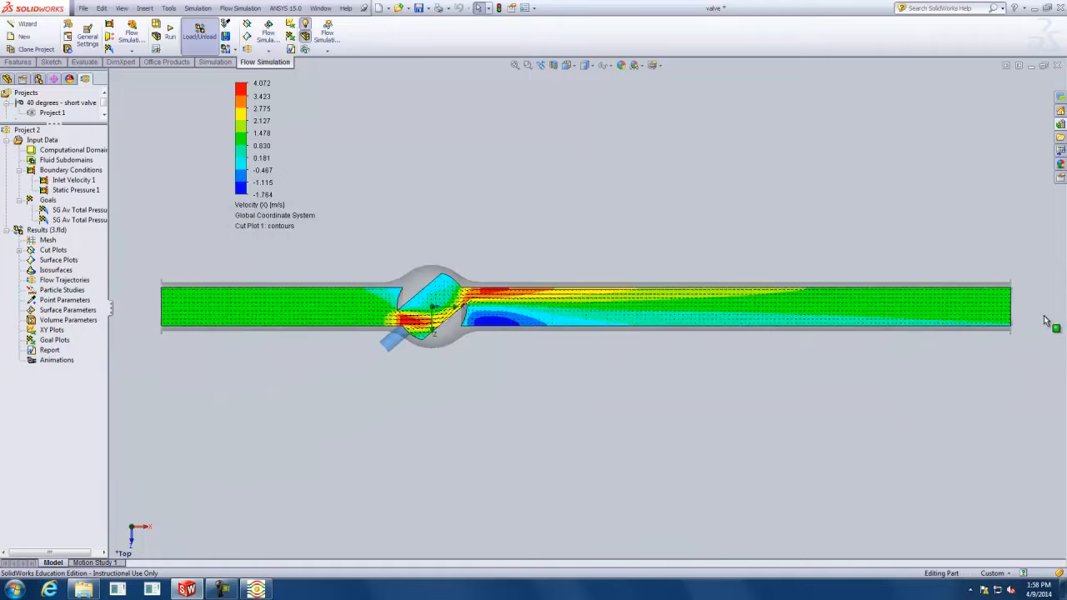
pyautogui.scroll(-8, 1046, 321)
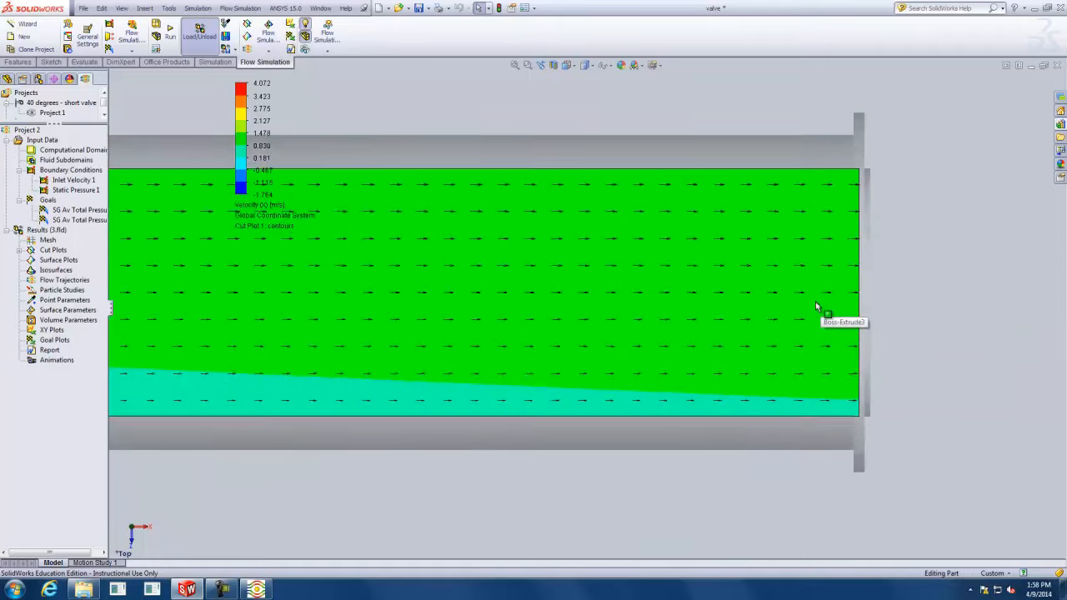
pyautogui.scroll(-2, 817, 307)
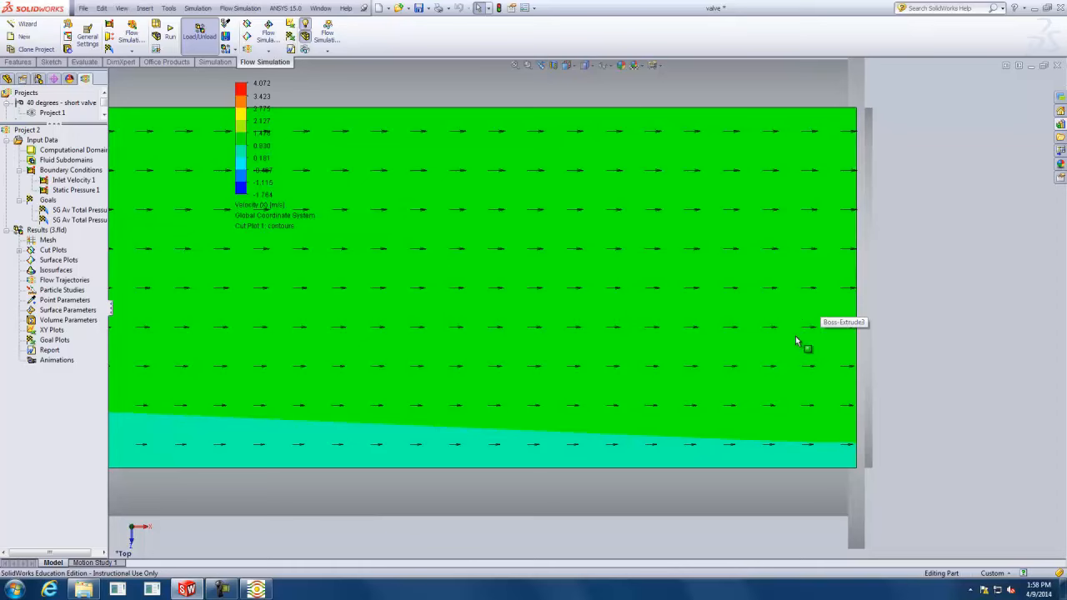
pyautogui.scroll(2, 621, 326)
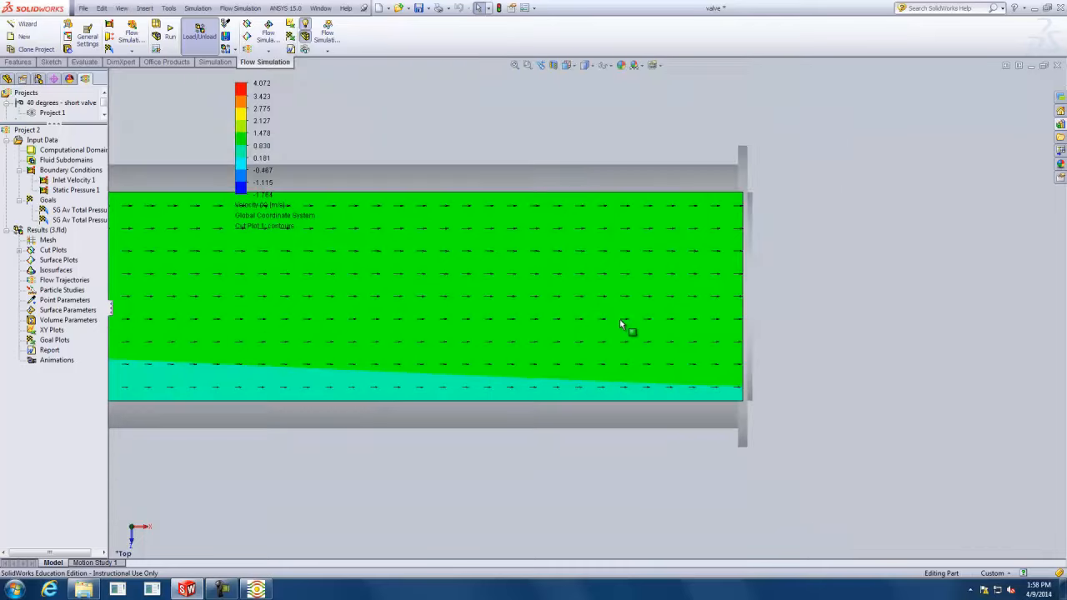
pyautogui.scroll(5, 581, 331)
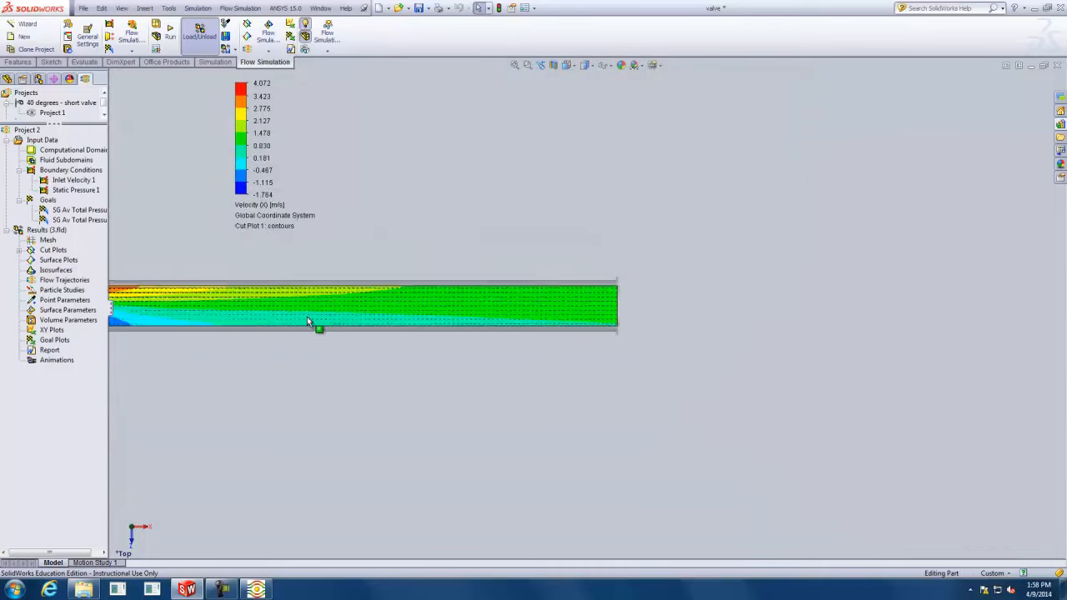
# Edit the existing cut plot's definition so the velocity vectors' minimum is 2 m/s, and accept it.
pyautogui.scroll(5, 273, 312)
pyautogui.scroll(-3, 227, 309)
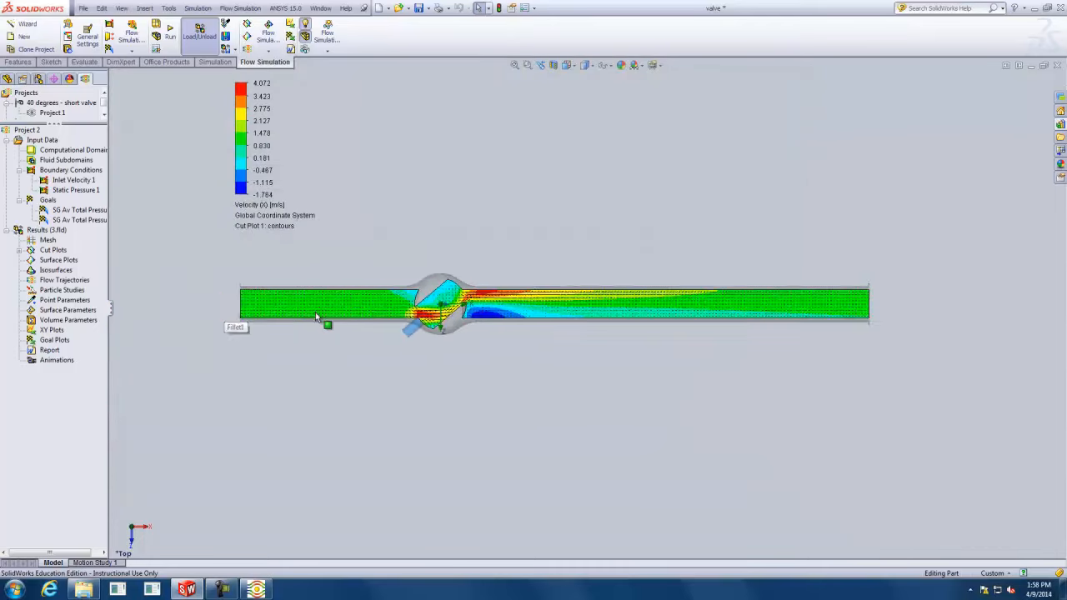
pyautogui.scroll(-3, 455, 301)
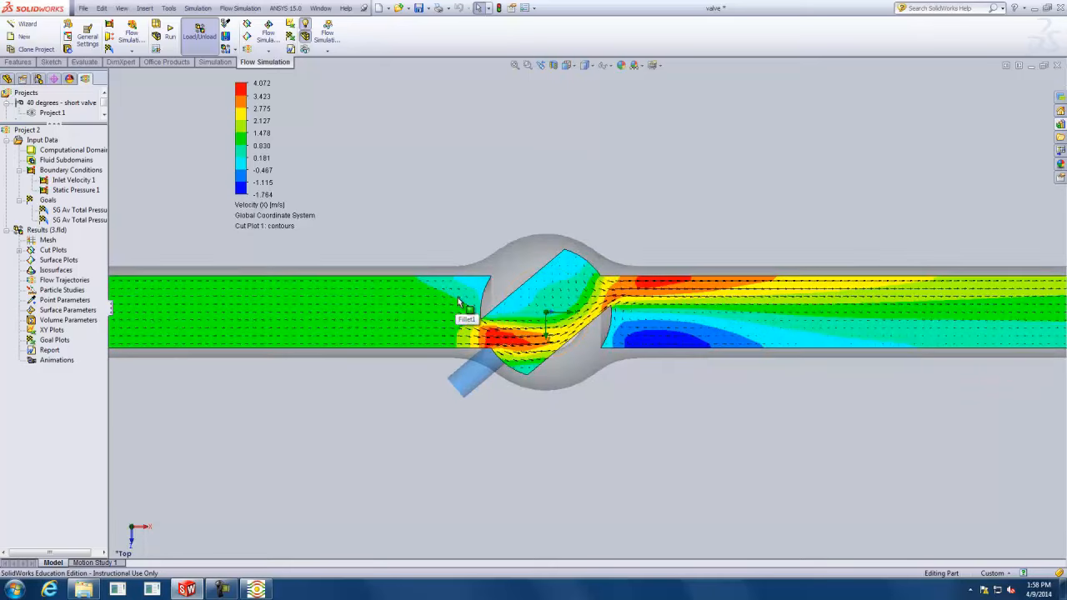
pyautogui.scroll(-3, 540, 319)
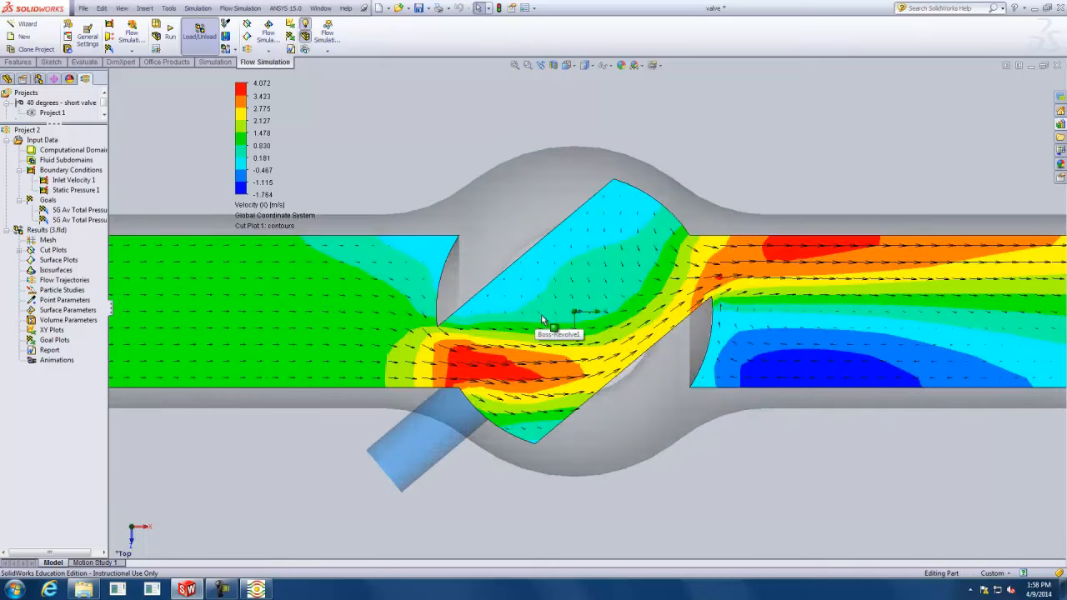
pyautogui.scroll(-2, 542, 320)
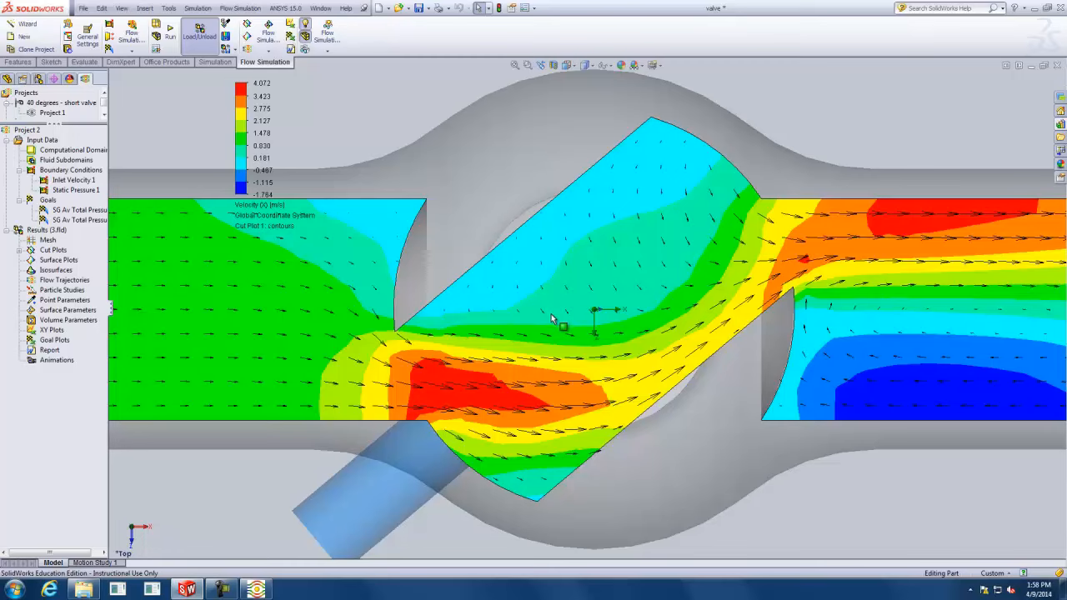
pyautogui.click(18, 251)
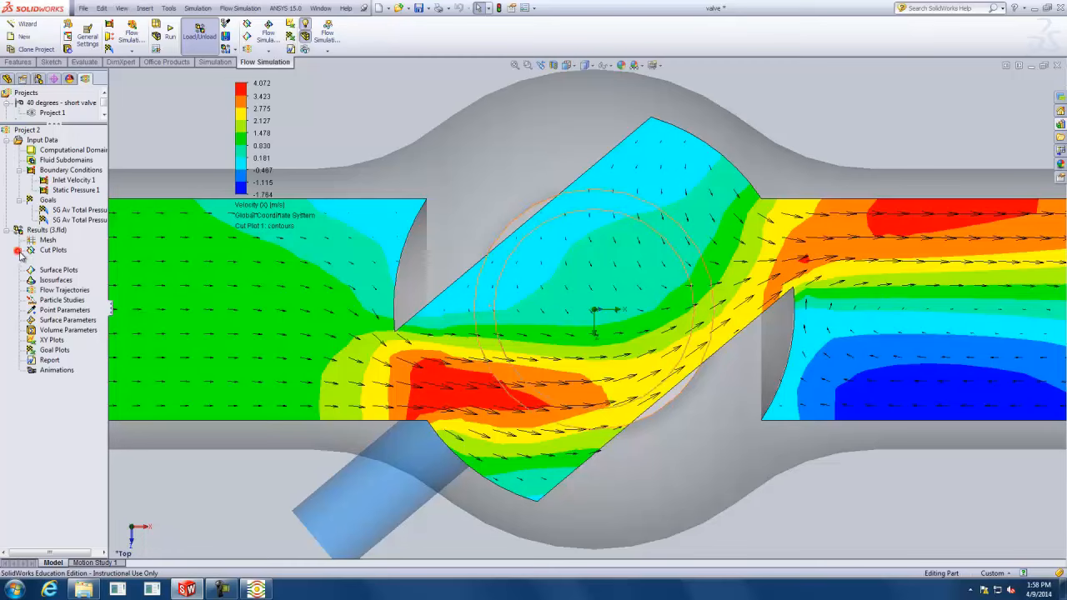
pyautogui.click(60, 261)
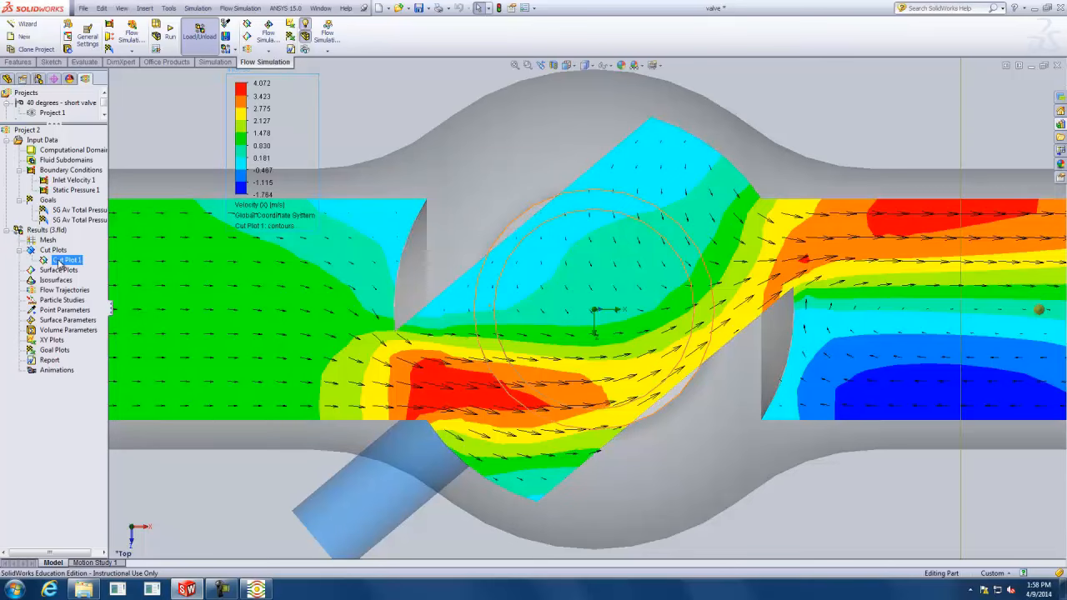
pyautogui.rightClick(61, 263)
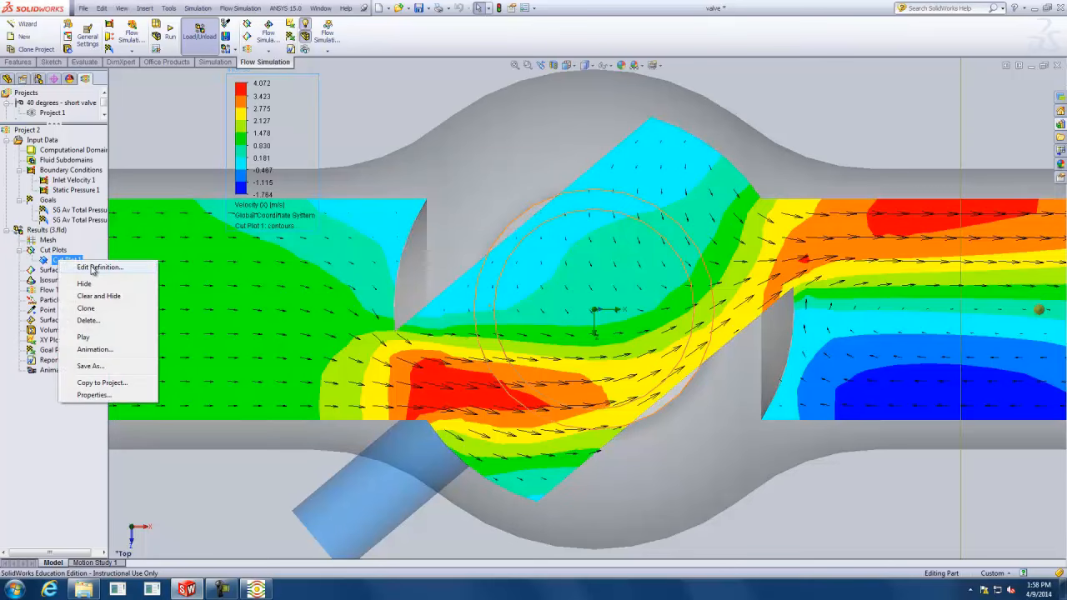
pyautogui.click(91, 267)
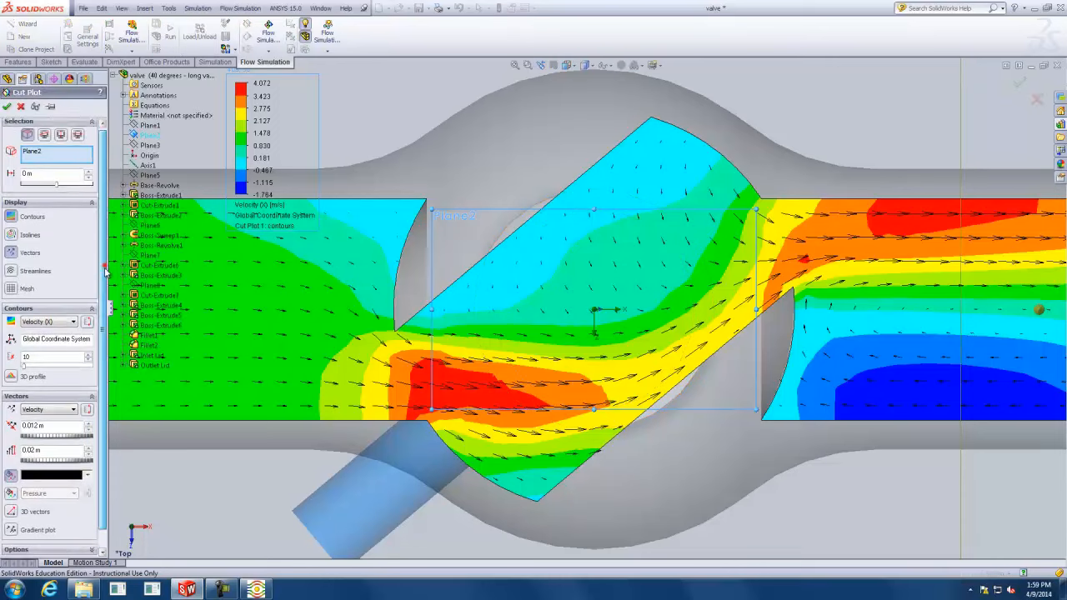
pyautogui.scroll(-1, 102, 267)
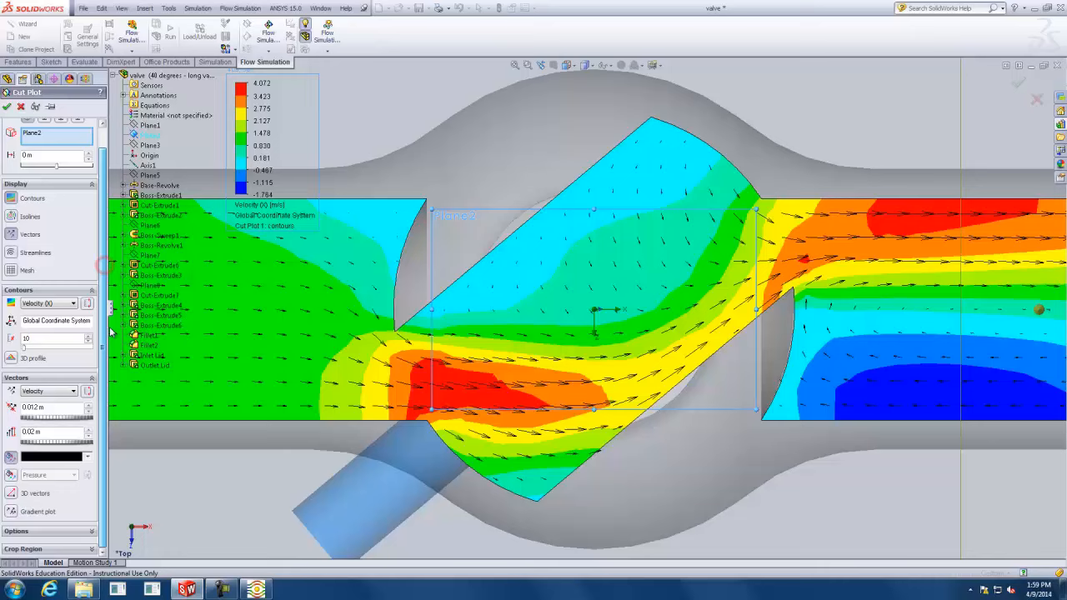
pyautogui.click(88, 391)
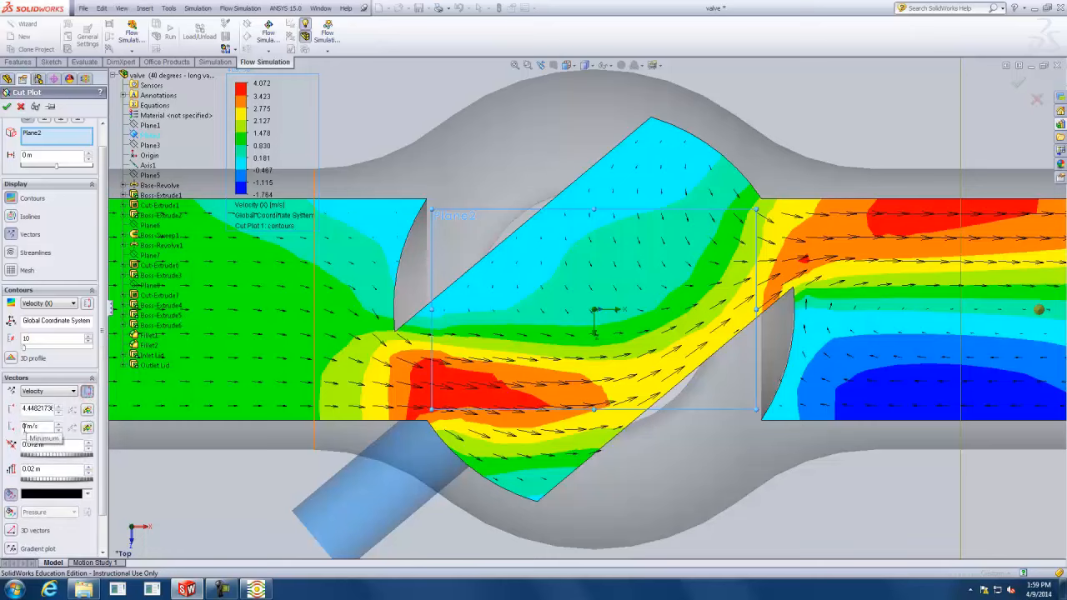
pyautogui.moveTo(27, 427); pyautogui.dragTo(1, 447)
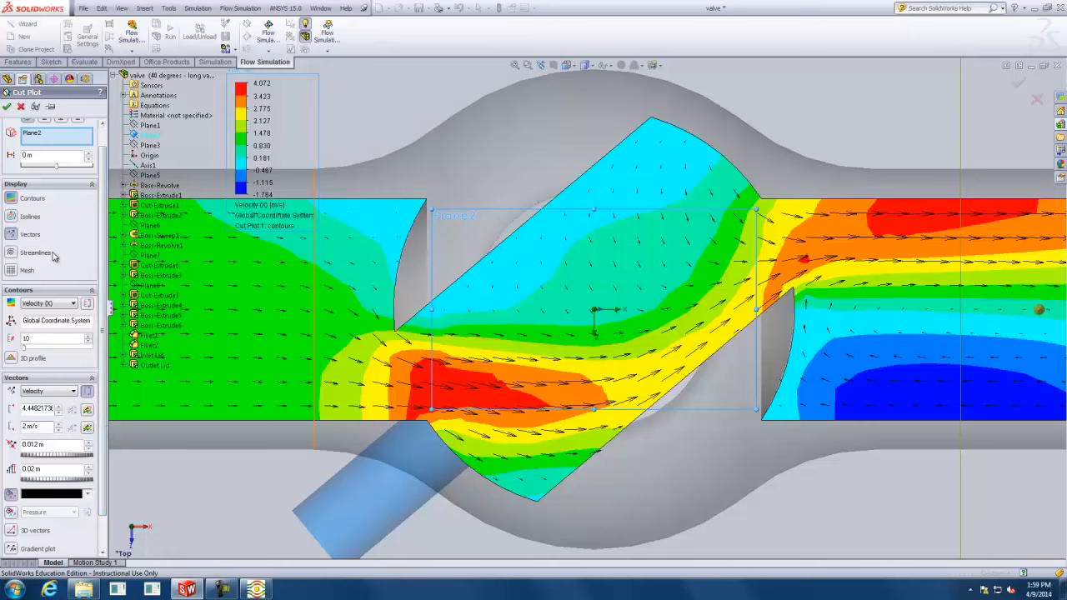
pyautogui.click(7, 106)
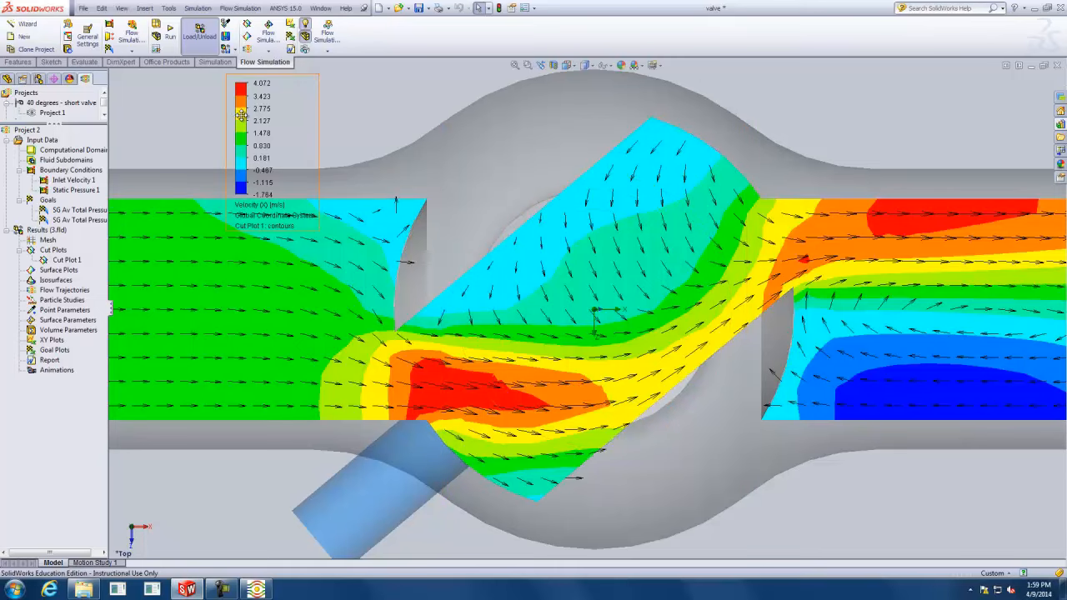
# Set the Velocity (X) color bar to 3 levels with a maximum of 1 m/s and a minimum of -1 m/s.
pyautogui.doubleClick(239, 123)
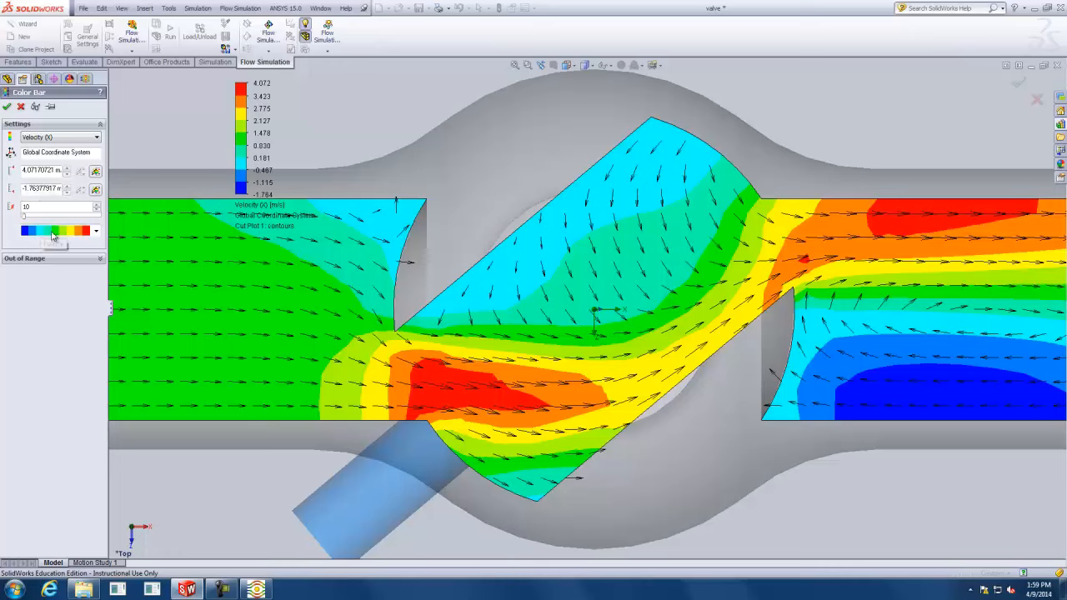
pyautogui.click(98, 211)
pyautogui.click(98, 211)
pyautogui.click(98, 211)
pyautogui.click(98, 211)
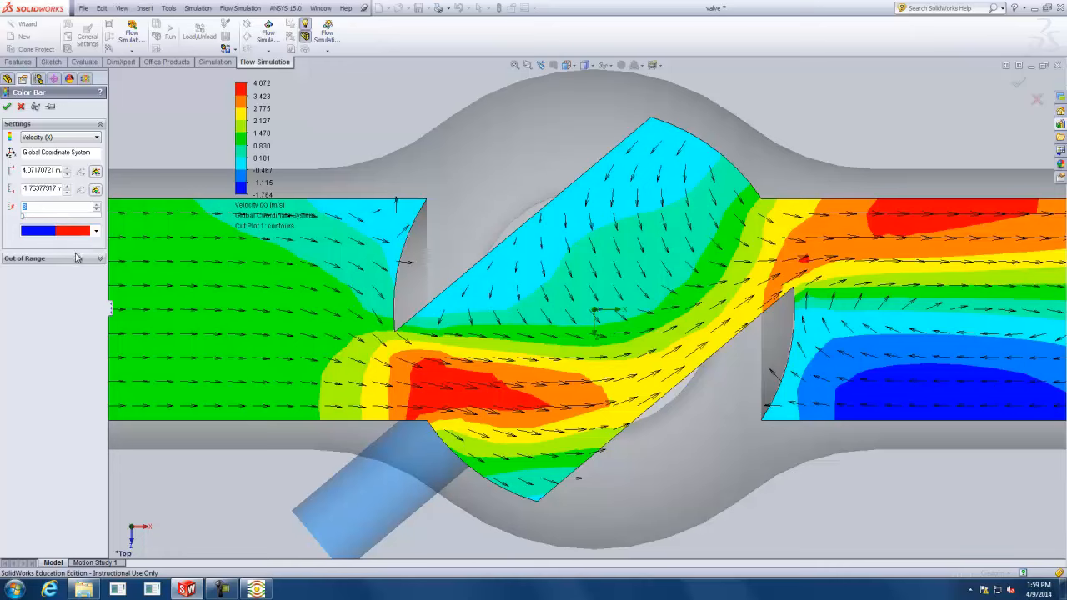
pyautogui.doubleClick(51, 173)
pyautogui.tripleClick(55, 188)
pyautogui.write('-1')
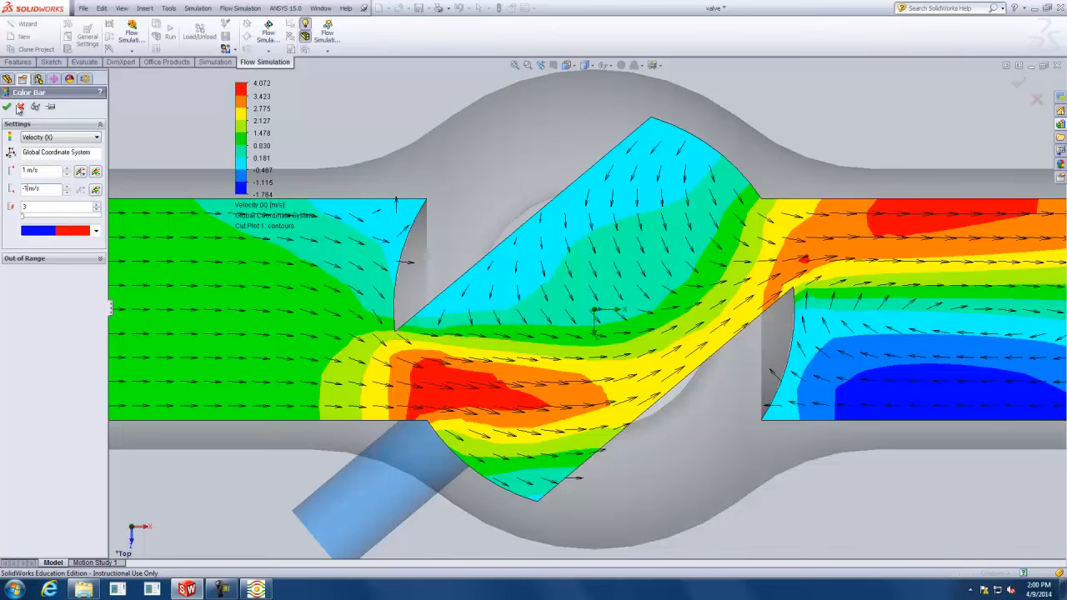
pyautogui.click(7, 106)
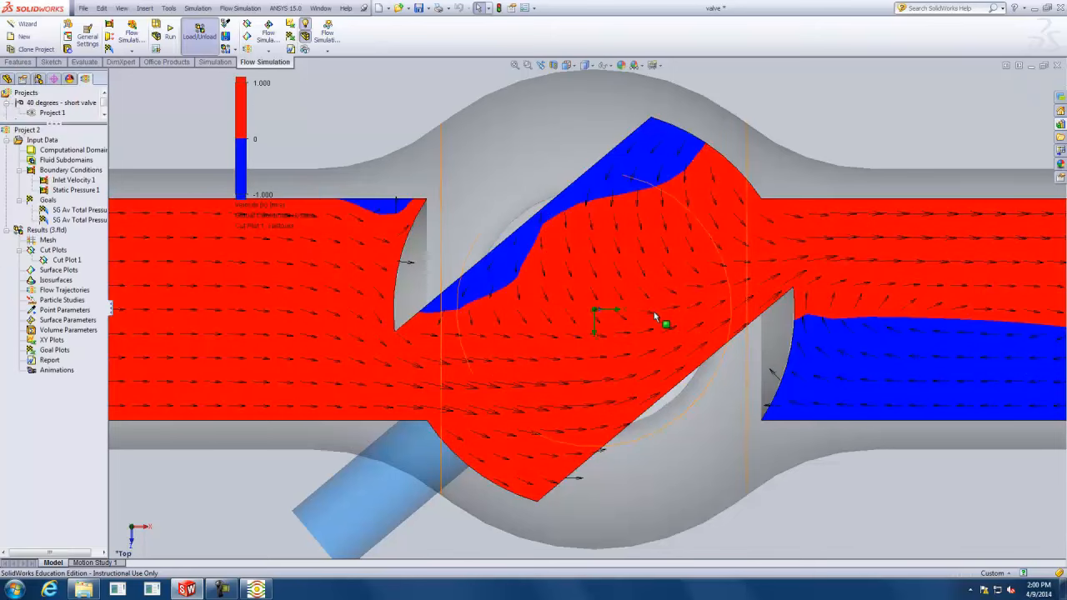
# Reopen the color bar settings and remove Relative Pressure from the Loads group of the parameter list.
pyautogui.scroll(-2, 650, 314)
pyautogui.scroll(6, 645, 314)
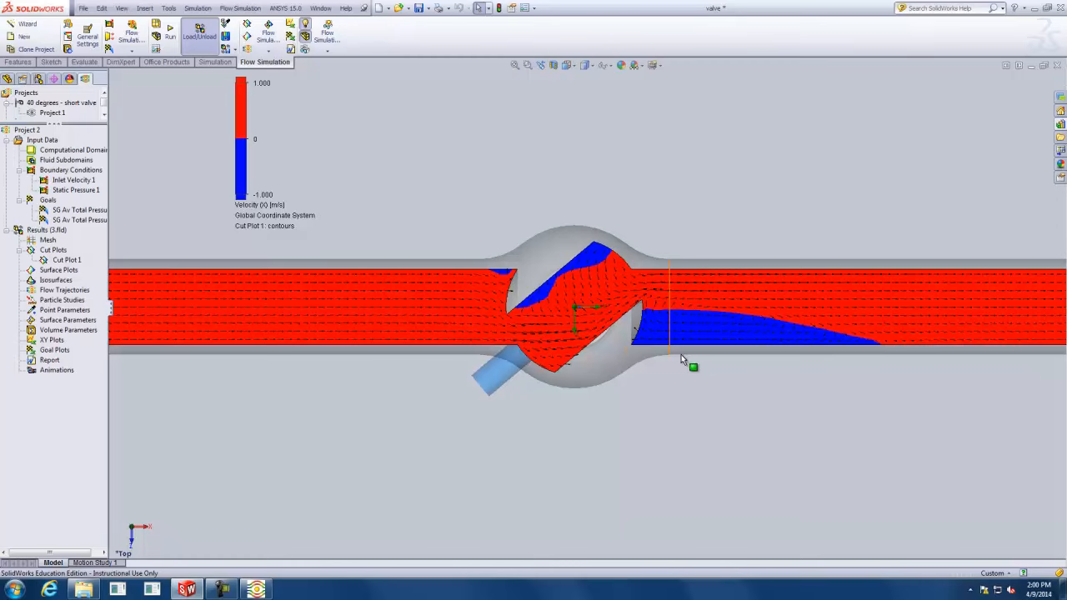
pyautogui.doubleClick(241, 131)
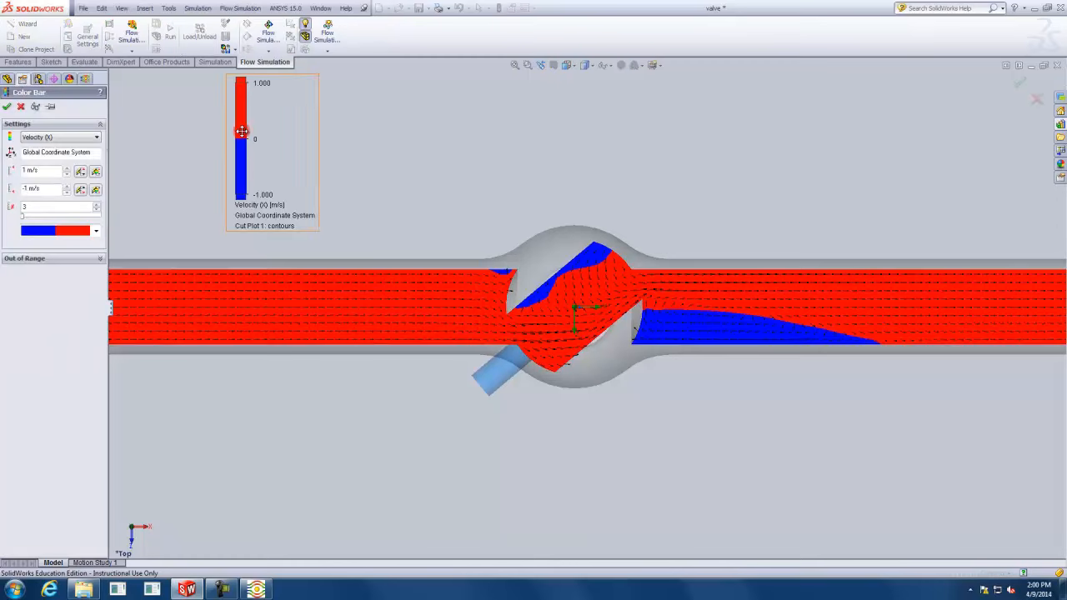
pyautogui.click(38, 139)
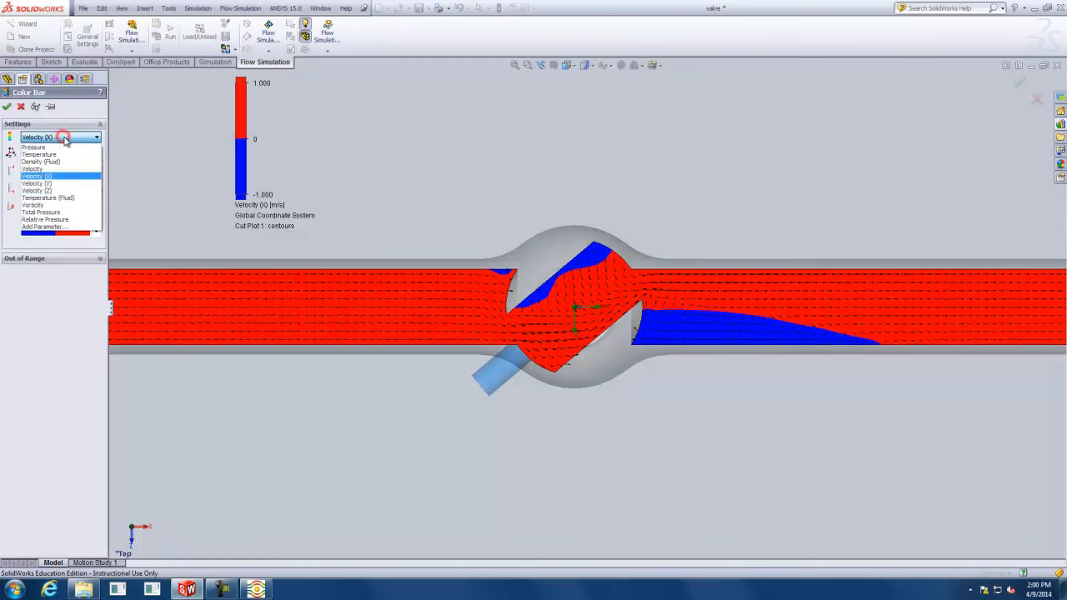
pyautogui.click(41, 227)
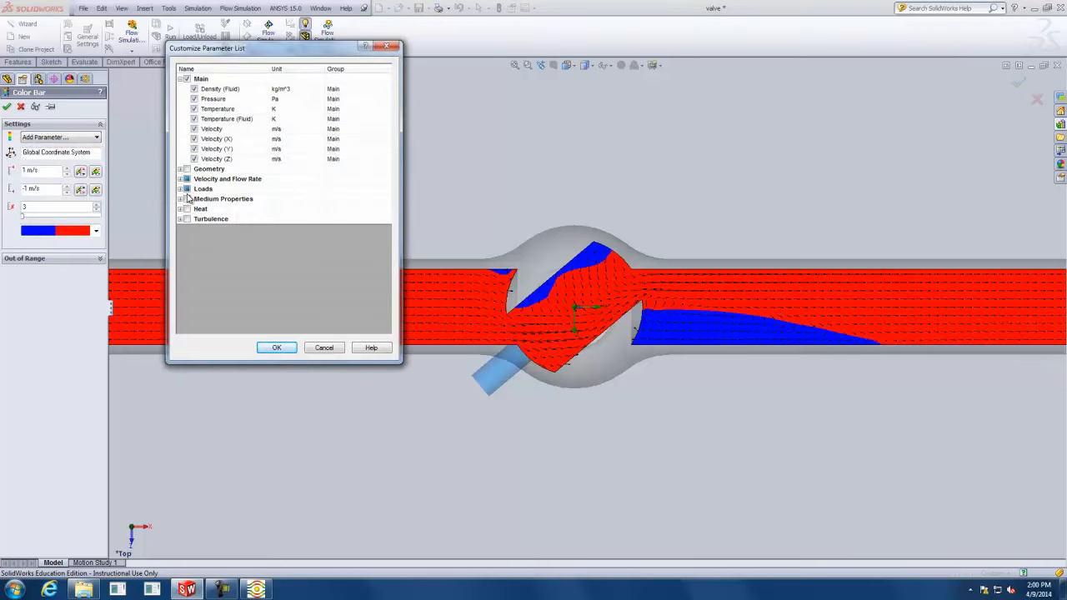
pyautogui.click(180, 189)
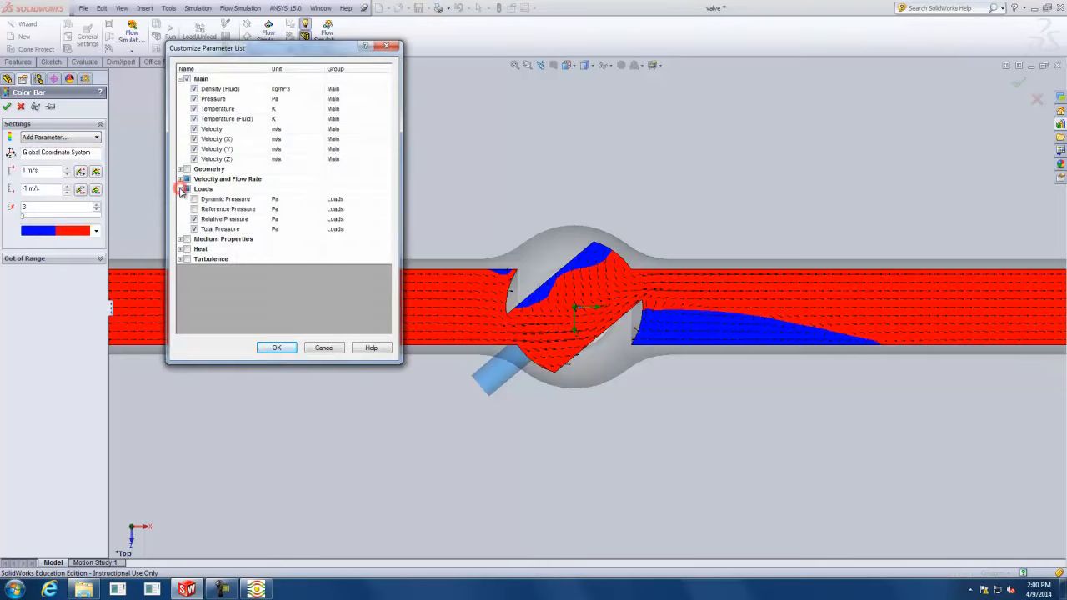
pyautogui.click(219, 221)
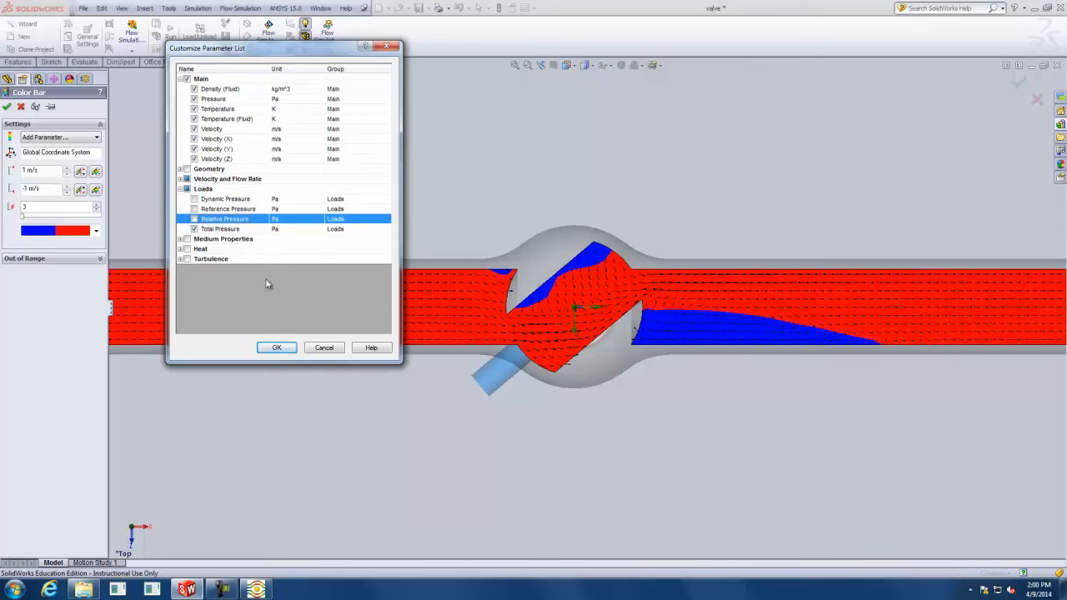
pyautogui.click(276, 347)
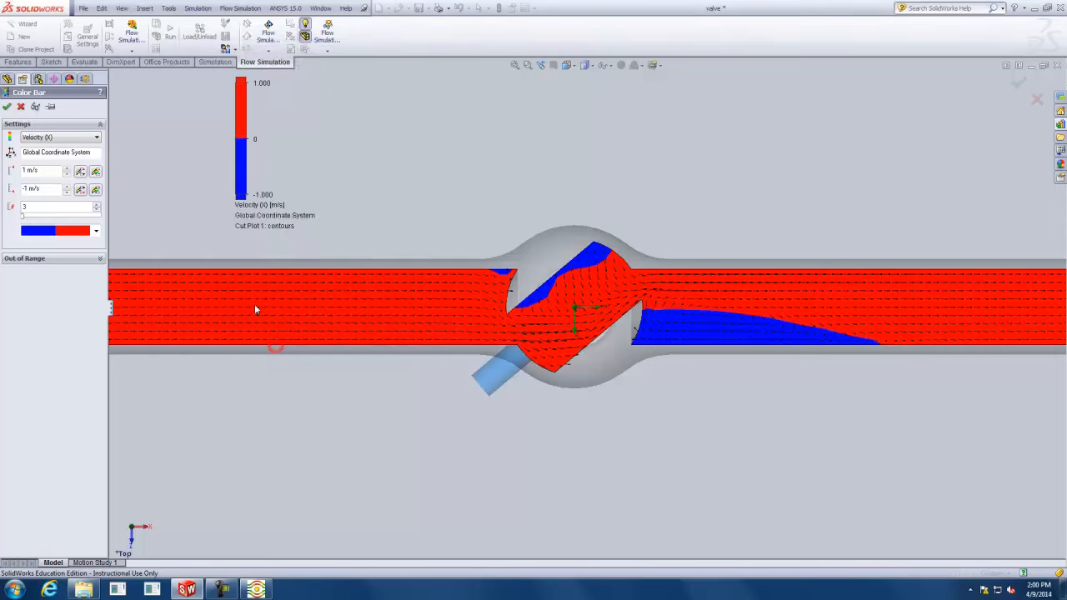
# Change the color bar parameter to Total Pressure, raise the number of levels for a smooth gradient, and accept.
pyautogui.click(52, 139)
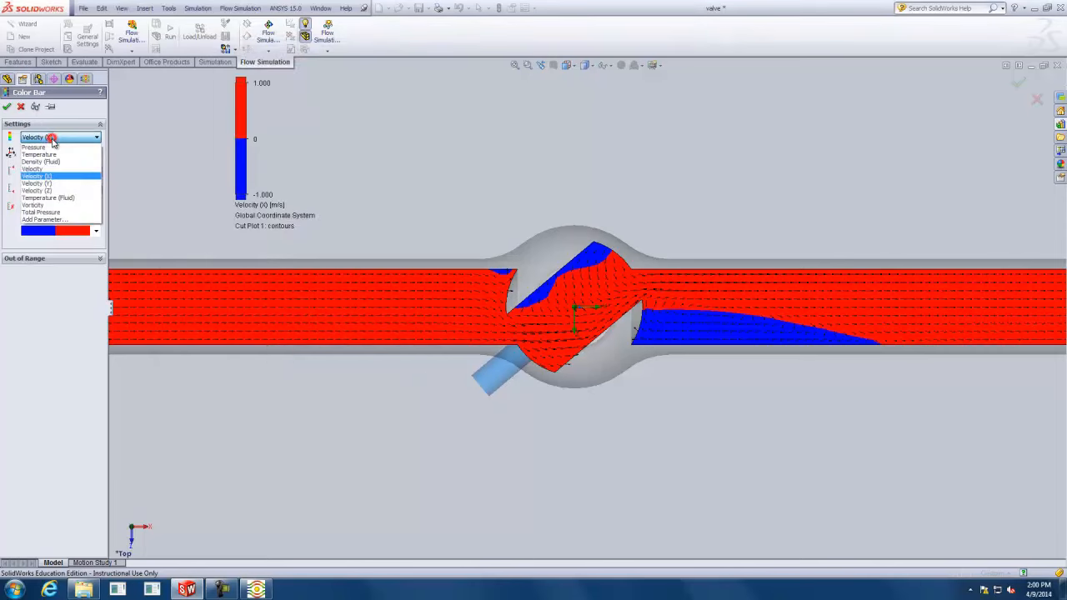
pyautogui.click(47, 214)
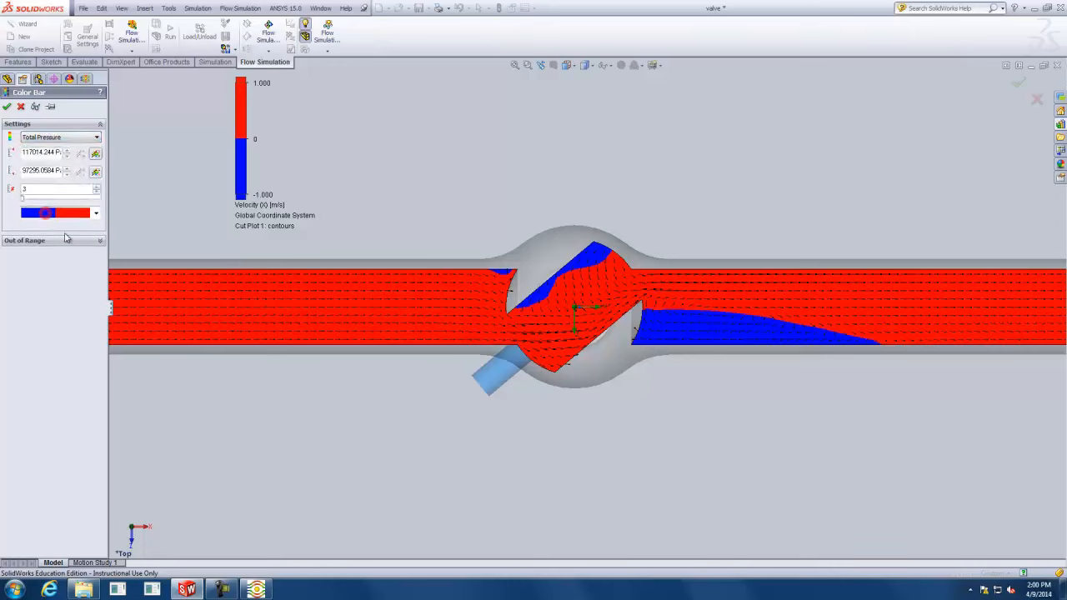
pyautogui.moveTo(23, 199); pyautogui.dragTo(28, 199)
pyautogui.click(29, 199)
pyautogui.click(96, 188)
pyautogui.click(96, 187)
pyautogui.click(96, 187)
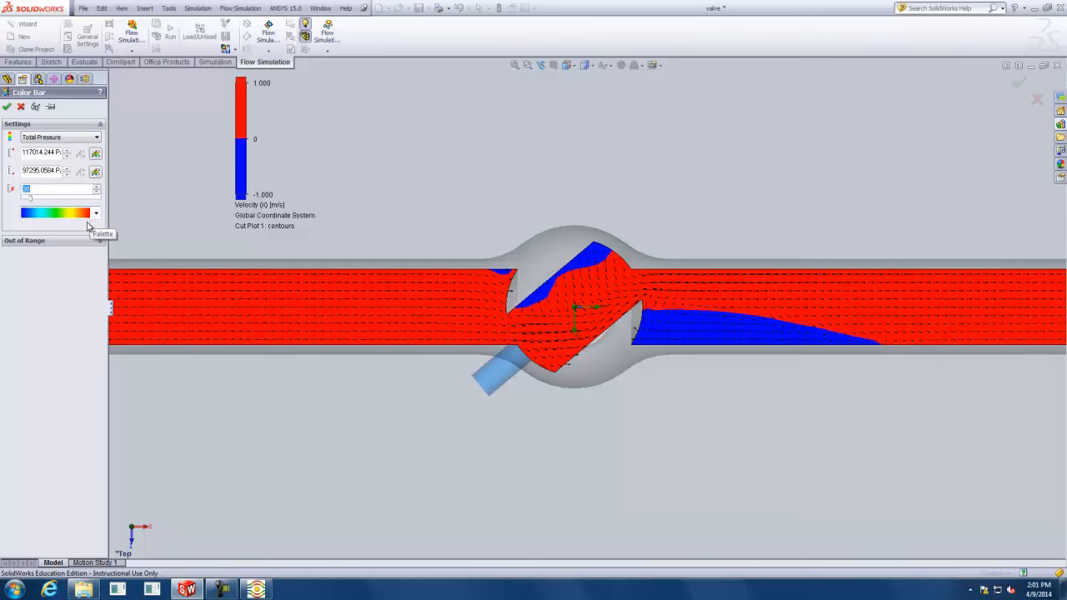
pyautogui.click(7, 105)
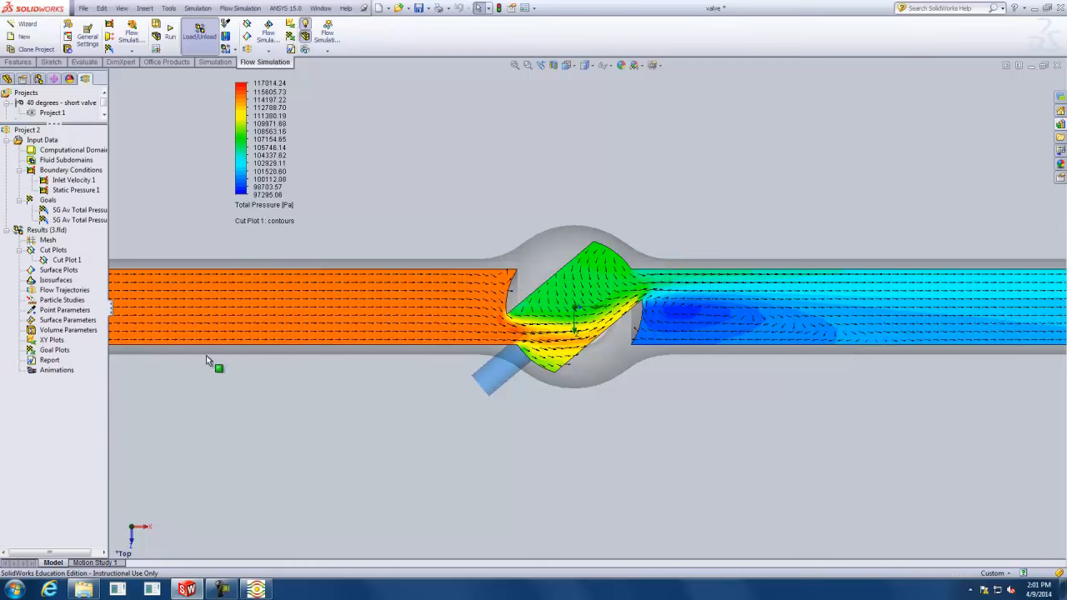
# Insert a goal plot that includes all goals, both average total pressure surface goals.
pyautogui.rightClick(50, 360)
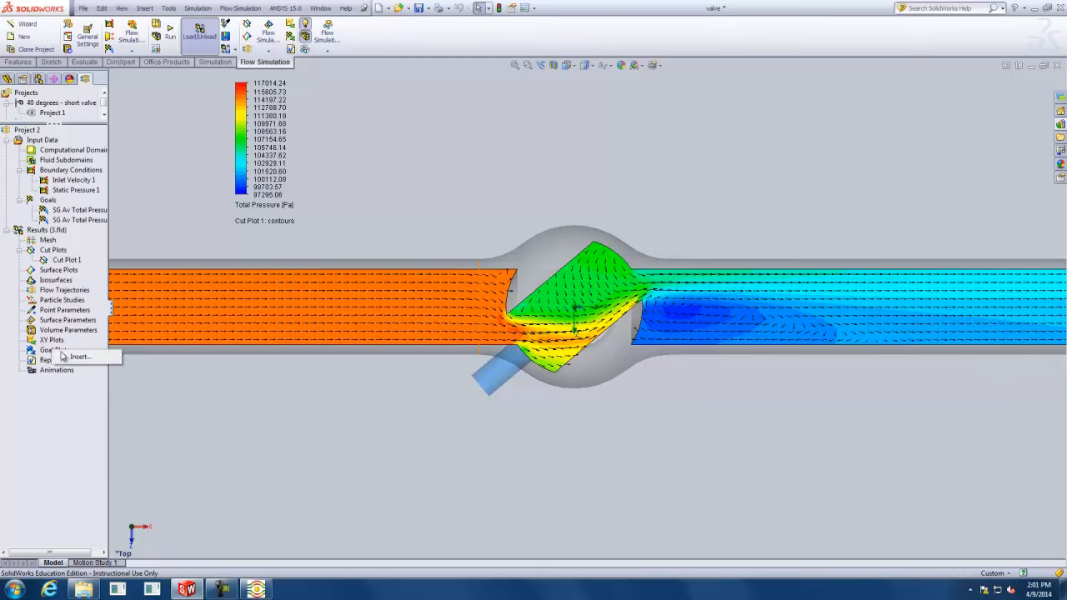
pyautogui.click(79, 357)
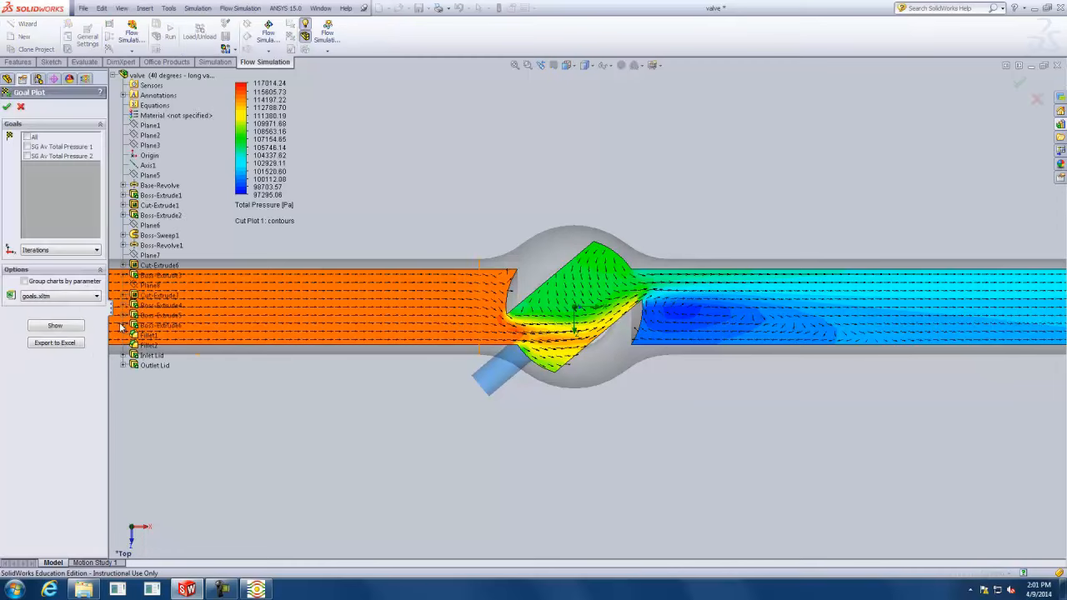
pyautogui.click(34, 137)
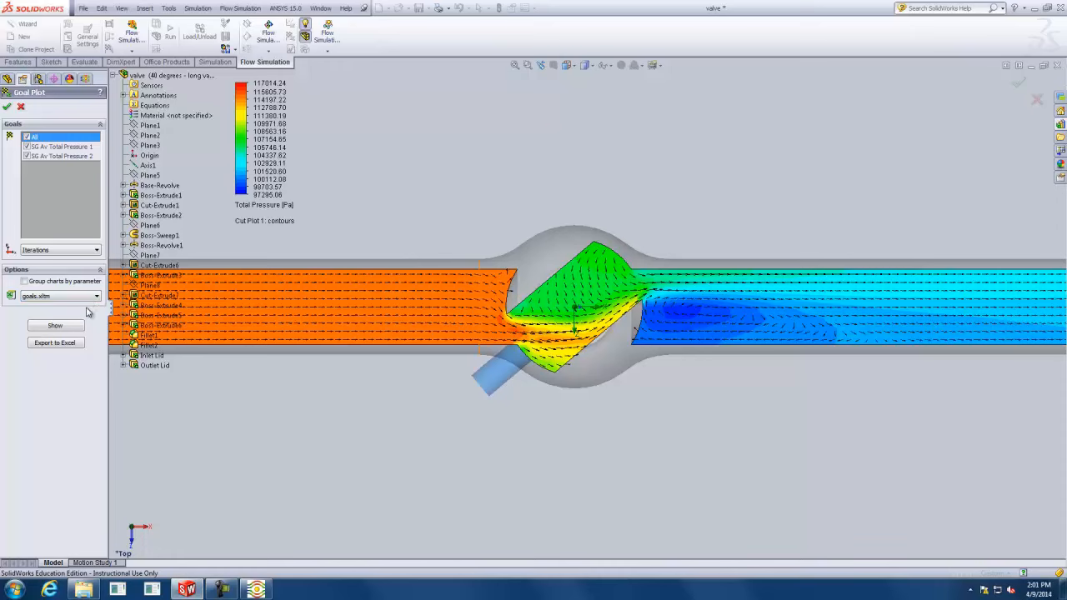
pyautogui.click(7, 107)
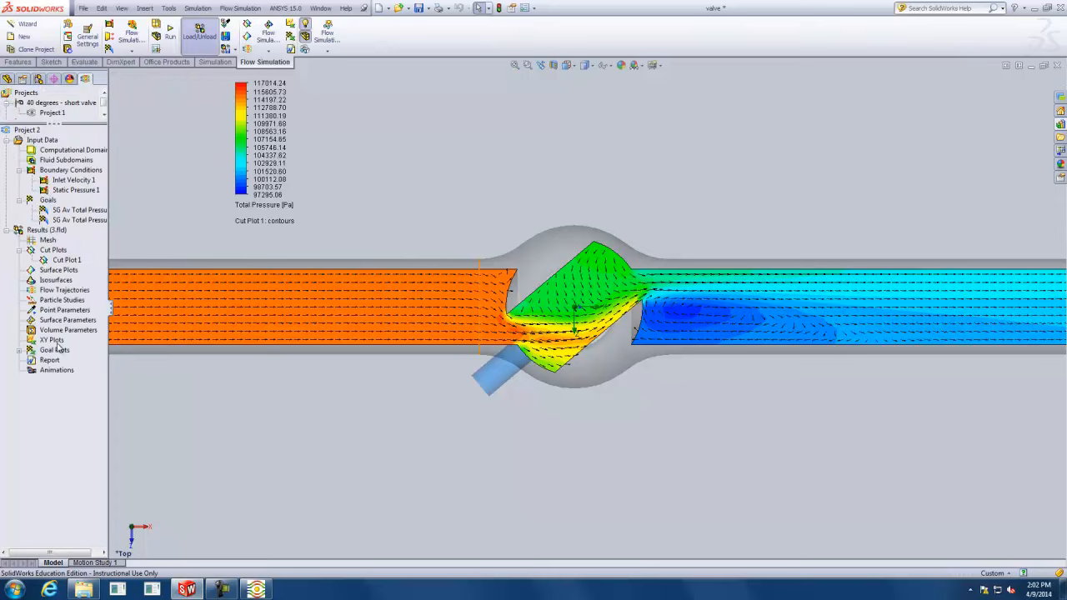
# Export the goal plot to Excel and check the values of the two average total pressure goals.
pyautogui.click(20, 351)
pyautogui.rightClick(64, 361)
pyautogui.click(95, 368)
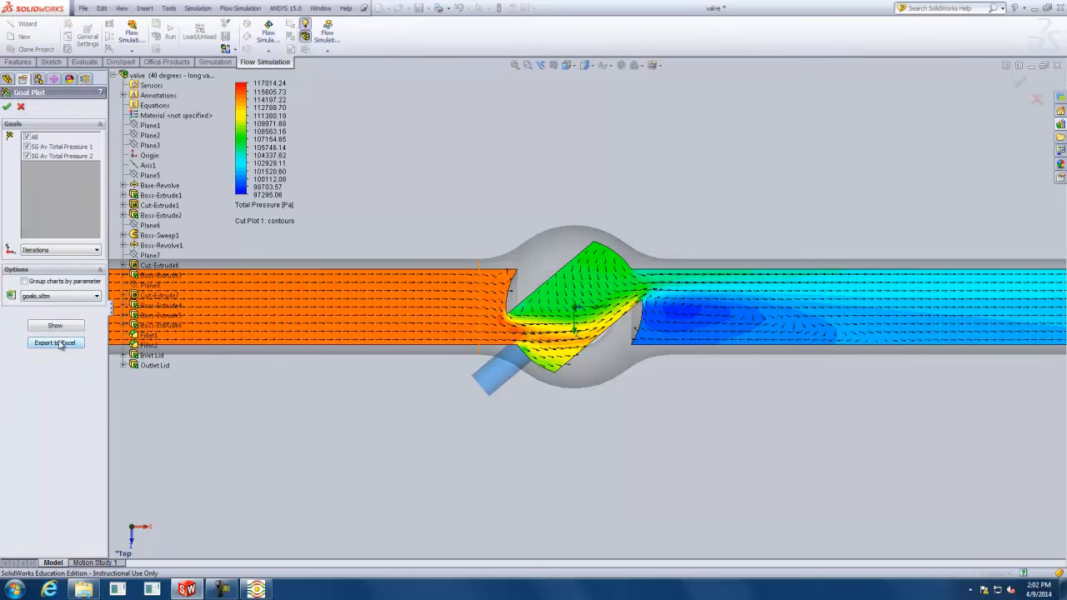
pyautogui.click(63, 345)
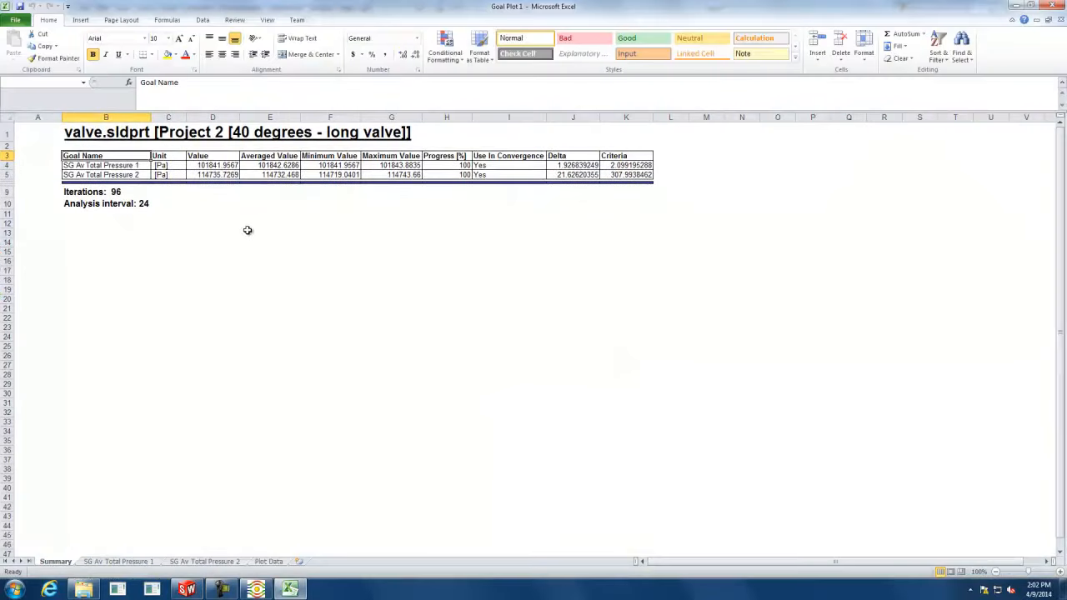
pyautogui.click(204, 165)
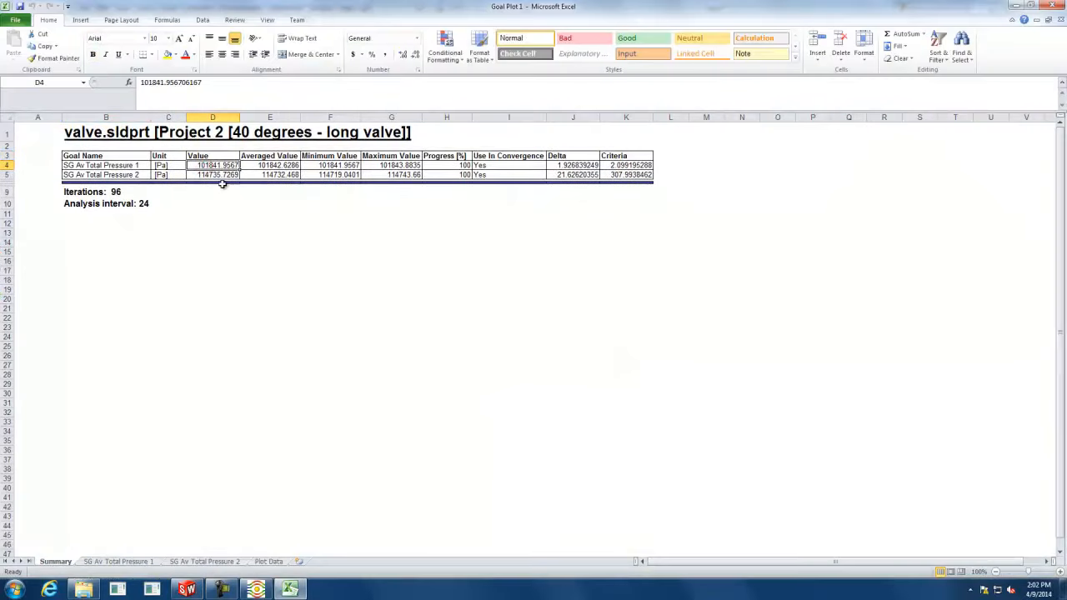
pyautogui.click(214, 174)
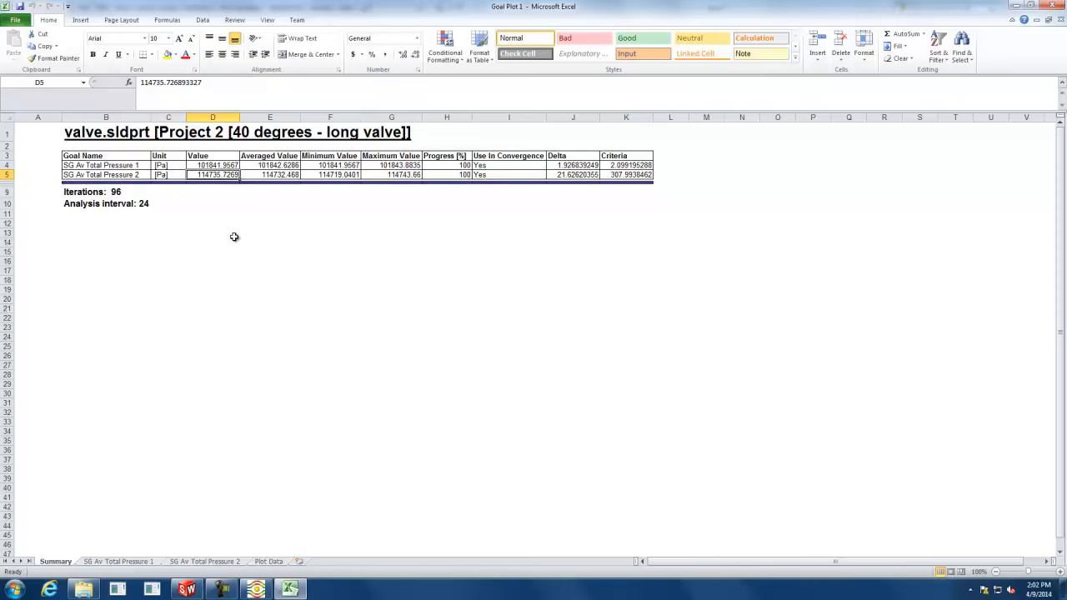
# Return to SolidWorks, accept the goal plot, and open the Flow Simulation Calculator.
pyautogui.hotkey('alt', 'Tab')
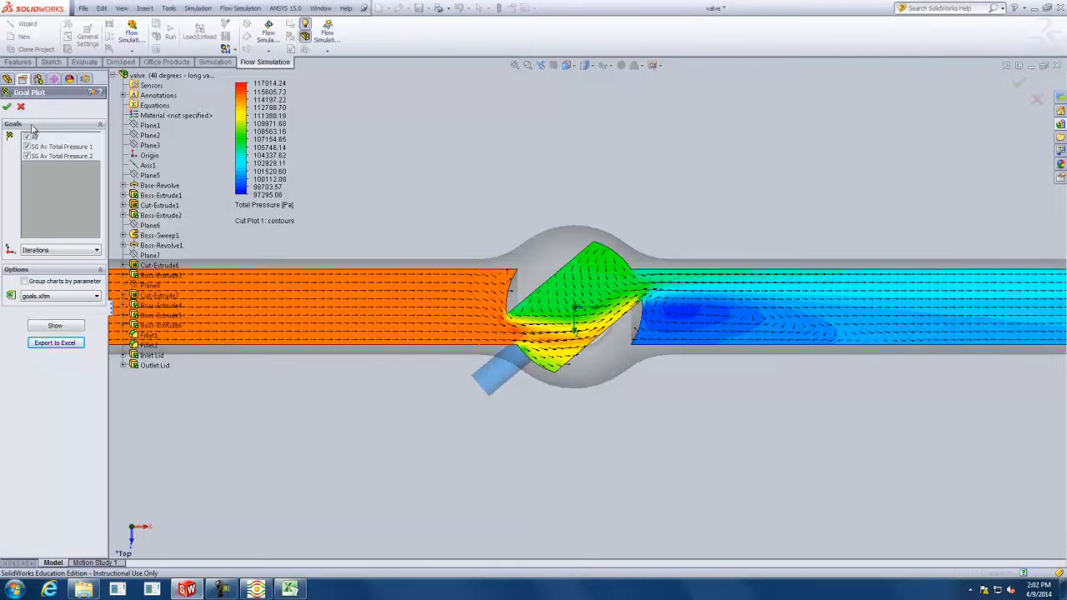
pyautogui.click(8, 107)
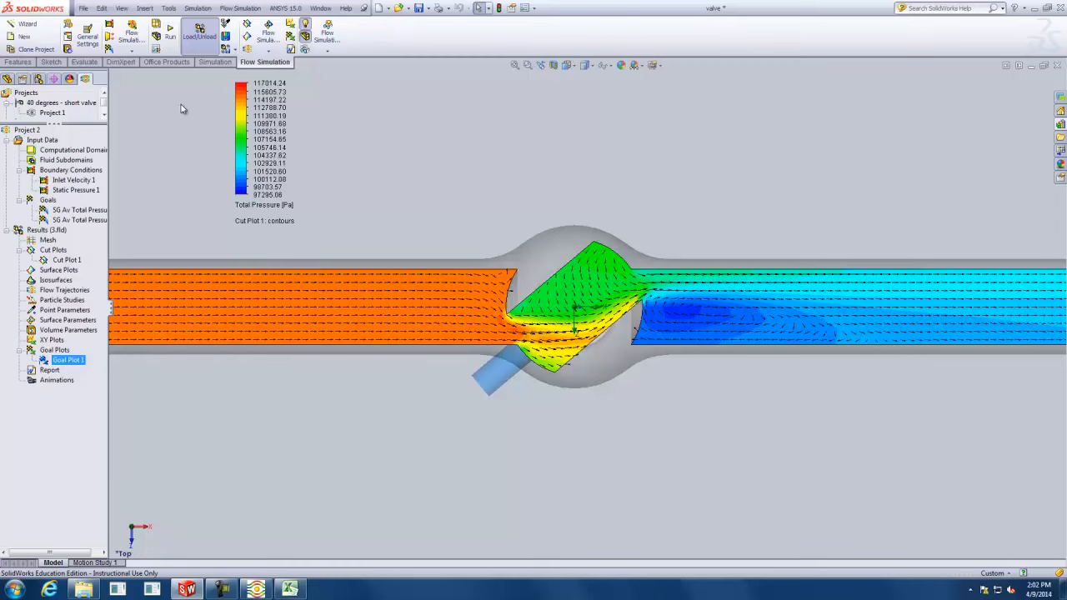
pyautogui.click(240, 9)
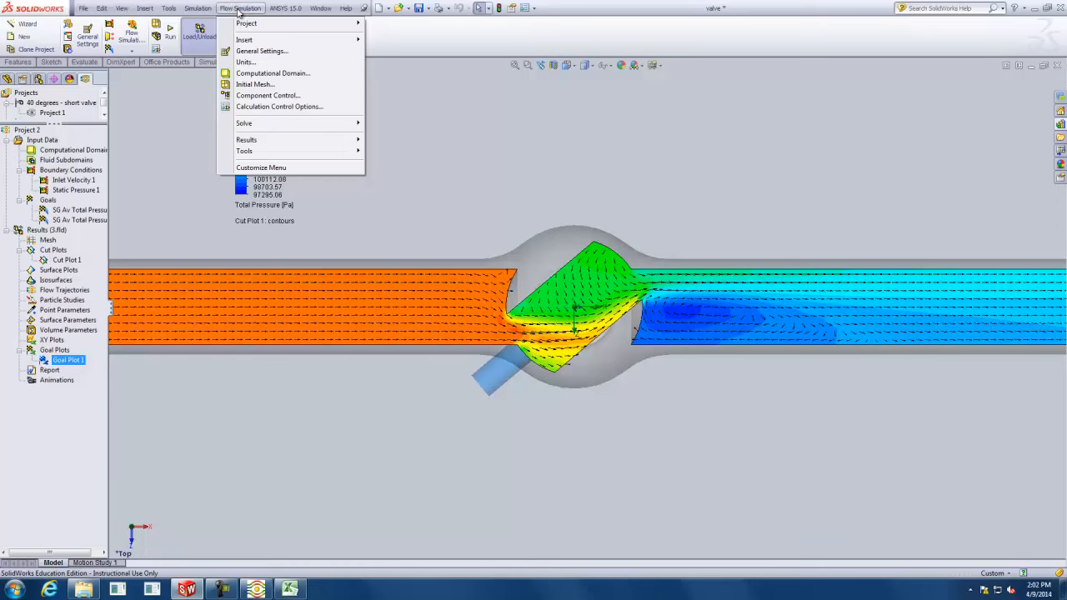
pyautogui.moveTo(255, 128)
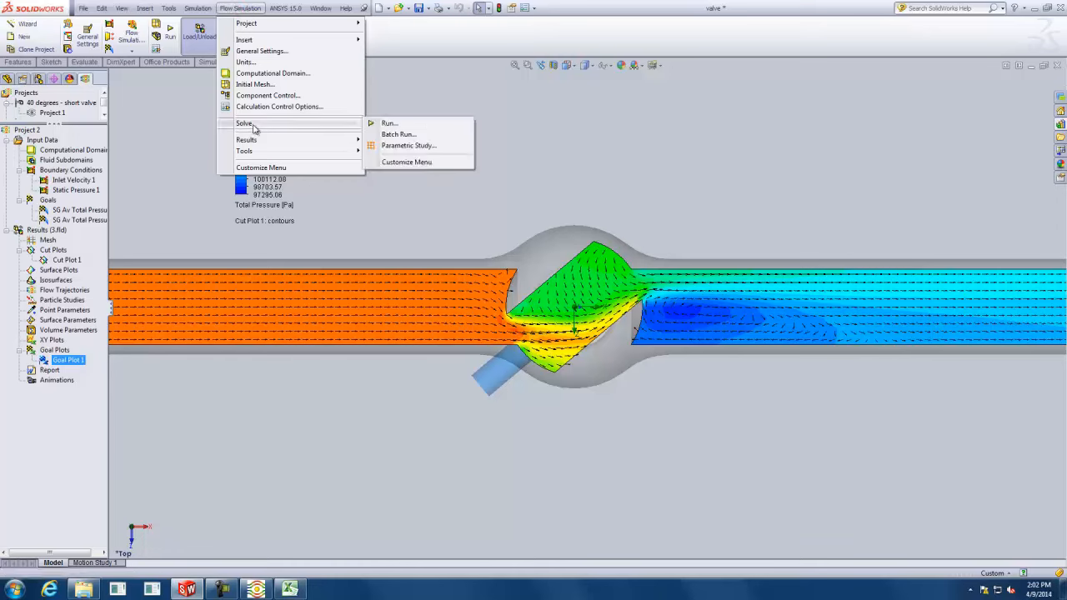
pyautogui.moveTo(261, 154)
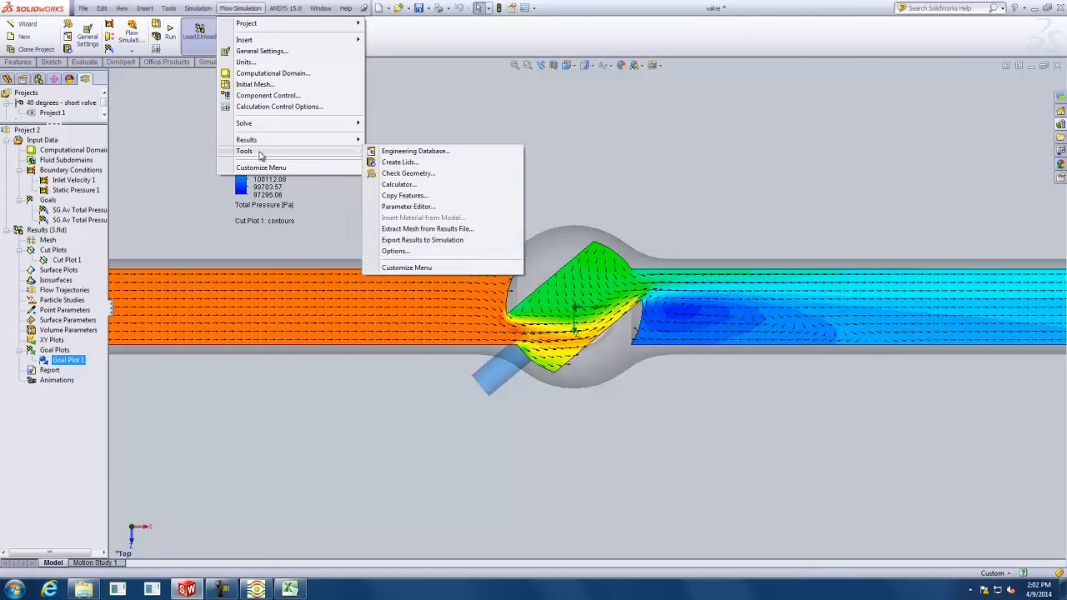
pyautogui.click(399, 185)
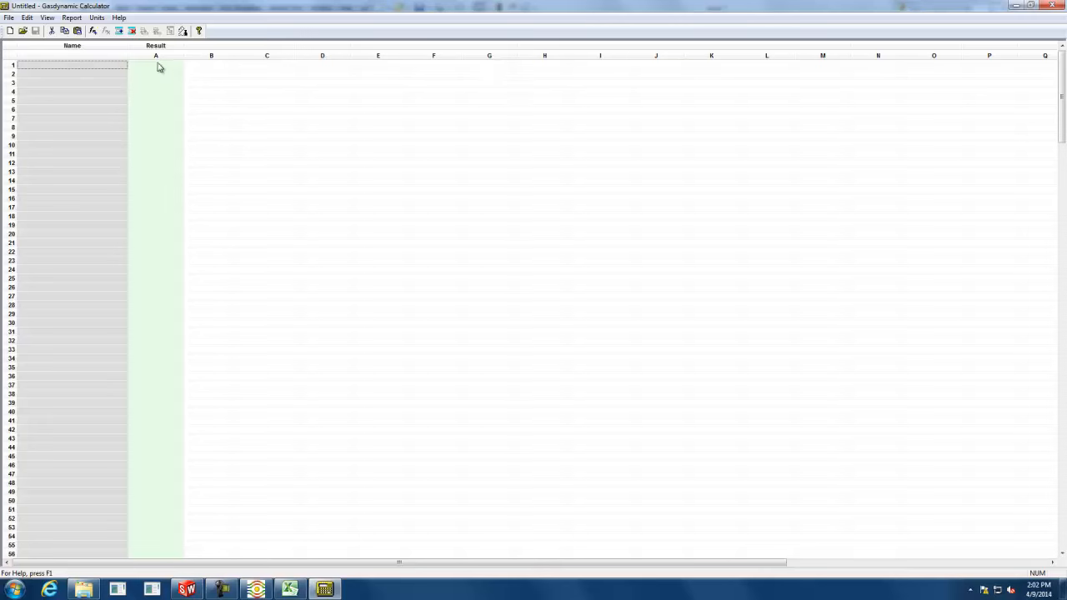
# Add the Total pressure loss formula from the Pressure and Temperature group, starting in the first result cell.
pyautogui.click(156, 65)
pyautogui.rightClick(155, 70)
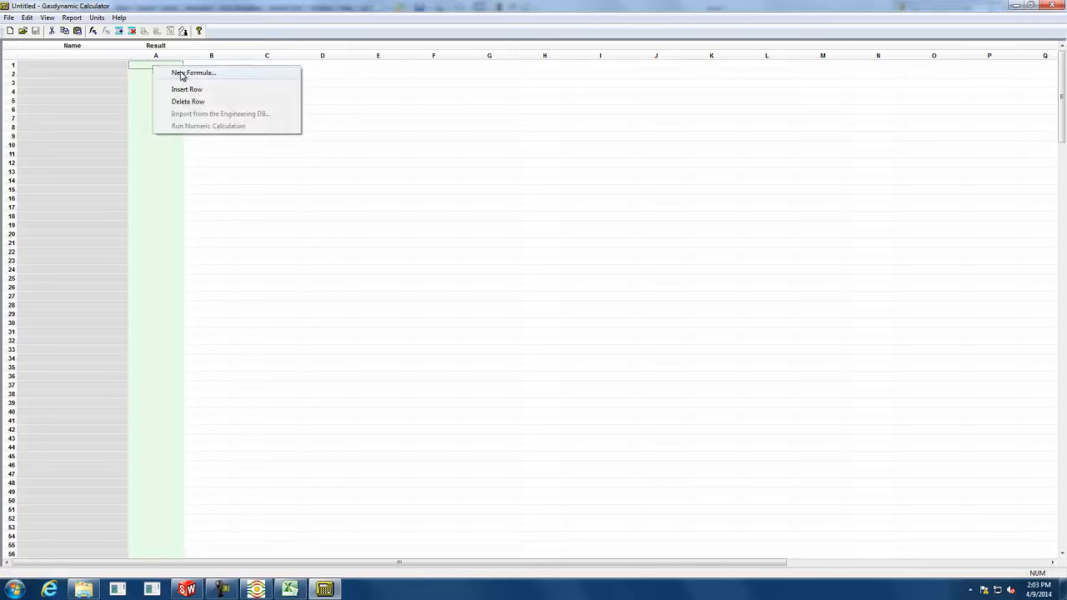
pyautogui.click(182, 74)
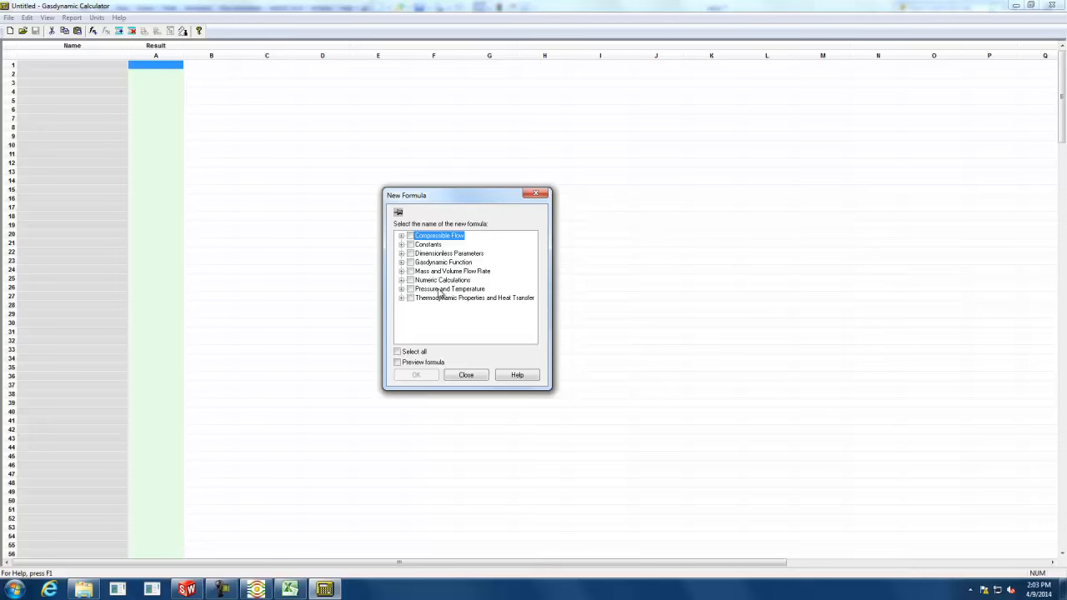
pyautogui.click(401, 289)
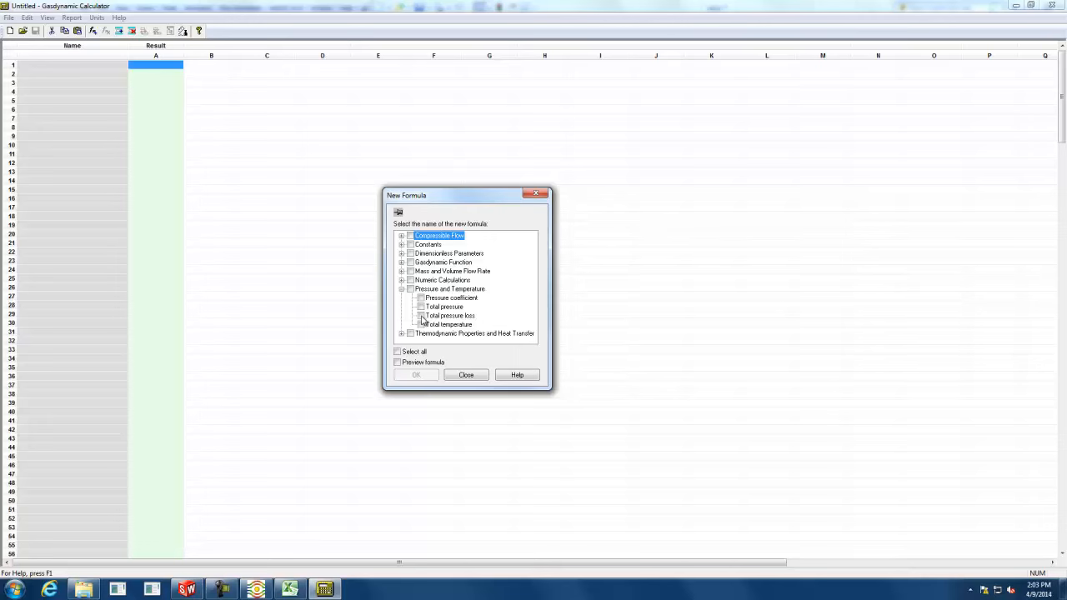
pyautogui.click(421, 316)
pyautogui.click(416, 375)
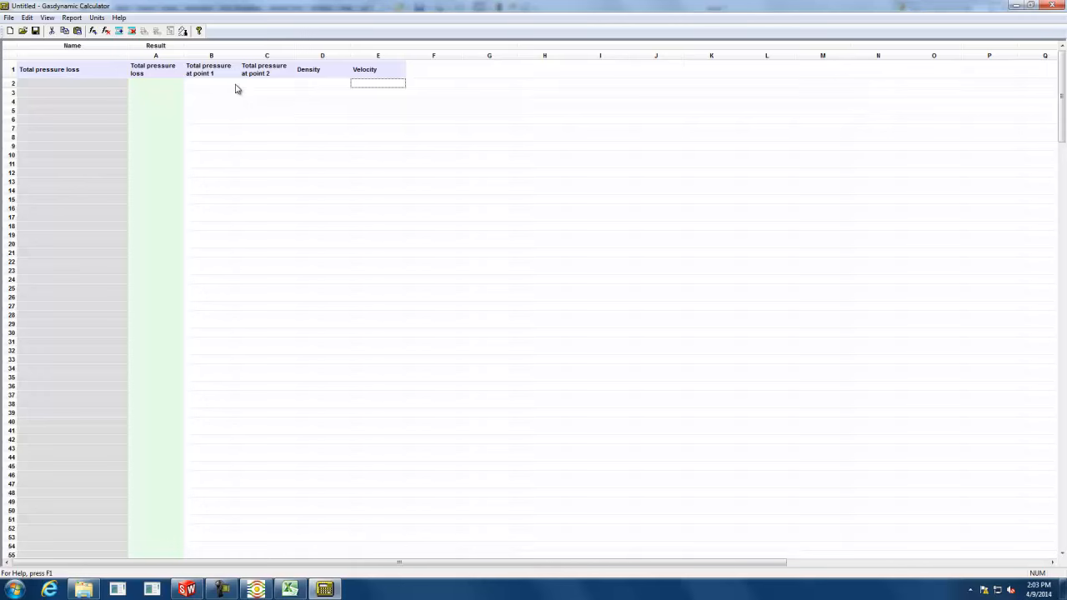
# Set the formula's density to 998.1934 kg/m^3 and its velocity to 1 m/s.
pyautogui.click(317, 84)
pyautogui.write('99')
pyautogui.press('Tab')
pyautogui.write('1')
pyautogui.press('Return')
pyautogui.press('Left')
pyautogui.press('Left')
pyautogui.press('Left')
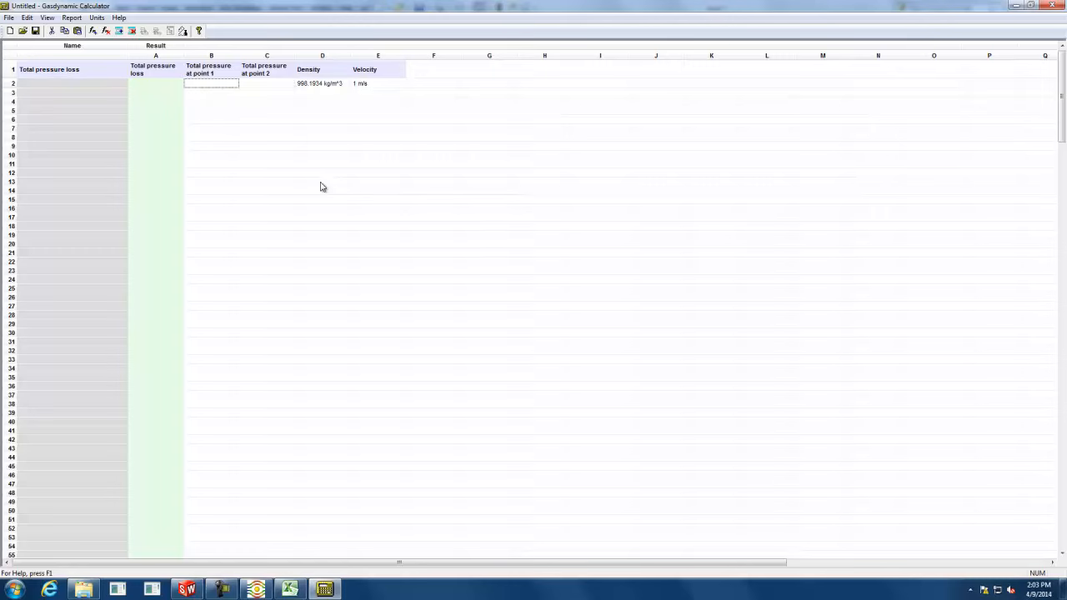
# Copy the SG Av Total Pressure 1 value from the Excel goal table into Total pressure at point 1 of the calculator.
pyautogui.hotkey('alt', 'Tab')
pyautogui.hotkey('alt', 'Tab')
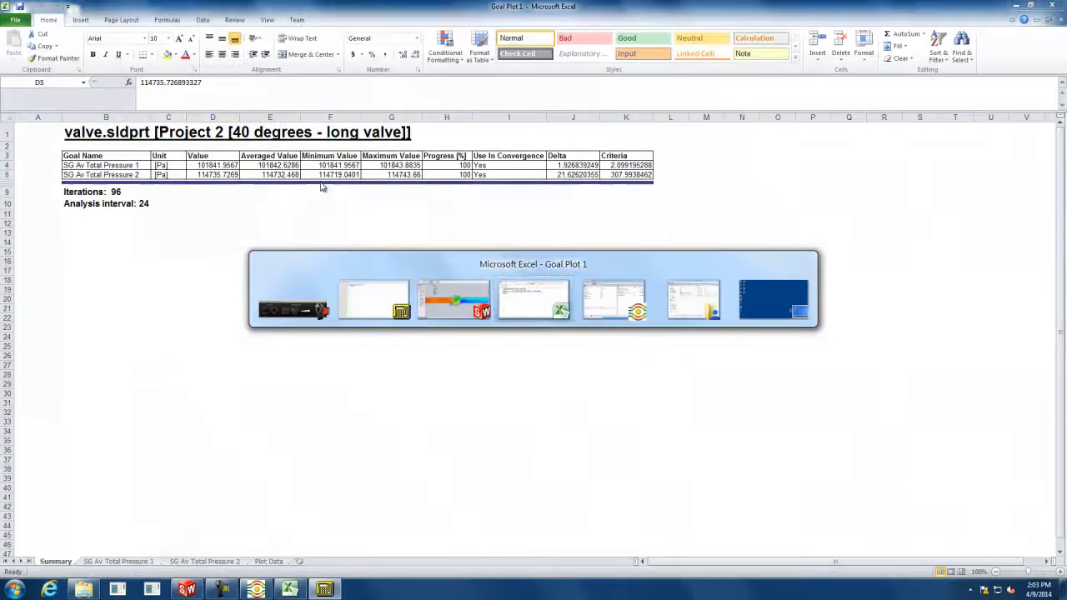
pyautogui.click(227, 166)
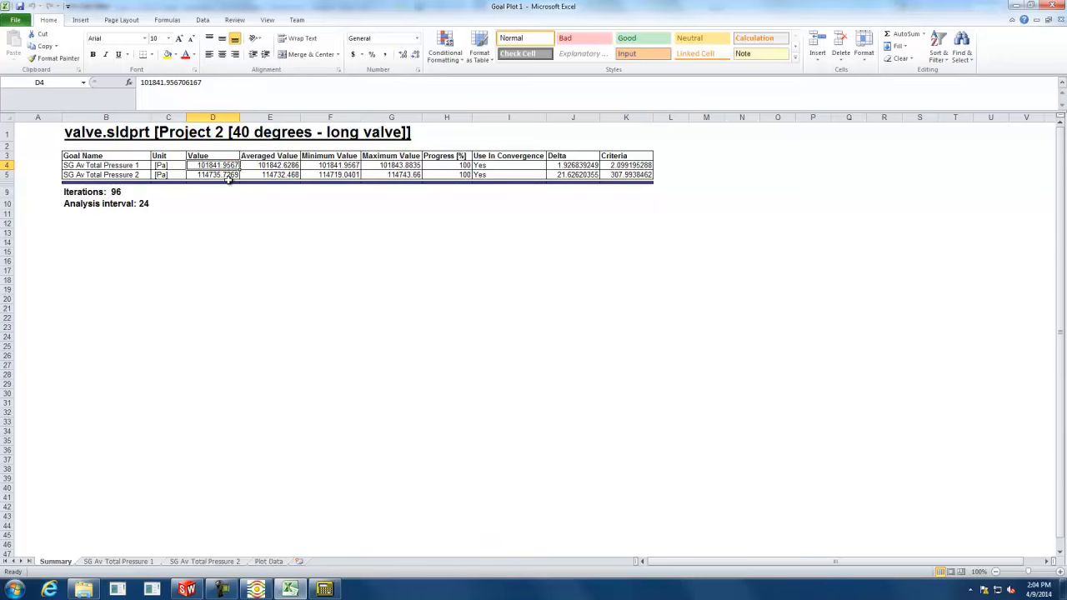
pyautogui.hotkey('ctrl', 'c')
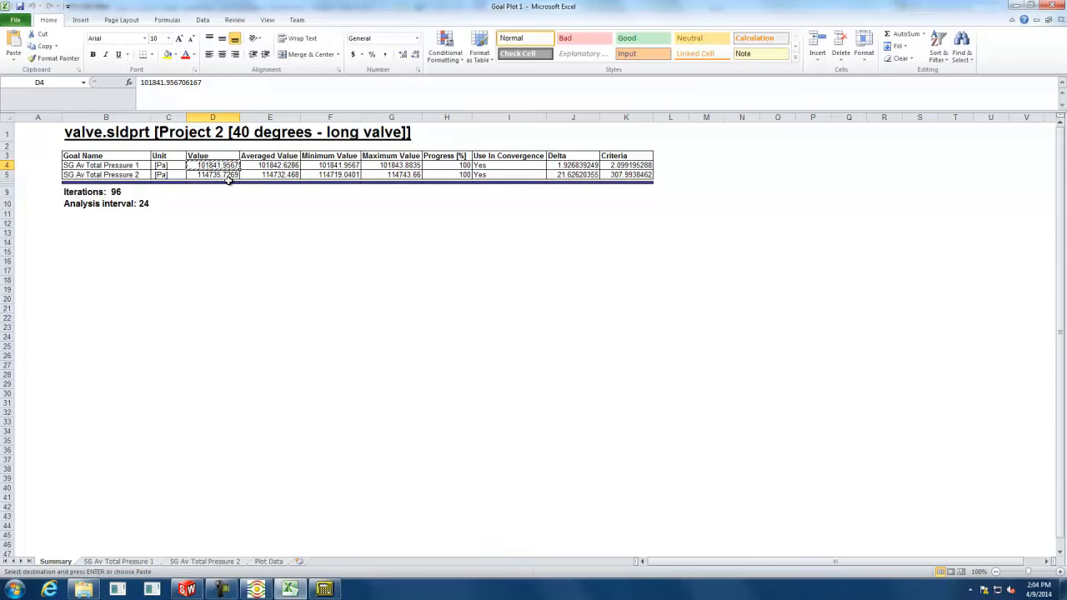
pyautogui.hotkey('alt', 'Tab')
pyautogui.click(222, 85)
pyautogui.hotkey('ctrl', 'v')
# Copy the SG Av Total Pressure 2 value from the Excel goal table into Total pressure at point 2 of the calculator.
pyautogui.hotkey('alt', 'Tab')
pyautogui.click(222, 174)
pyautogui.hotkey('ctrl', 'c')
pyautogui.hotkey('alt', 'Tab')
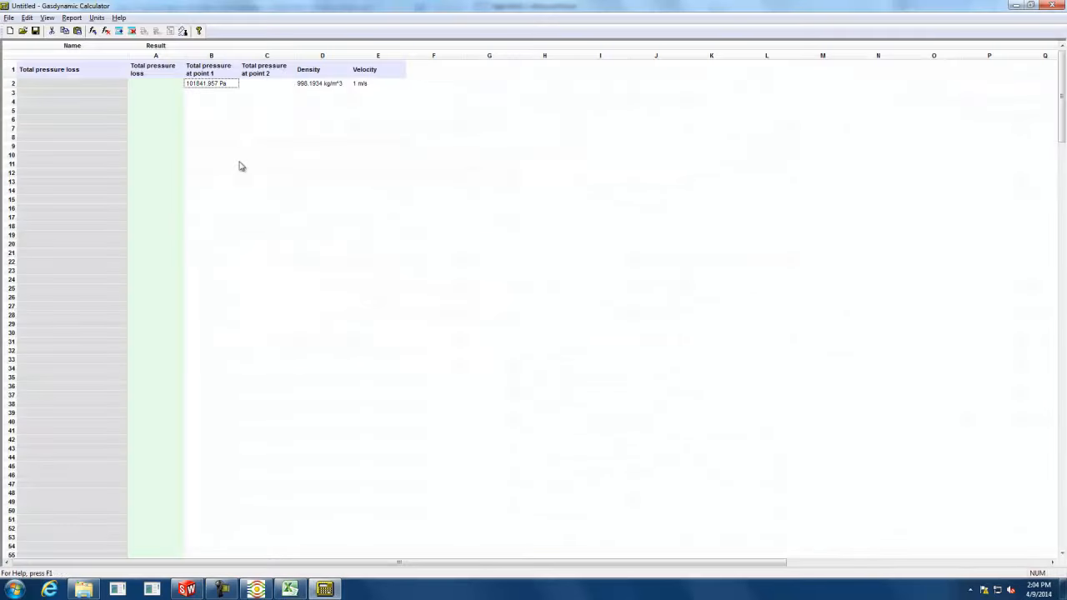
pyautogui.click(255, 84)
pyautogui.hotkey('ctrl', 'v')
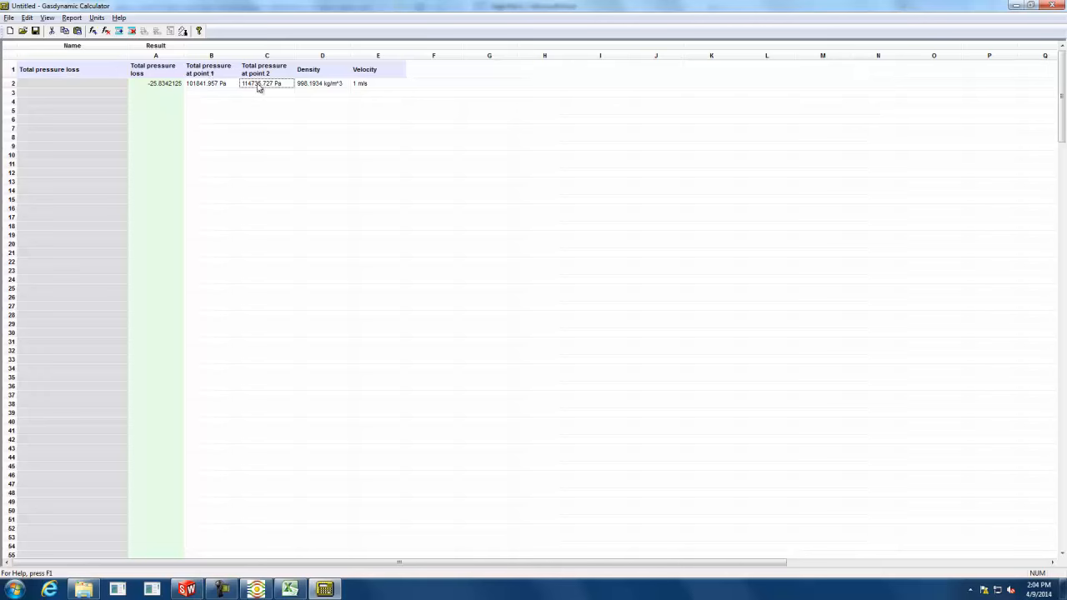
# Swap the two pressures so point 1 holds 114735.727 Pa and point 2 holds 101841.957 Pa.
pyautogui.click(220, 86)
pyautogui.click(250, 86)
pyautogui.click(214, 84)
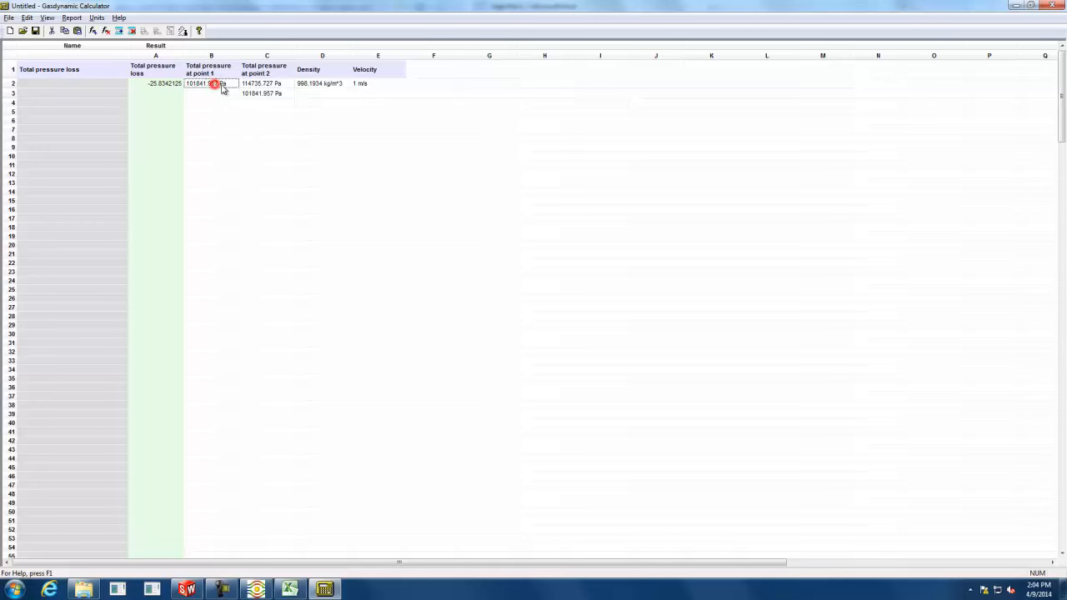
pyautogui.click(250, 91)
pyautogui.click(253, 85)
pyautogui.click(261, 92)
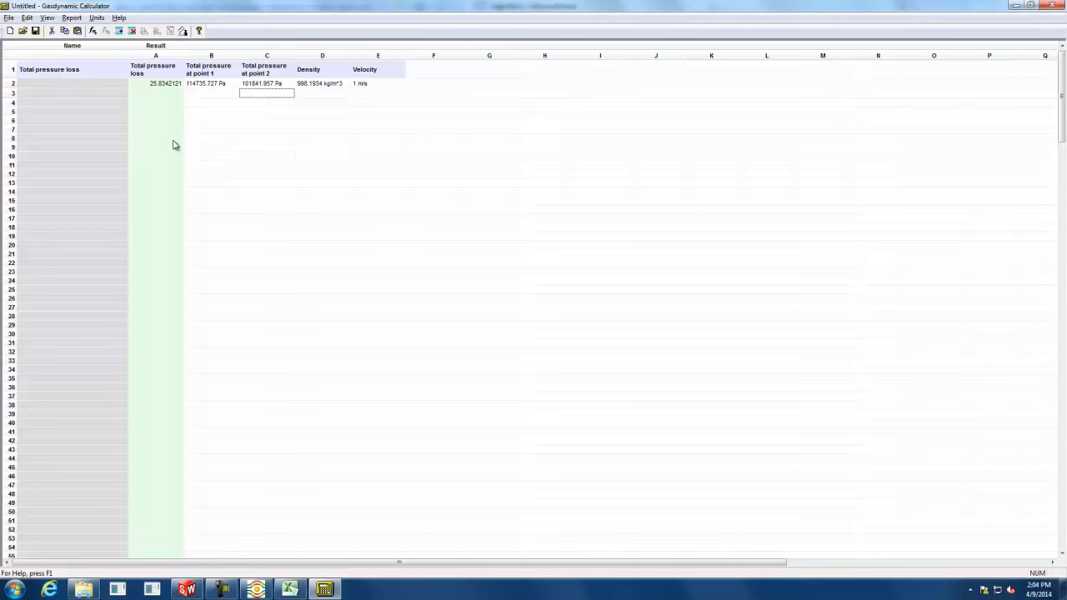
# Save the calculation as "ball valve" in Downloads, replacing the existing file, and close the calculator and the Excel goal workbook.
pyautogui.click(35, 30)
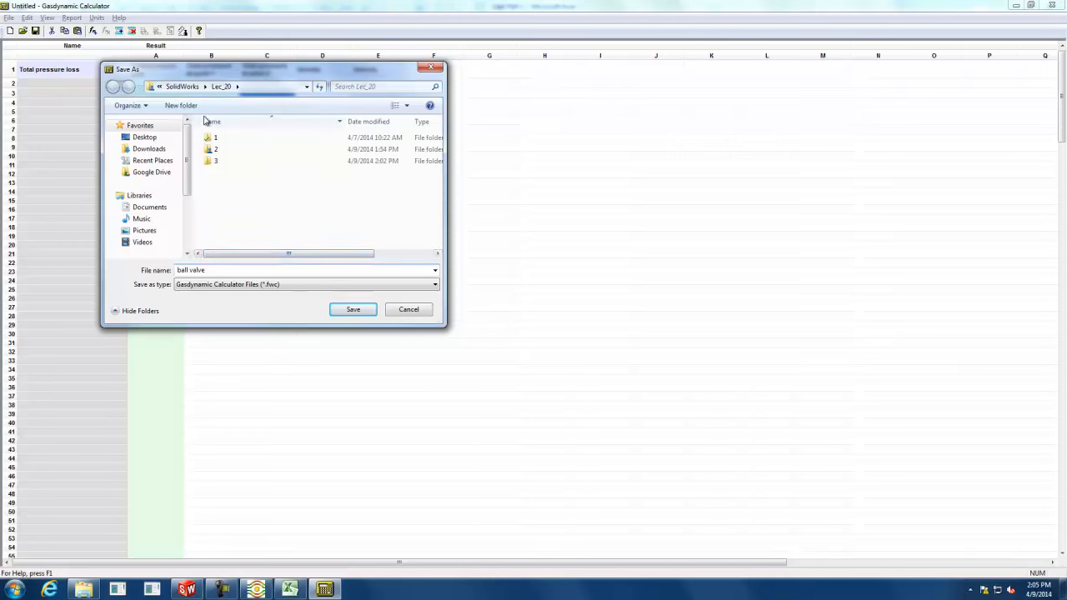
pyautogui.click(149, 148)
pyautogui.click(352, 309)
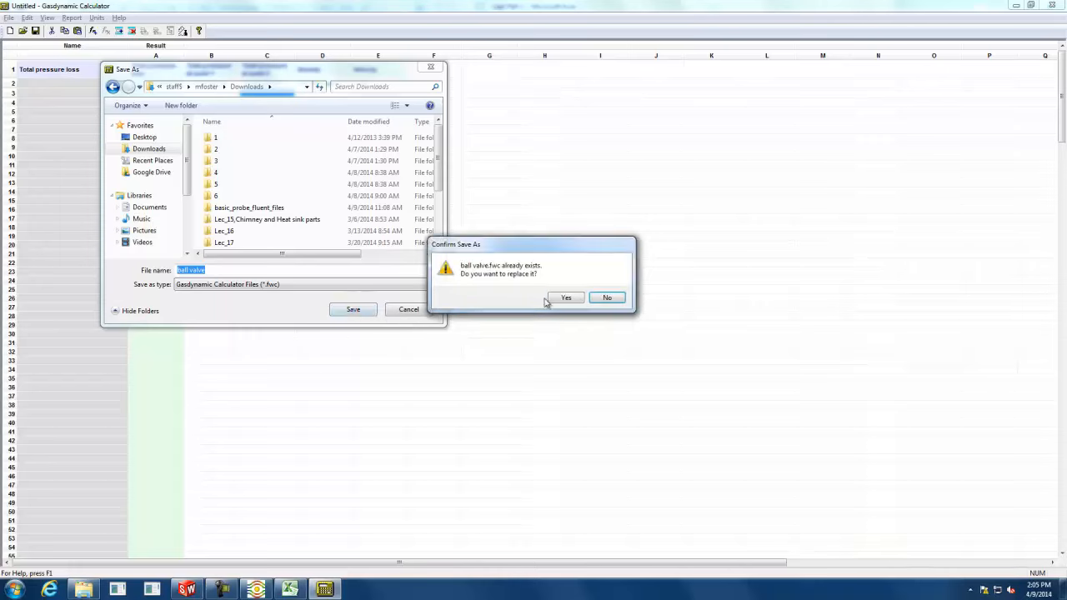
pyautogui.click(565, 297)
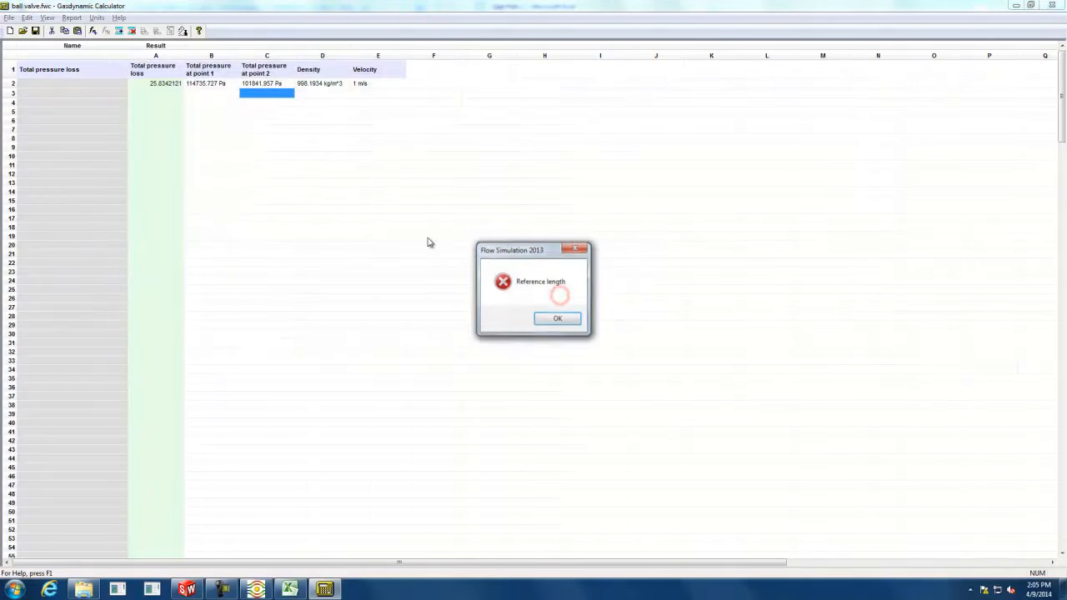
pyautogui.click(556, 321)
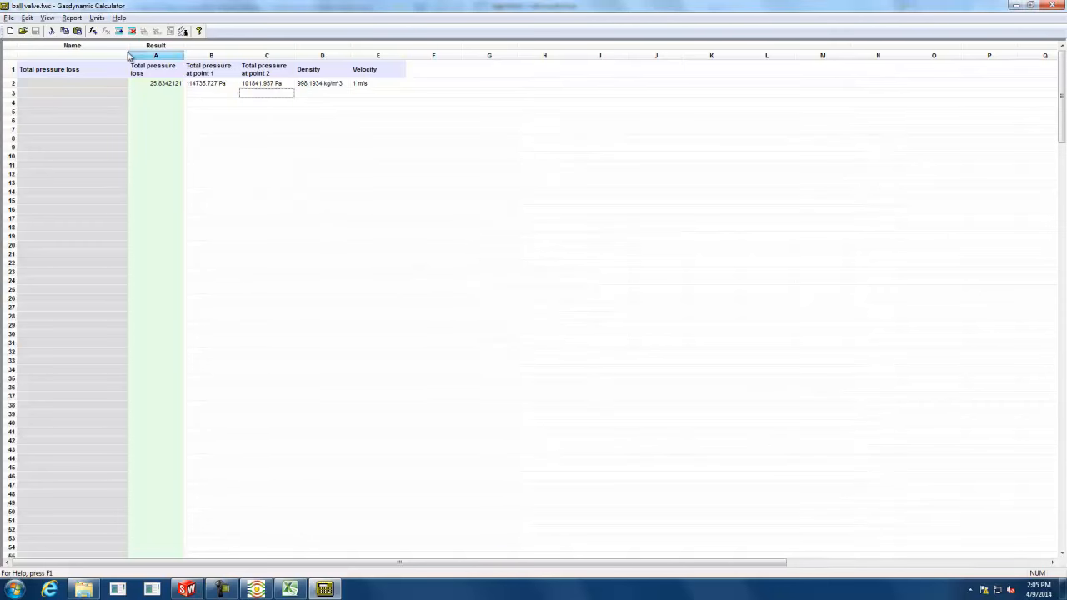
pyautogui.click(1061, 7)
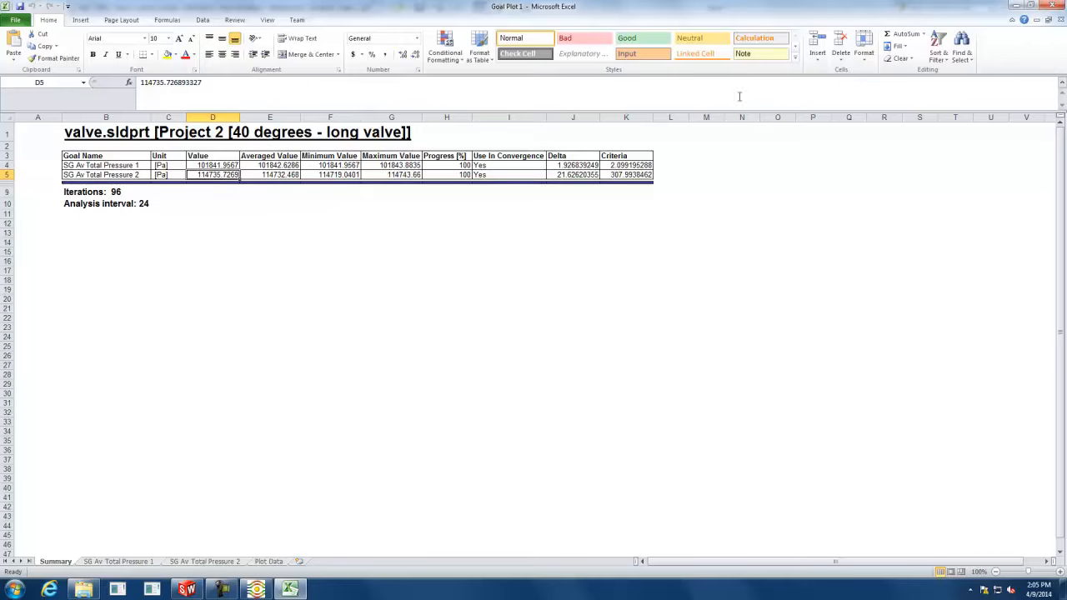
pyautogui.click(1052, 7)
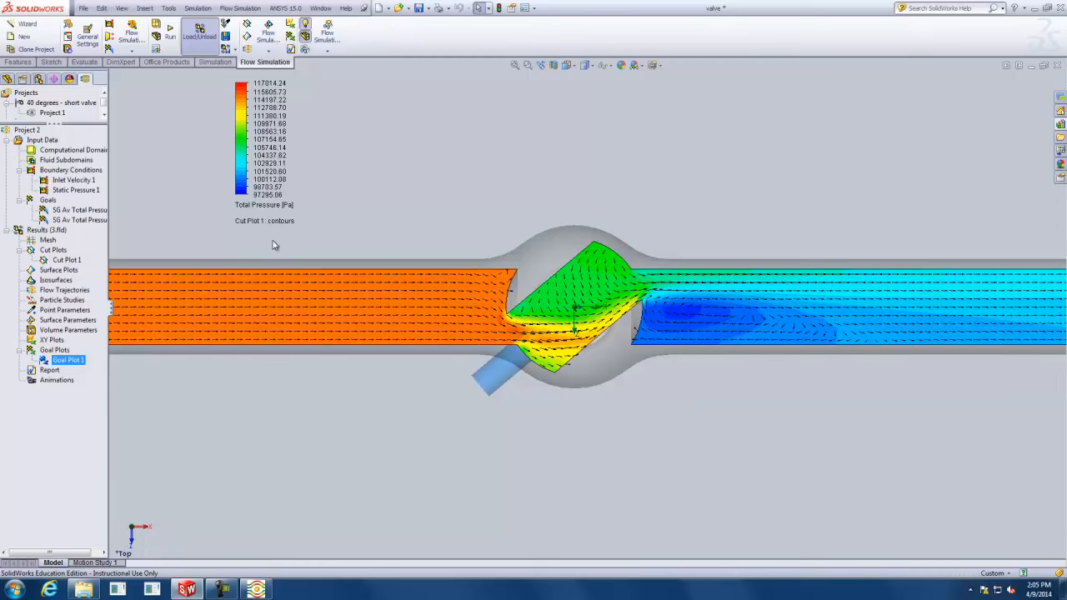
# Clone the project as Project 3 for only the 00 degrees - long valve configuration, resetting the computational domain and mesh settings.
pyautogui.click(33, 49)
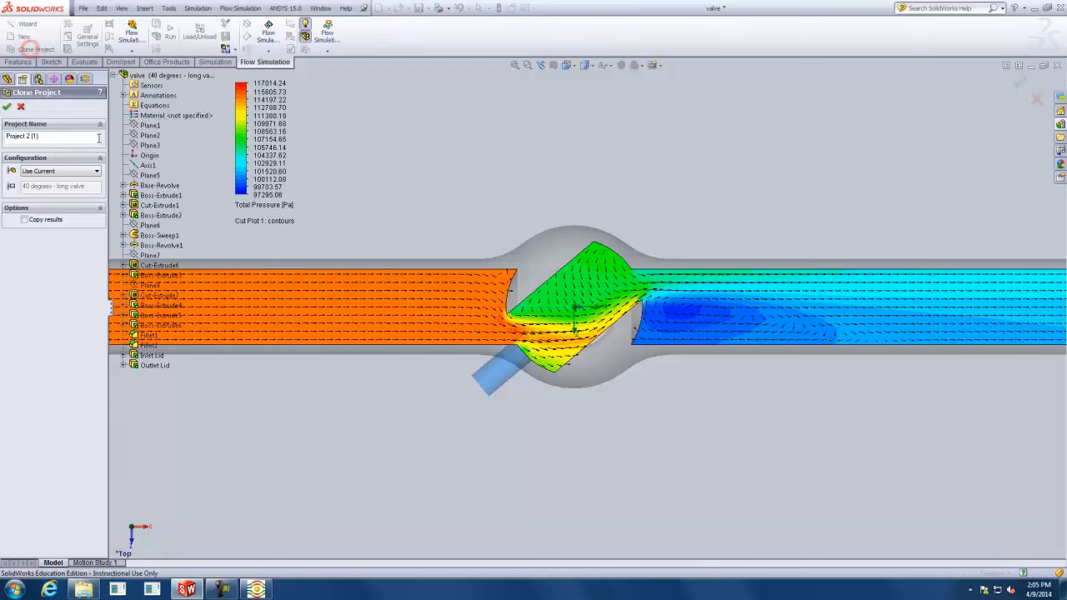
pyautogui.moveTo(48, 137); pyautogui.dragTo(28, 139)
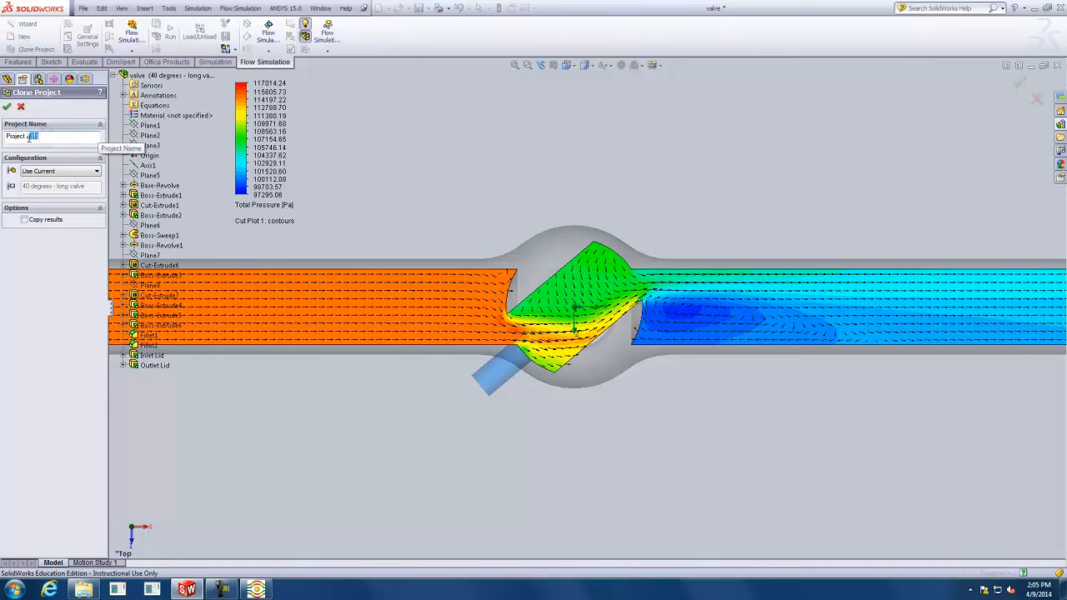
pyautogui.write('3')
pyautogui.click(80, 172)
pyautogui.click(73, 190)
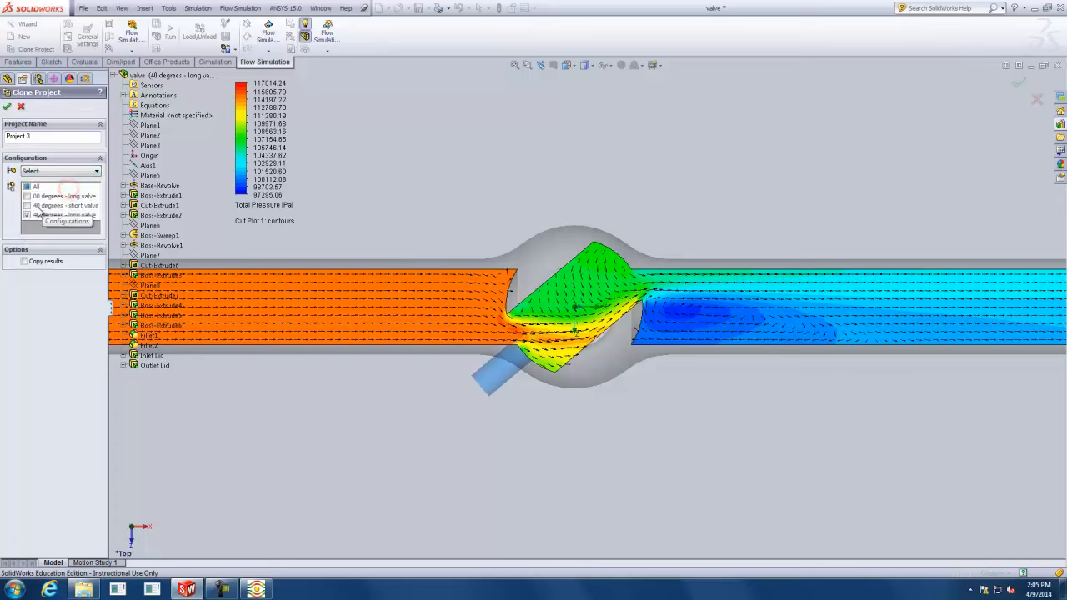
pyautogui.click(27, 196)
pyautogui.click(27, 216)
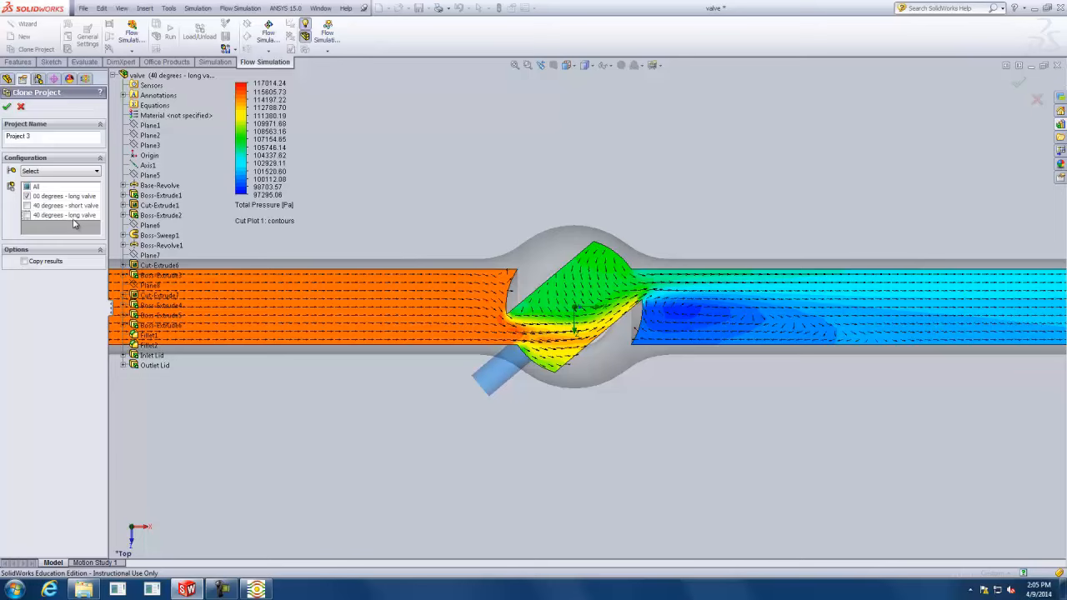
pyautogui.click(7, 107)
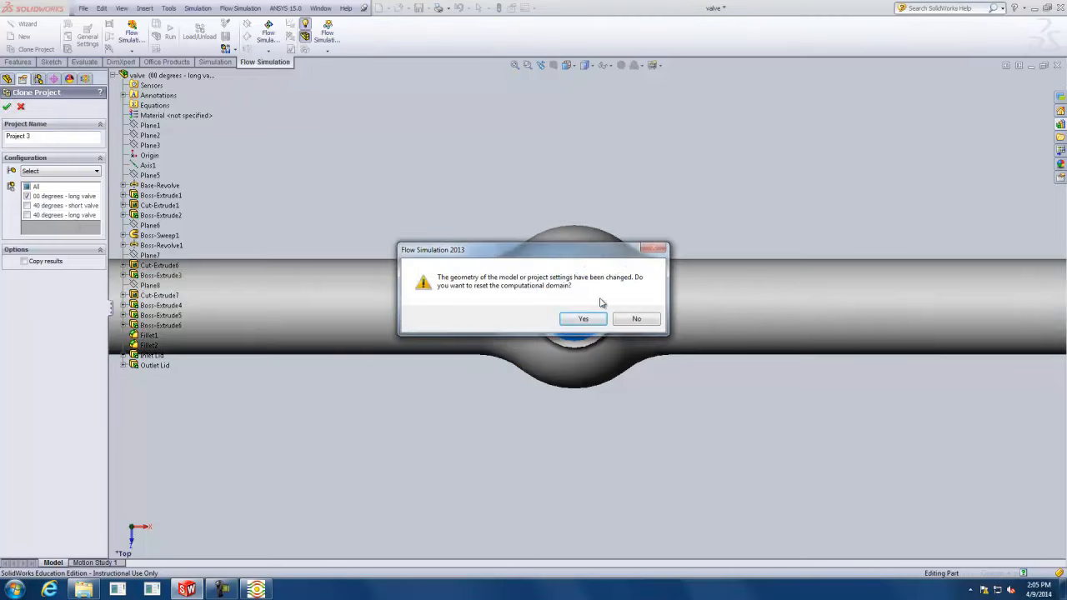
pyautogui.click(585, 321)
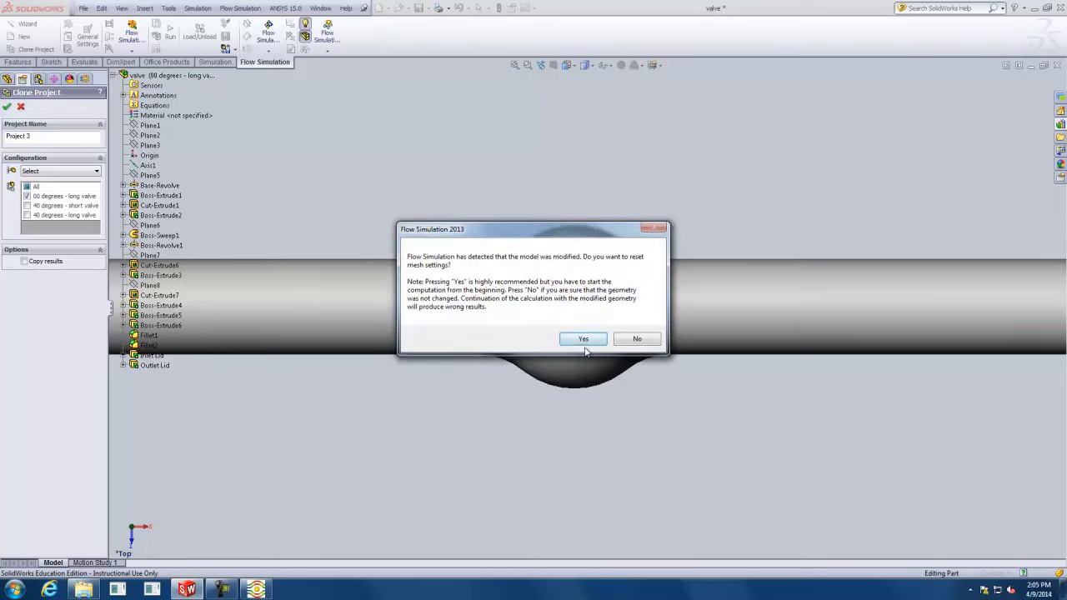
pyautogui.click(583, 340)
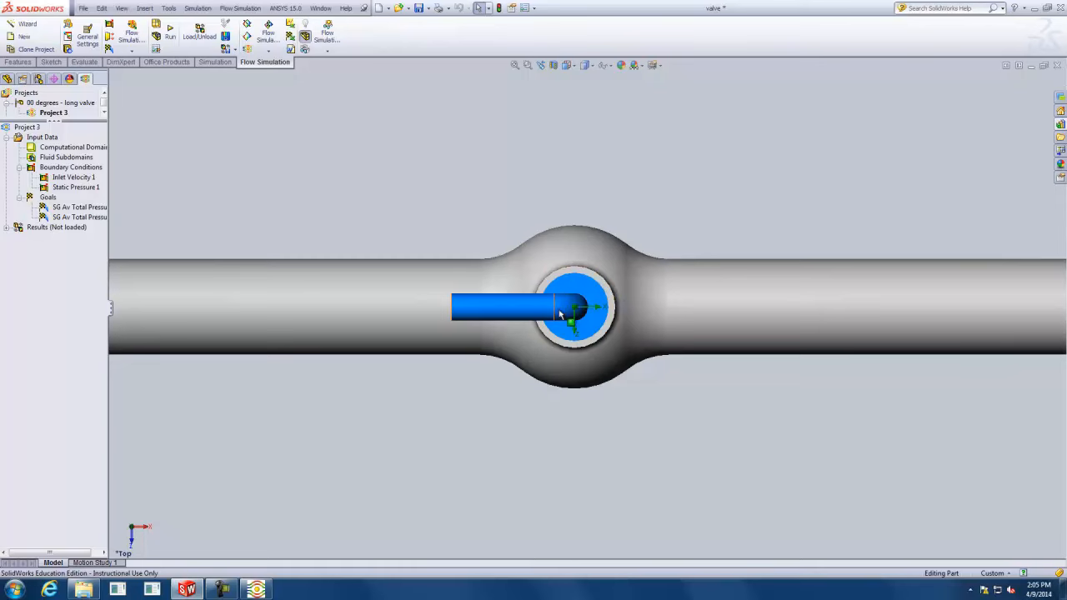
# Inspect the valve with its handle aligned to the pipe and run a new calculation of Project 3 using 4 CPUs.
pyautogui.moveTo(640, 314); pyautogui.dragTo(637, 132, button='middle')
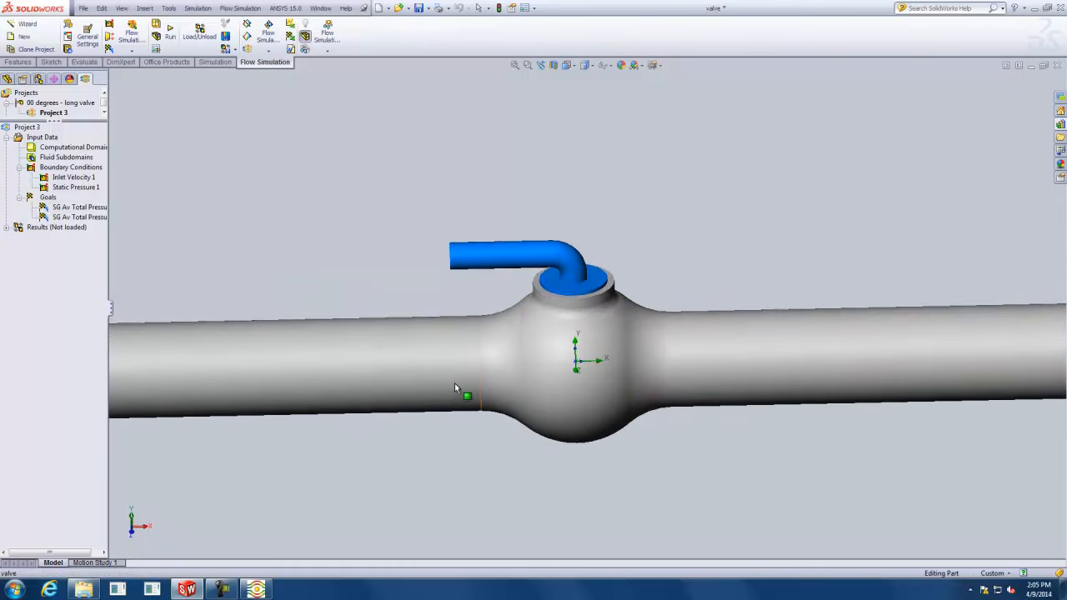
pyautogui.moveTo(573, 338); pyautogui.dragTo(548, 423, button='middle')
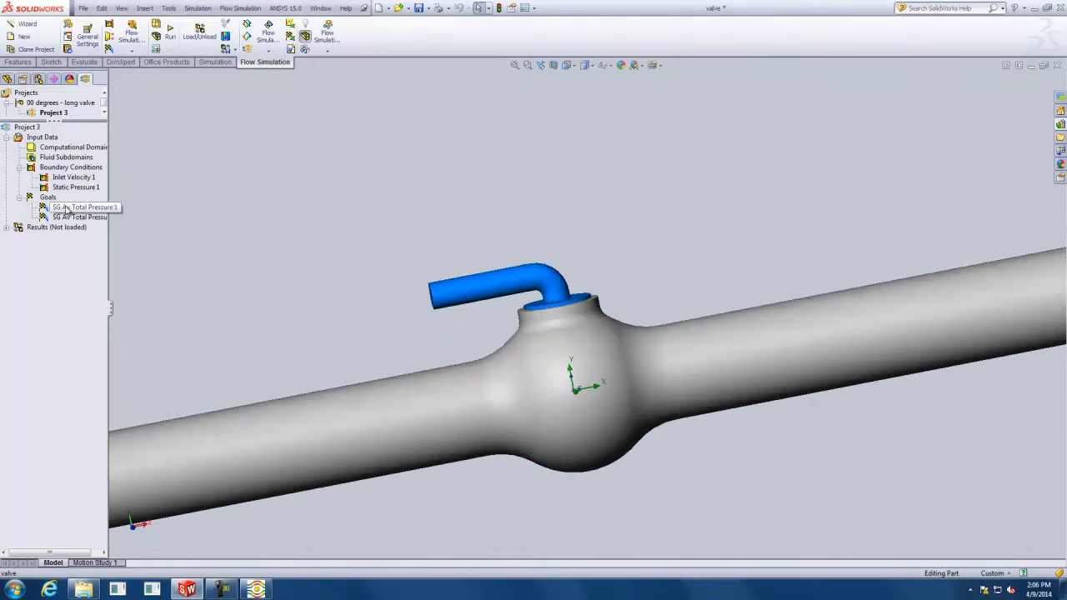
pyautogui.click(170, 32)
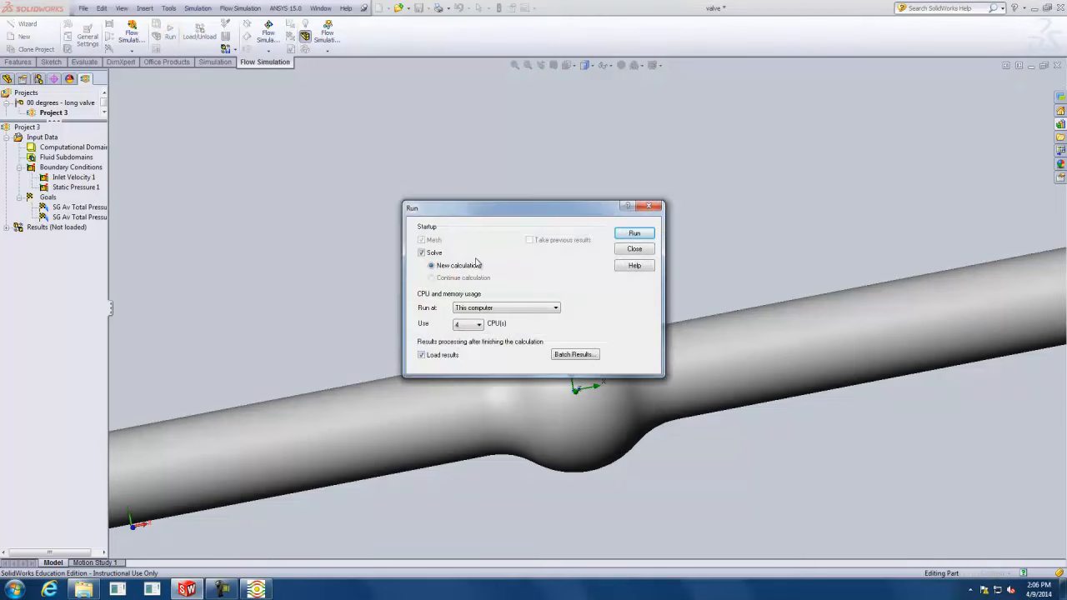
pyautogui.click(639, 233)
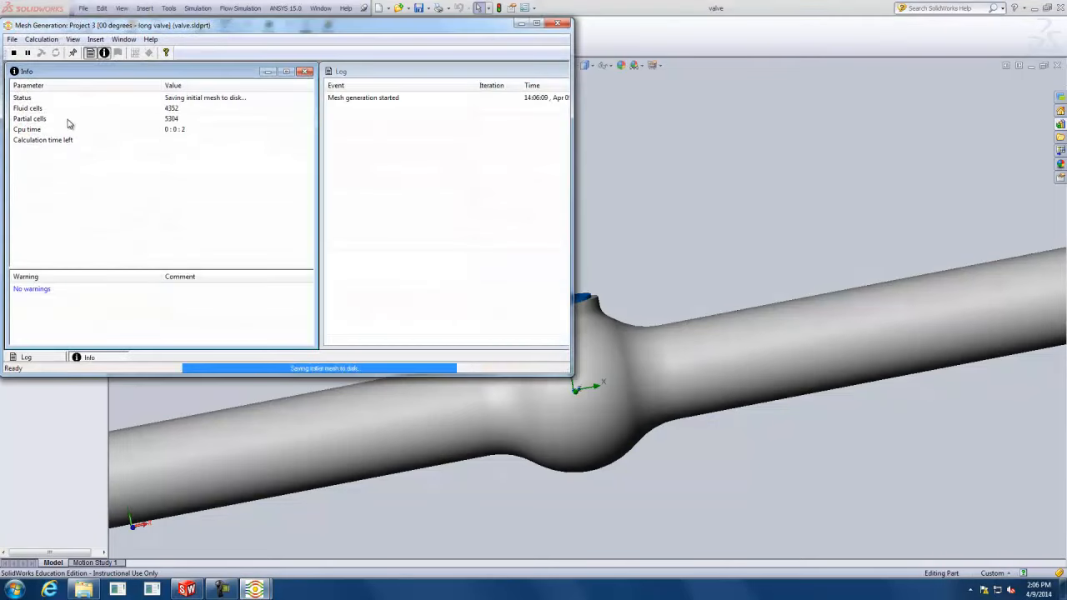
# Stop the running Project 3 calculation and close the solver without waiting for it to complete.
pyautogui.click(13, 52)
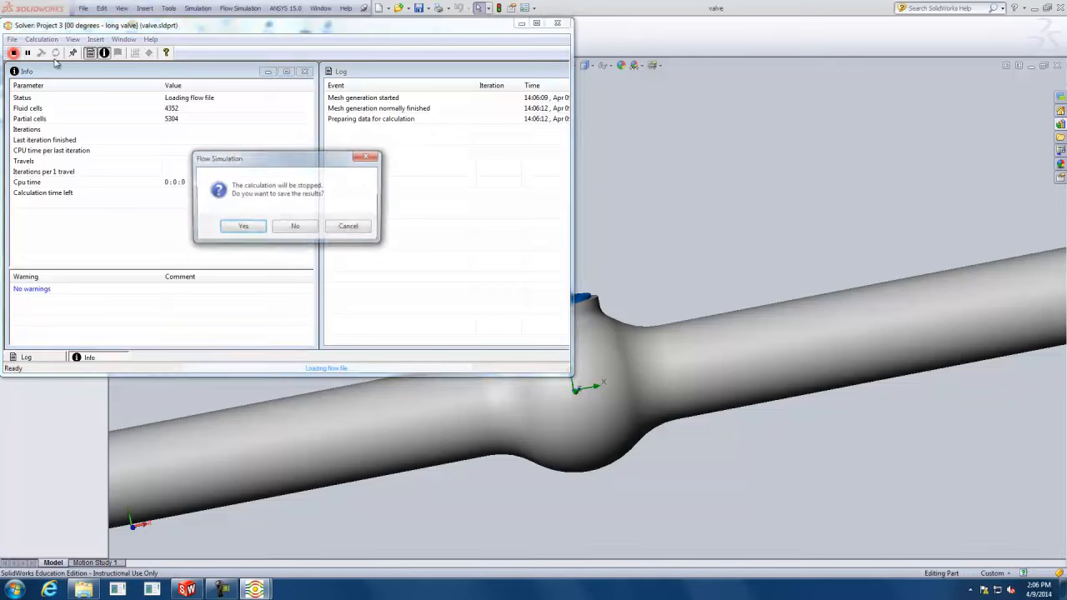
pyautogui.click(298, 228)
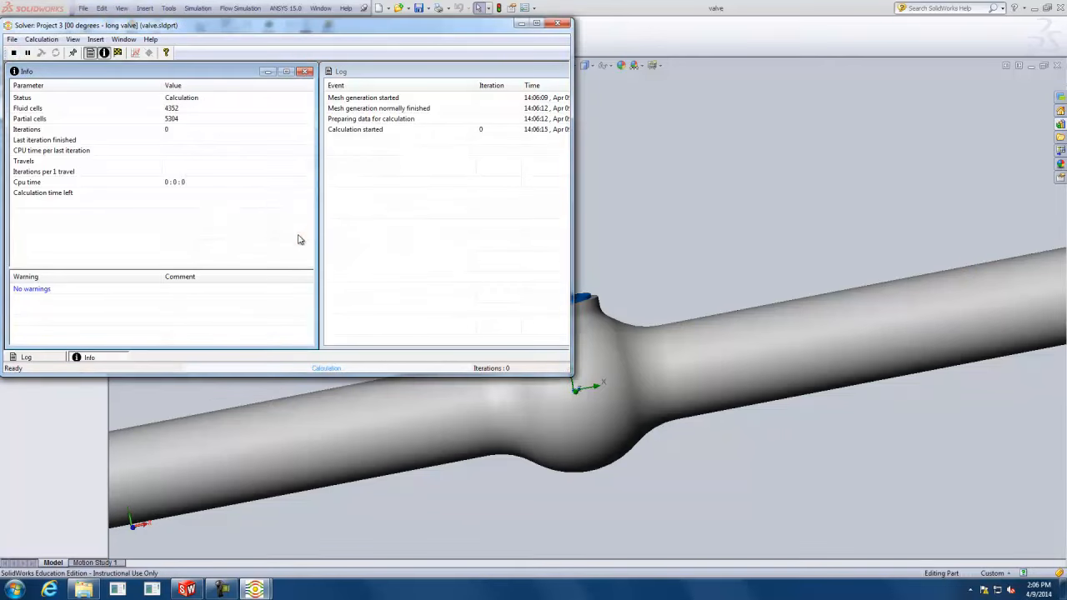
pyautogui.click(563, 25)
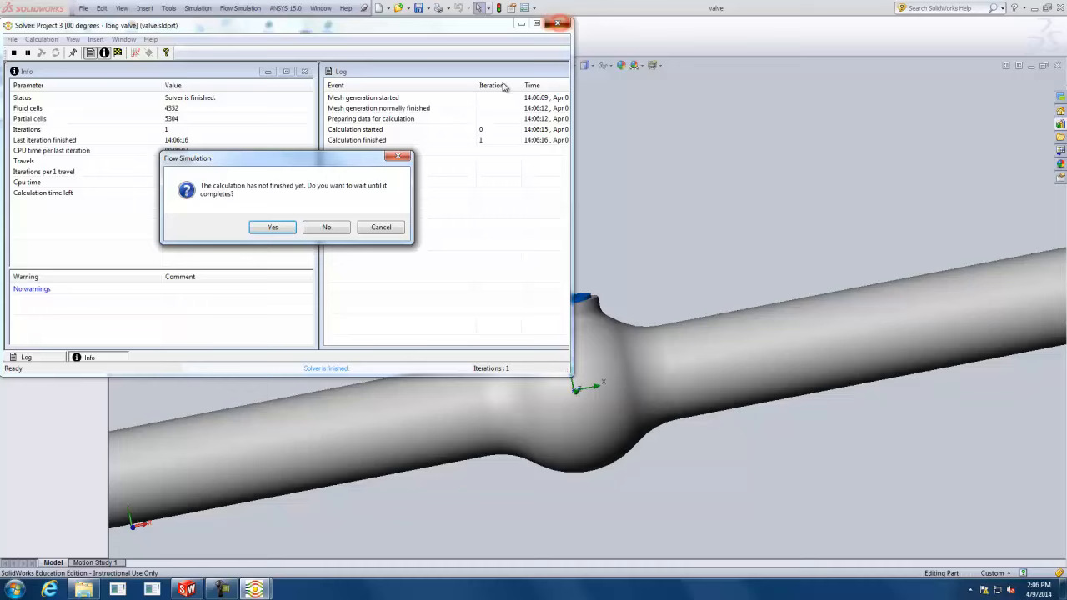
pyautogui.click(324, 229)
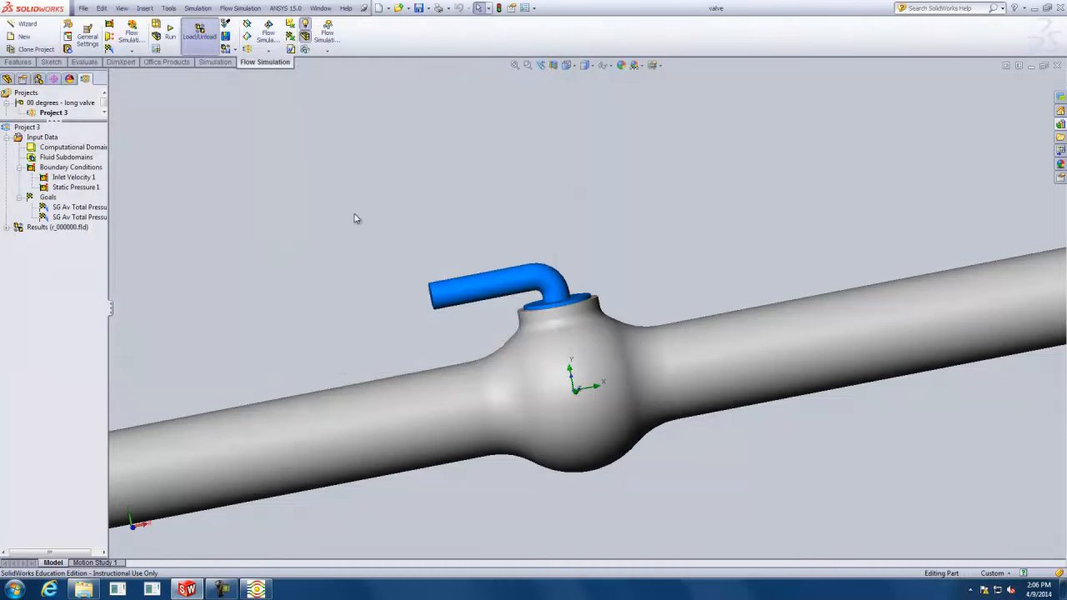
# Set the initial mesh of Project 3 to level 3 with automatic settings and run a new calculation using 4 CPUs.
pyautogui.rightClick(46, 138)
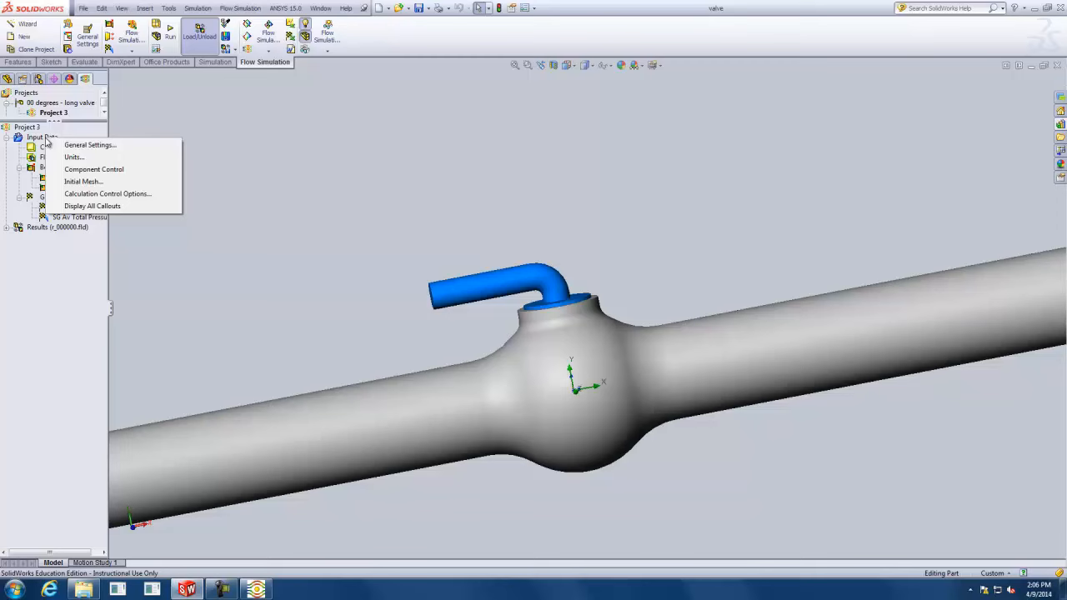
pyautogui.click(84, 181)
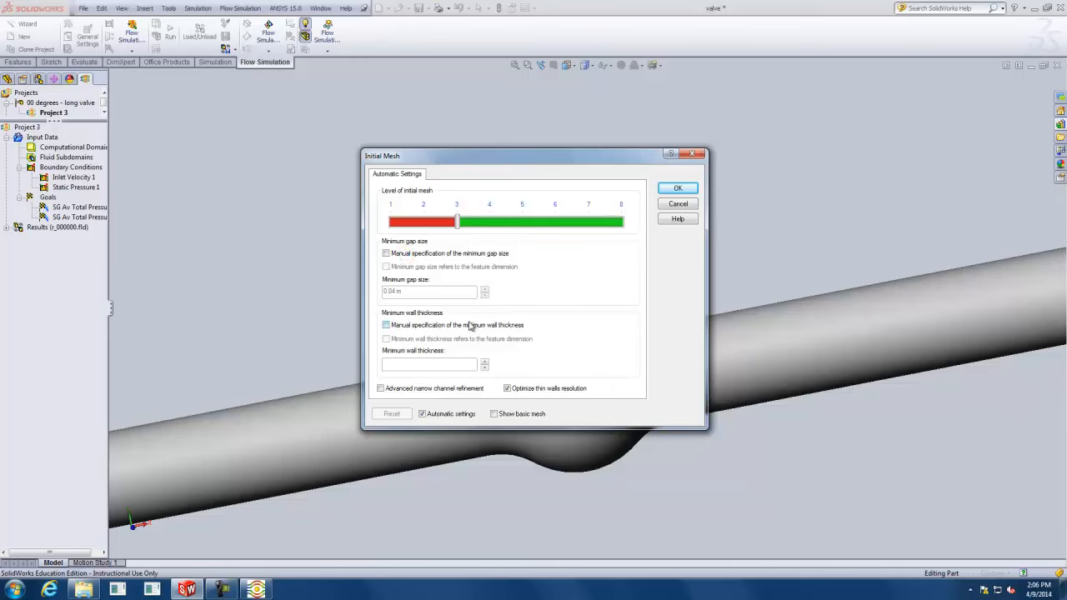
pyautogui.click(668, 186)
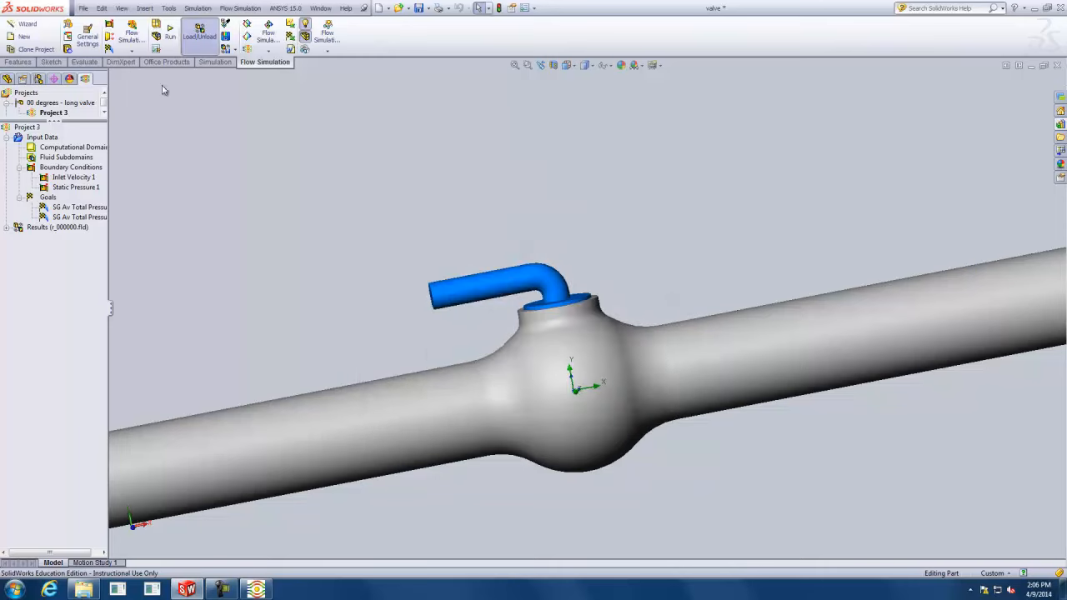
pyautogui.click(175, 42)
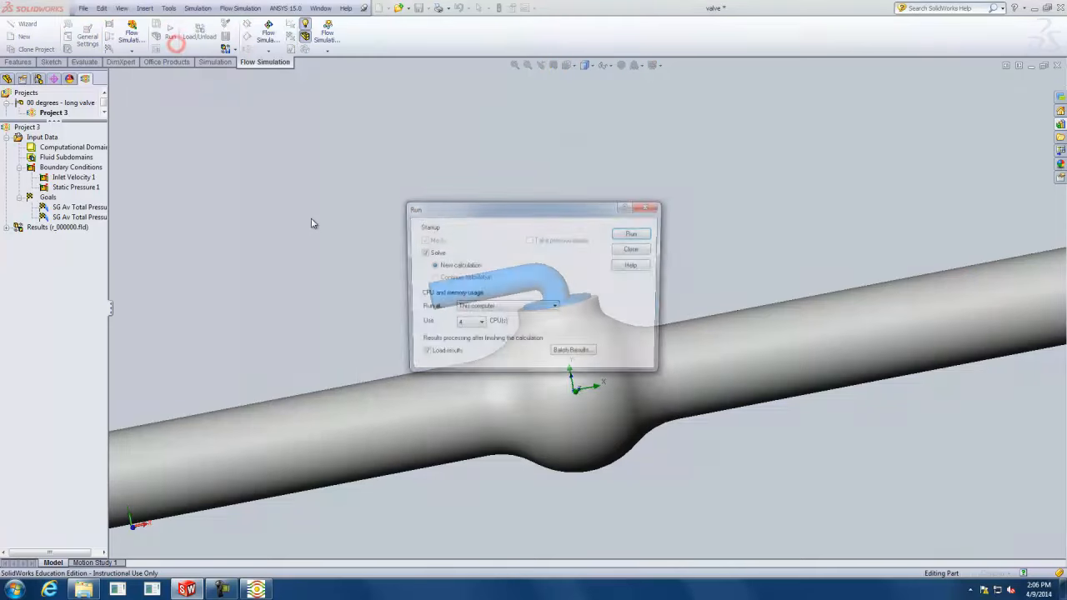
pyautogui.click(632, 234)
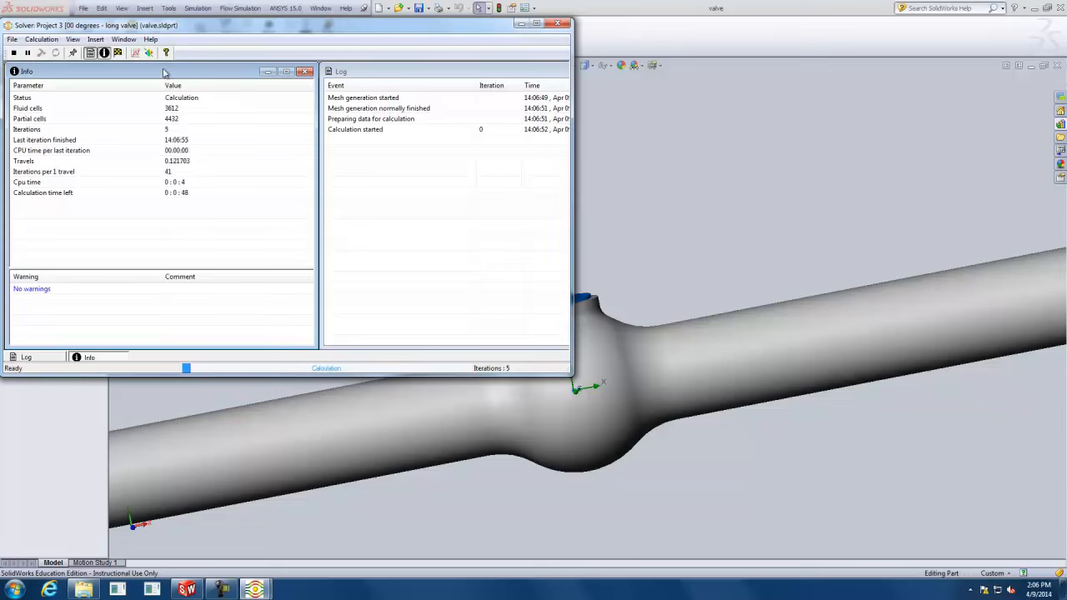
# Preview the pressure contours on Plane2 during the calculation and close the solver once it finishes.
pyautogui.click(149, 53)
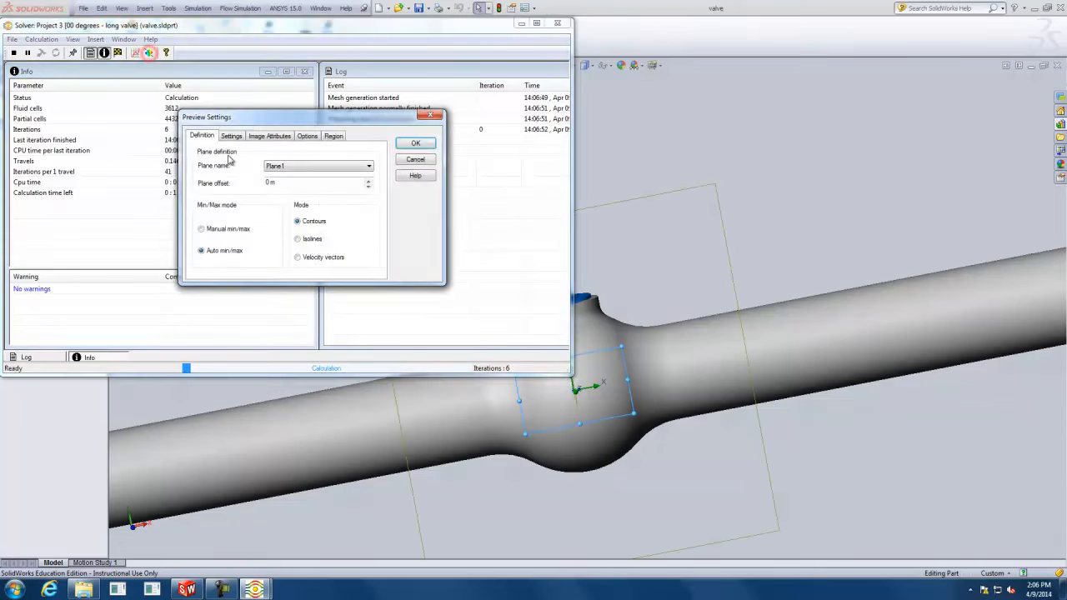
pyautogui.click(357, 166)
pyautogui.click(349, 183)
pyautogui.click(416, 143)
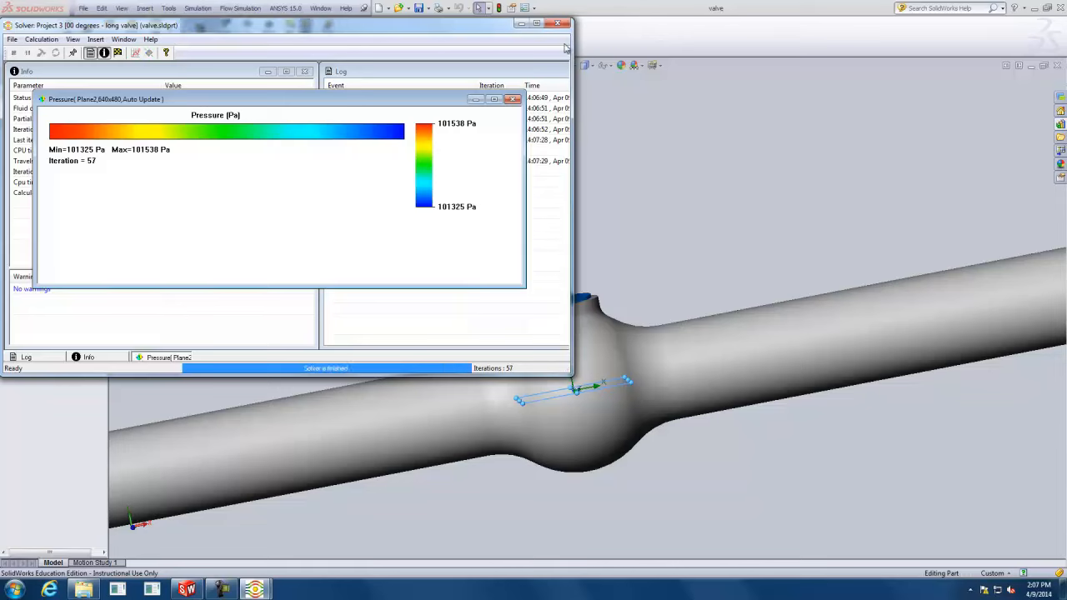
pyautogui.click(557, 23)
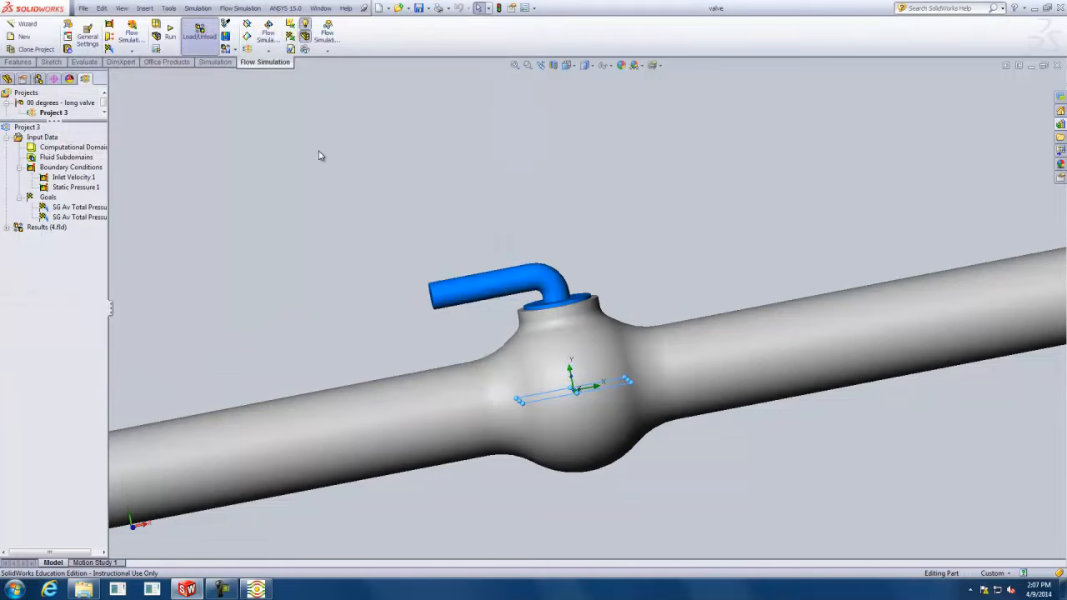
# Edit Goal Plot 1 in the Project 3 results and export both total pressure goals to Excel.
pyautogui.click(6, 227)
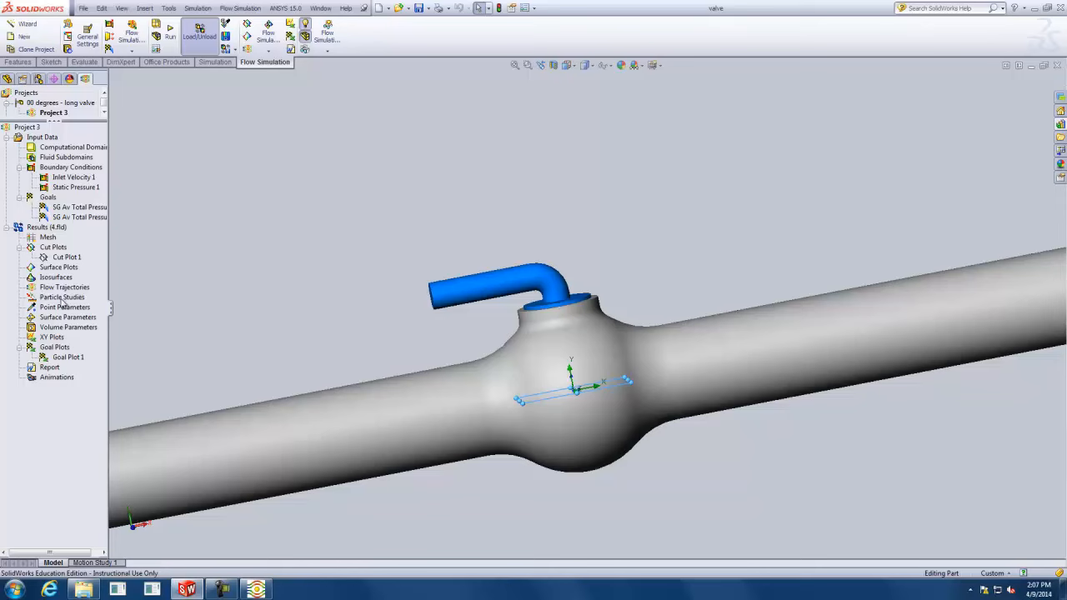
pyautogui.click(65, 356)
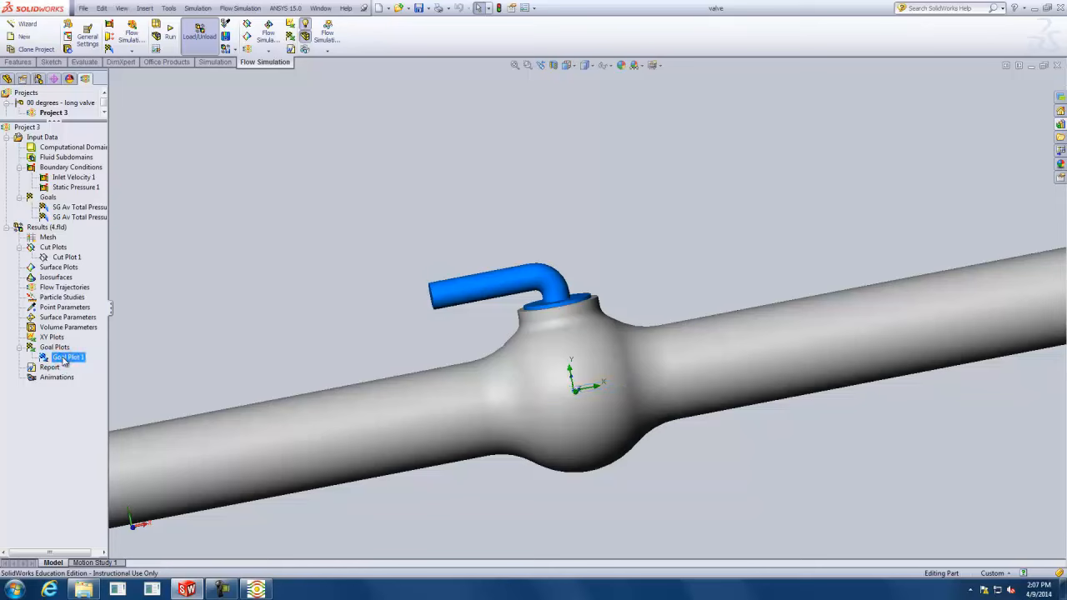
pyautogui.rightClick(64, 357)
pyautogui.click(90, 365)
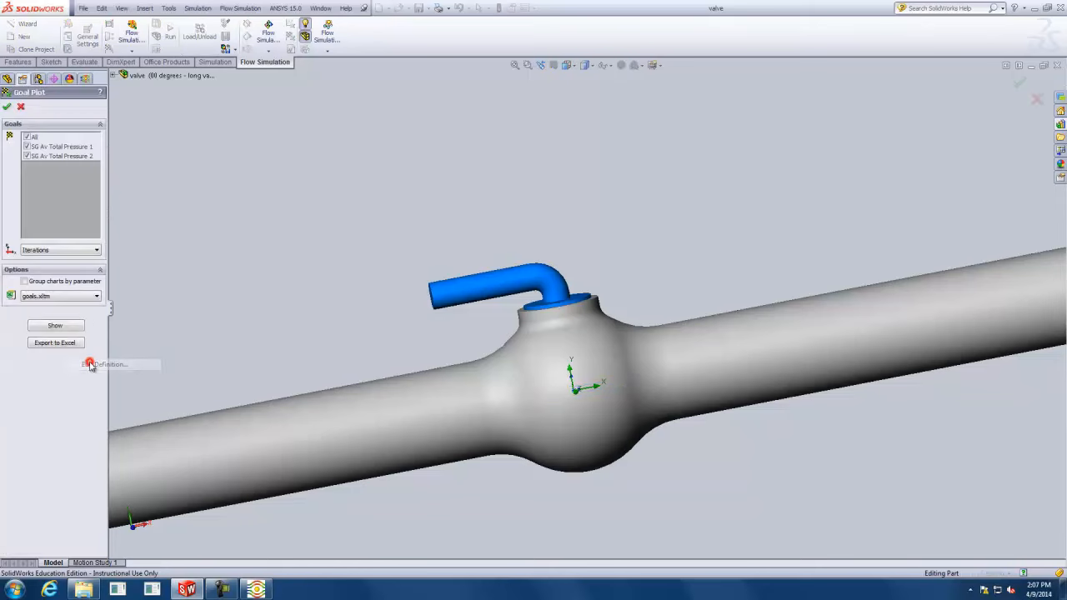
pyautogui.click(60, 345)
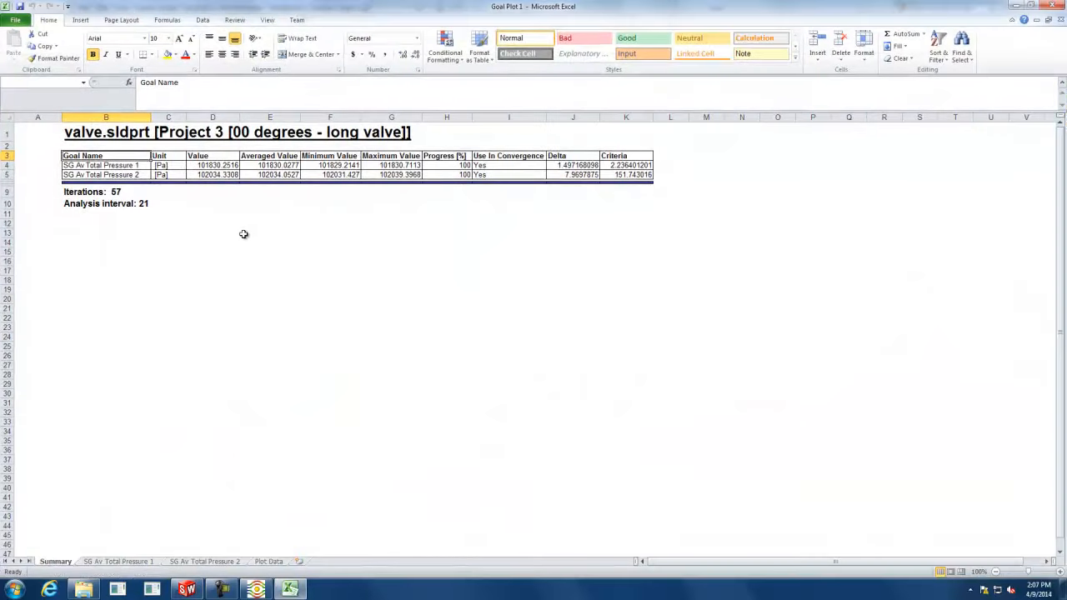
# Check the values of both total pressure goals in Excel, and accept the goal plot definition back in SolidWorks.
pyautogui.click(218, 175)
pyautogui.click(222, 165)
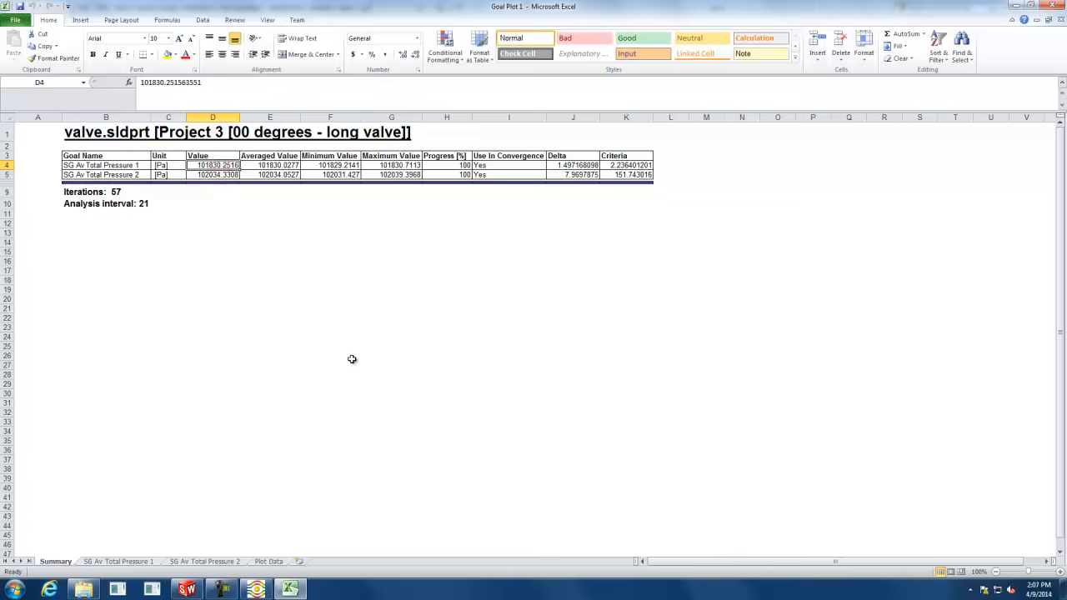
pyautogui.hotkey('alt', 'Tab')
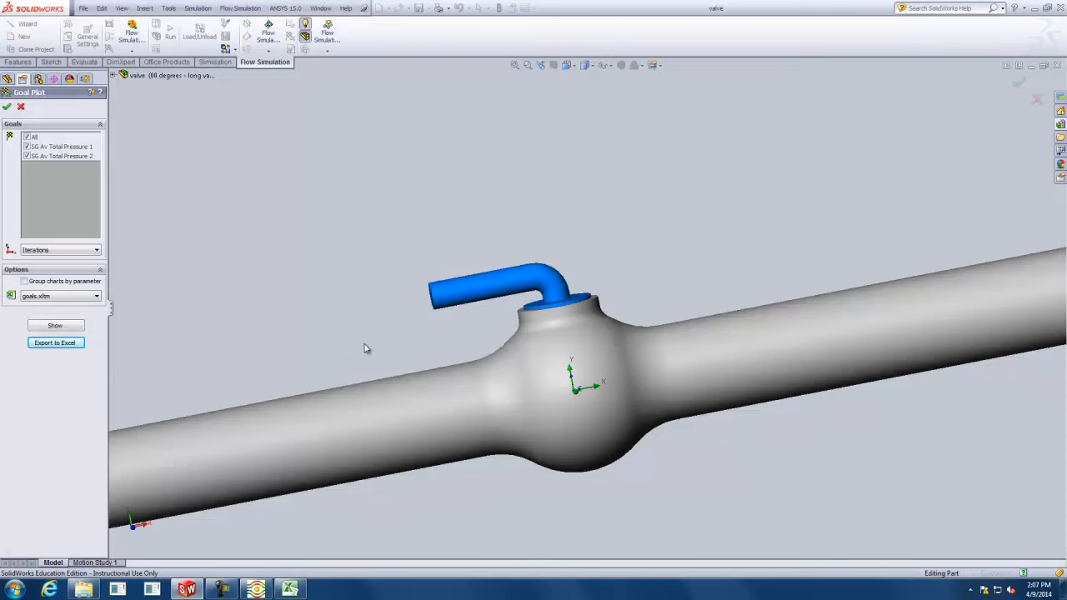
pyautogui.click(8, 107)
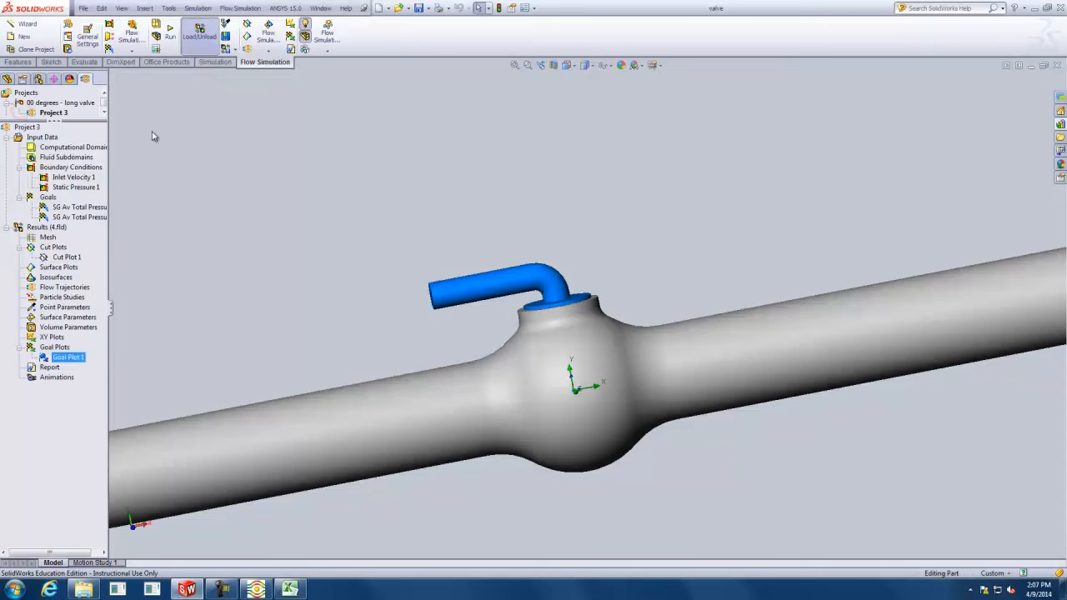
# Open the Flow Simulation gasdynamic calculator.
pyautogui.click(240, 9)
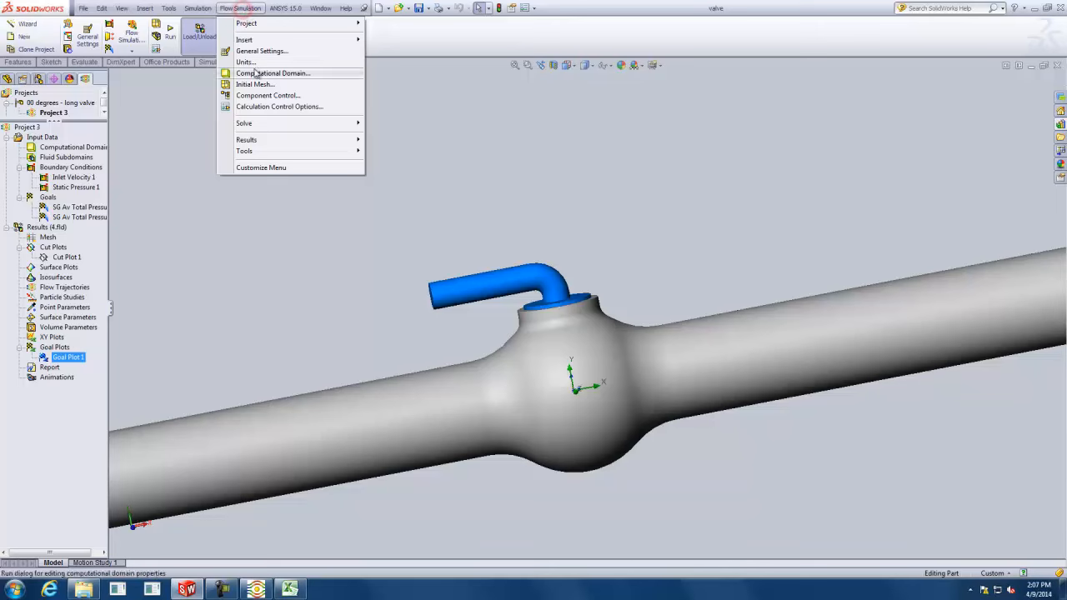
pyautogui.moveTo(264, 152)
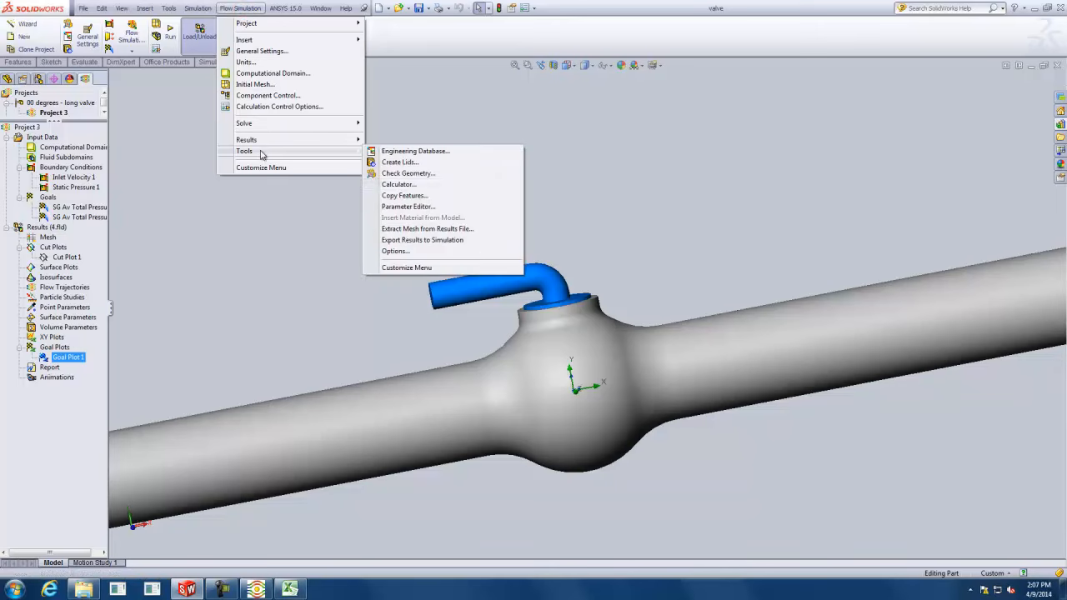
pyautogui.click(409, 184)
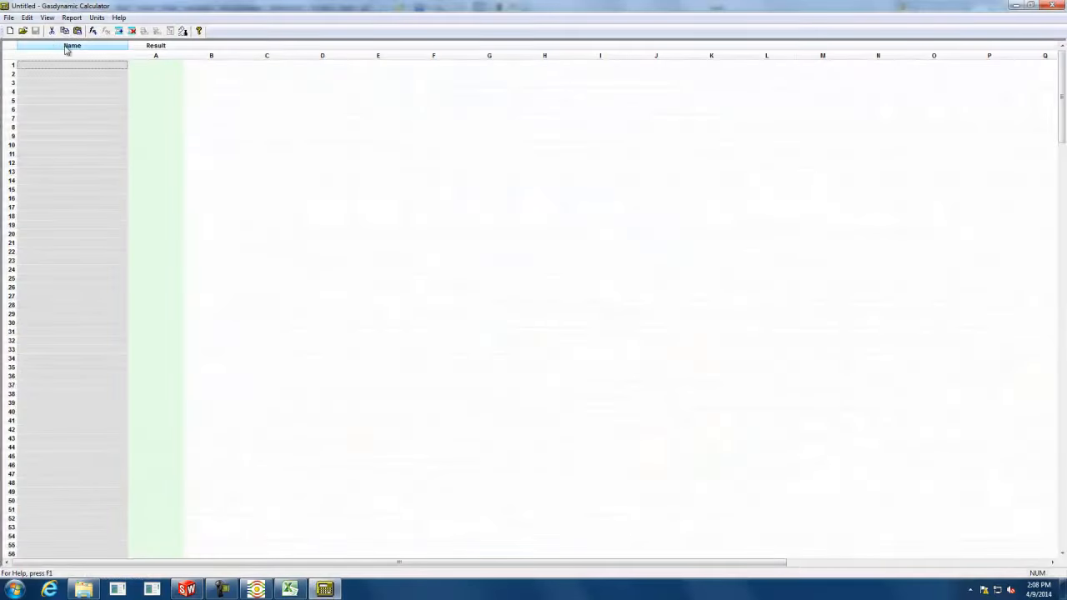
# Try to reopen the recently used calculation ball valve.fwc.
pyautogui.click(9, 18)
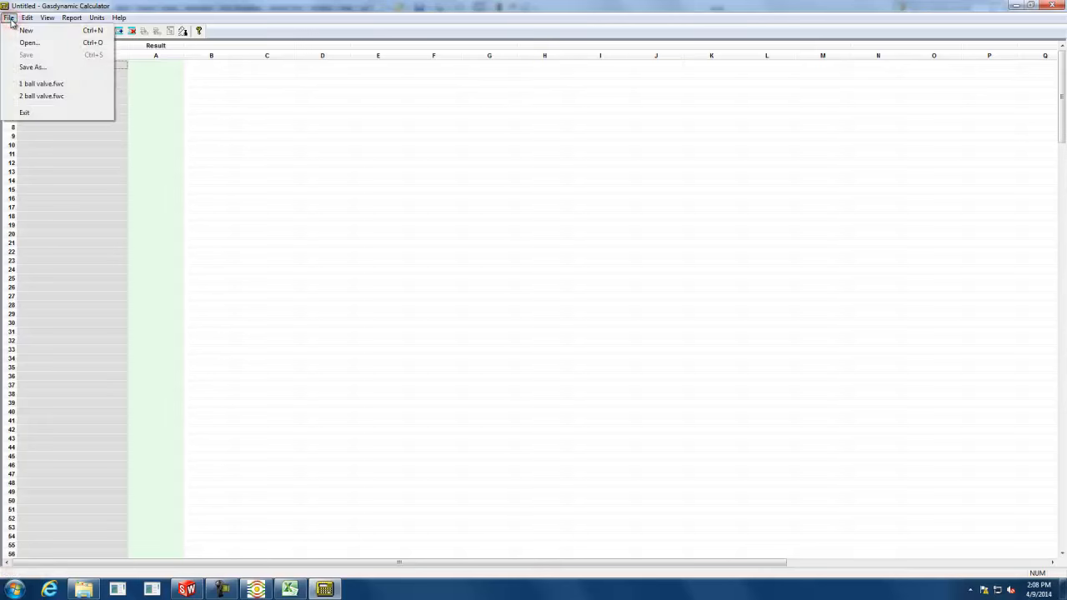
pyautogui.moveTo(26, 17)
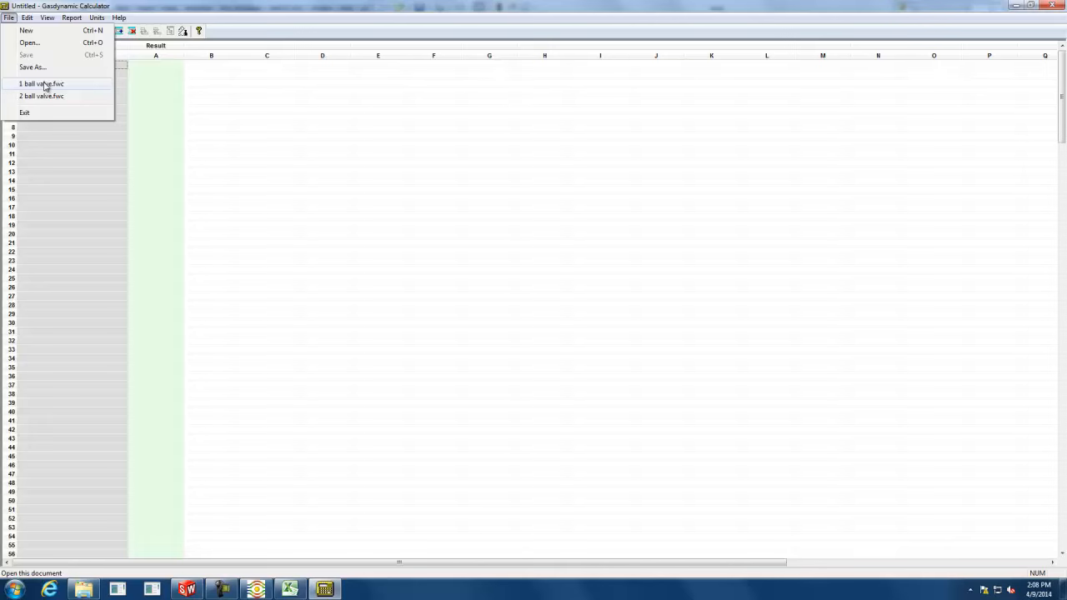
pyautogui.click(45, 84)
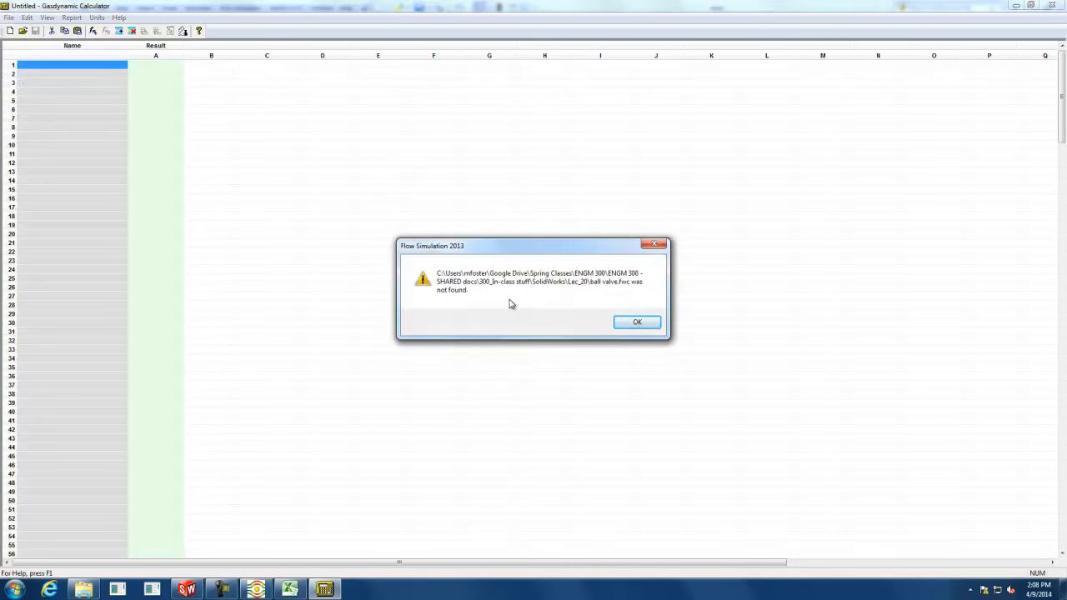
pyautogui.click(638, 323)
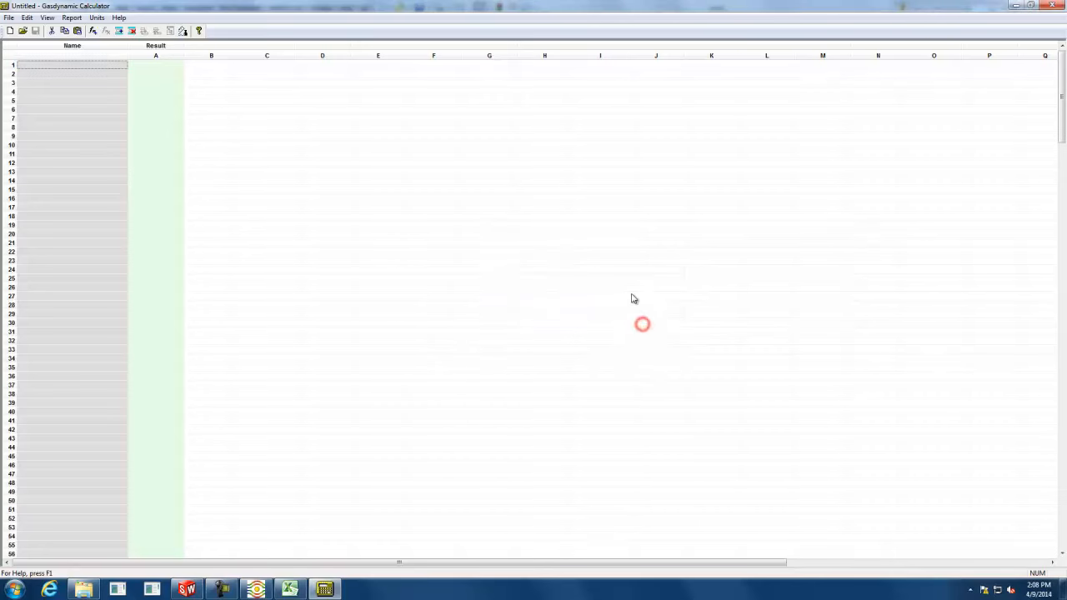
# Open the saved calculation ball valve.fwc from the Downloads folder.
pyautogui.click(22, 32)
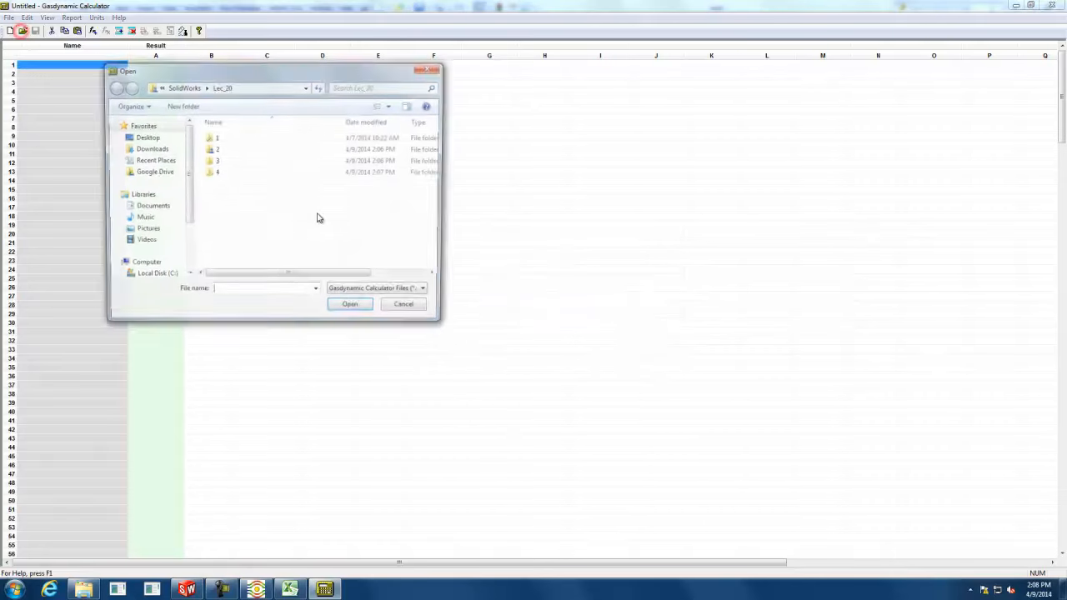
pyautogui.click(154, 149)
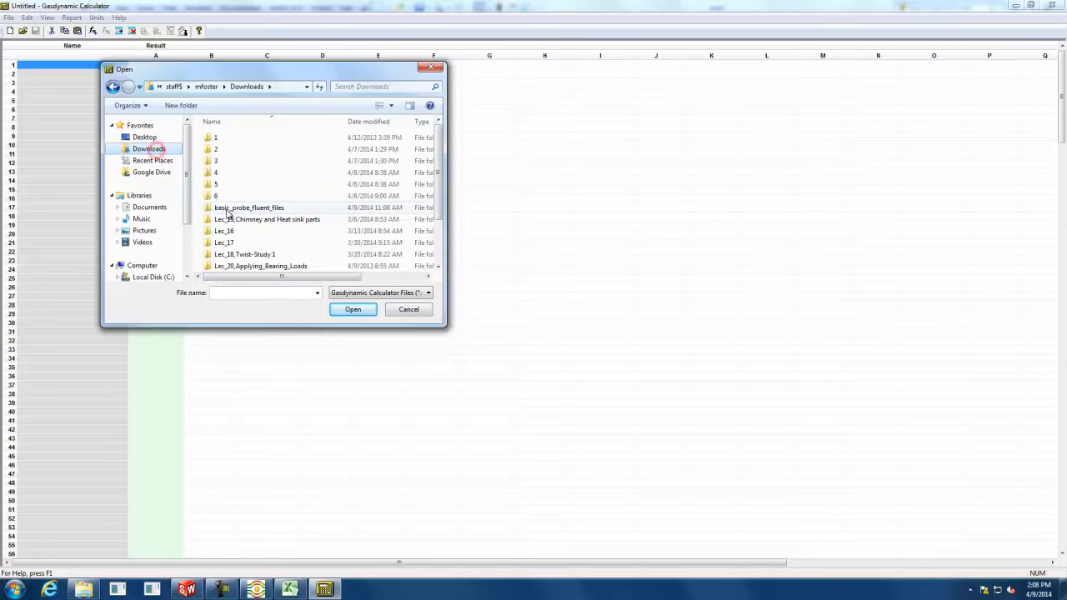
pyautogui.moveTo(440, 154); pyautogui.dragTo(436, 219)
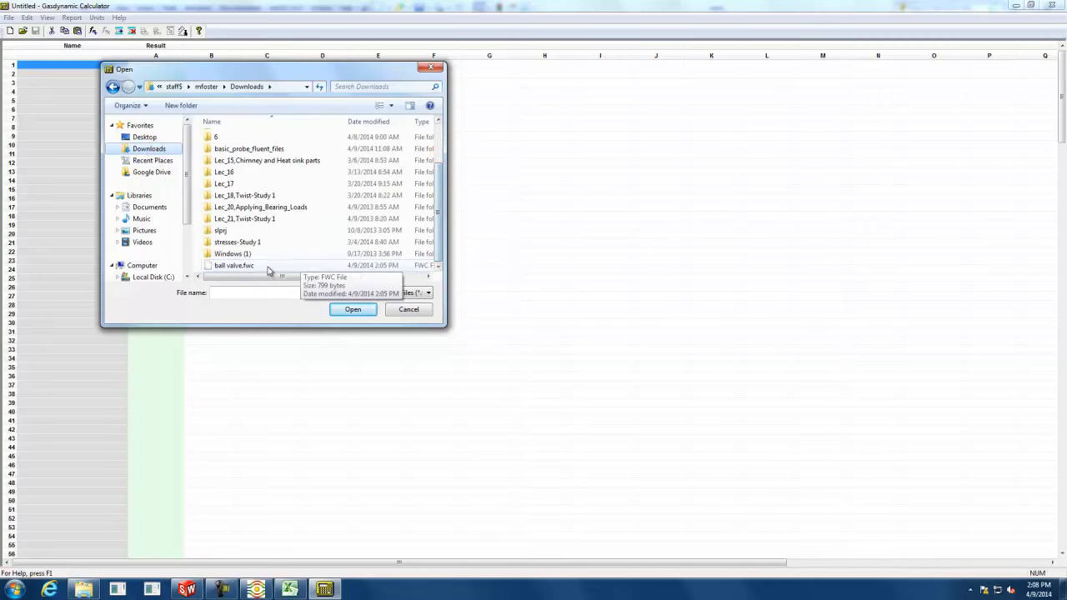
pyautogui.click(242, 266)
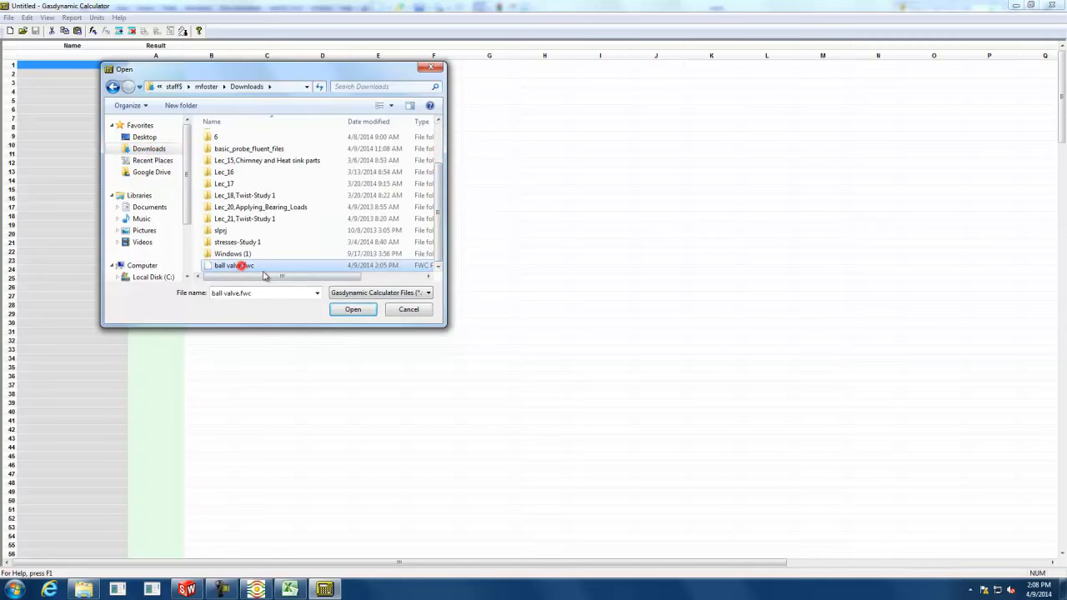
pyautogui.click(354, 310)
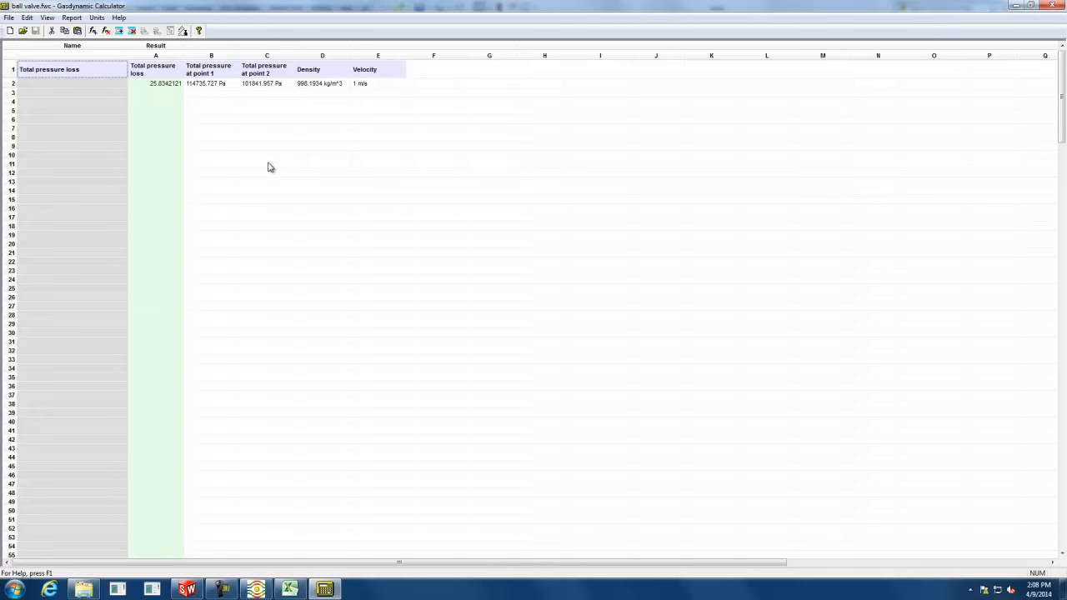
# Copy the values of both total pressure goals from the Excel goal plot into the Gasdynamic Calculator, starting at cell B4.
pyautogui.hotkey('alt', 'Tab')
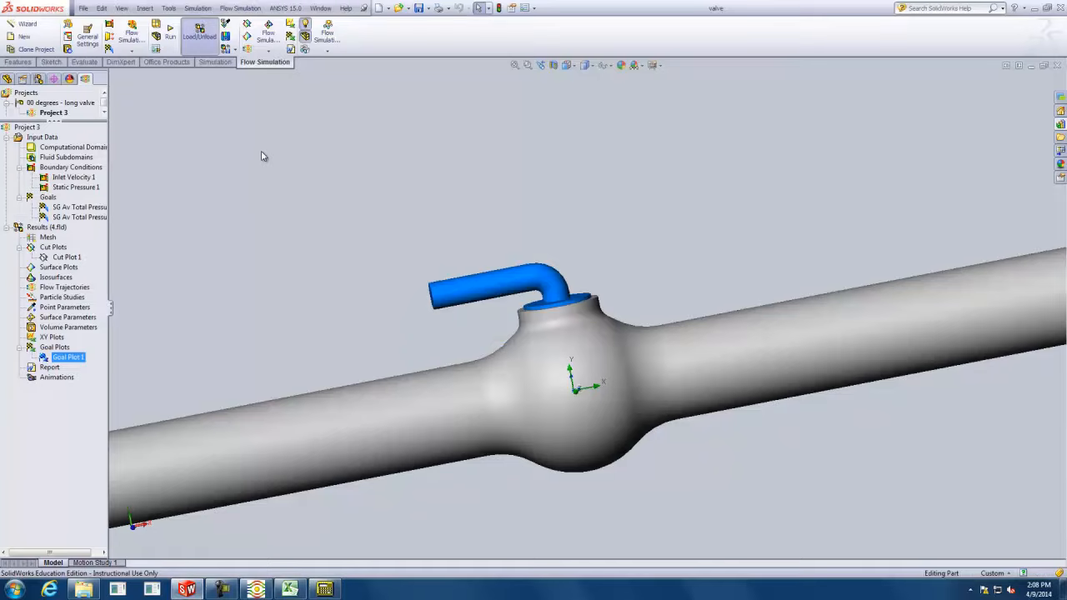
pyautogui.hotkey('alt', 'Tab')
pyautogui.hotkey('alt', 'Tab')
pyautogui.press('Tab')
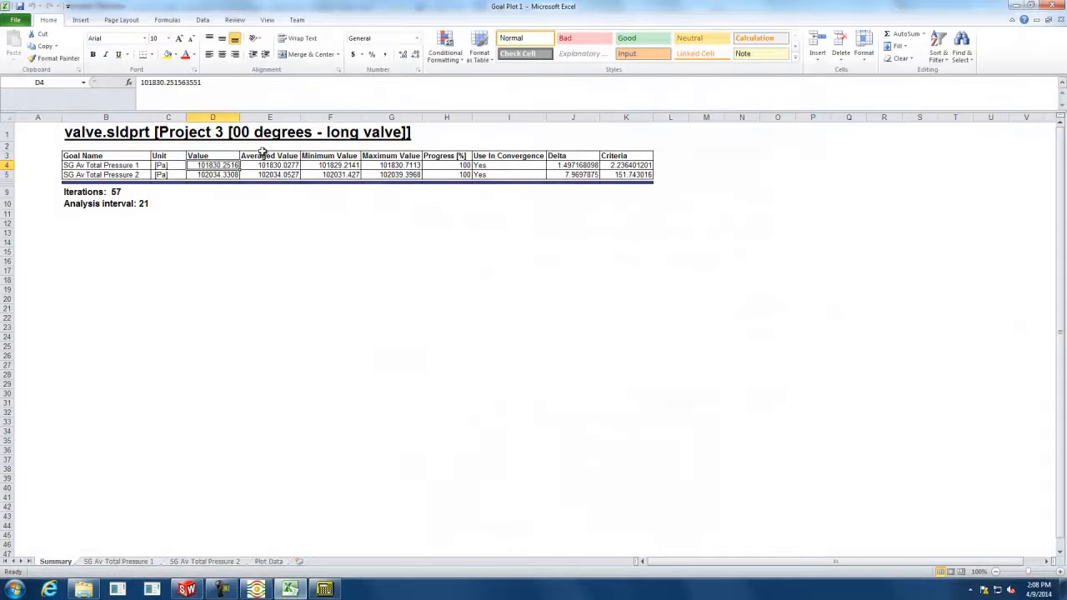
pyautogui.moveTo(226, 167); pyautogui.dragTo(227, 176)
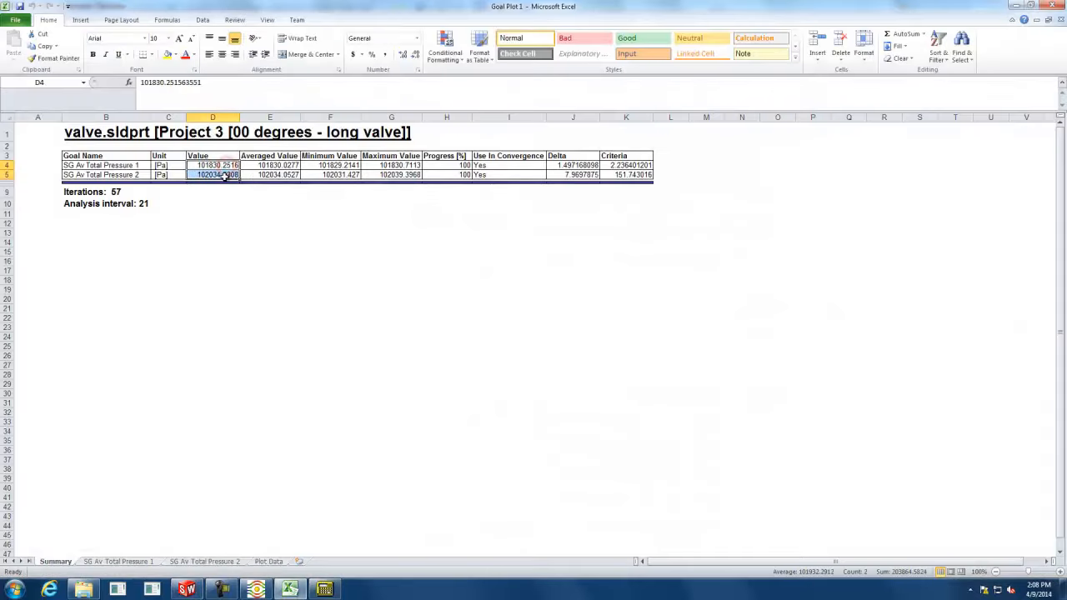
pyautogui.hotkey('ctrl', 'c')
pyautogui.hotkey('alt', 'Tab')
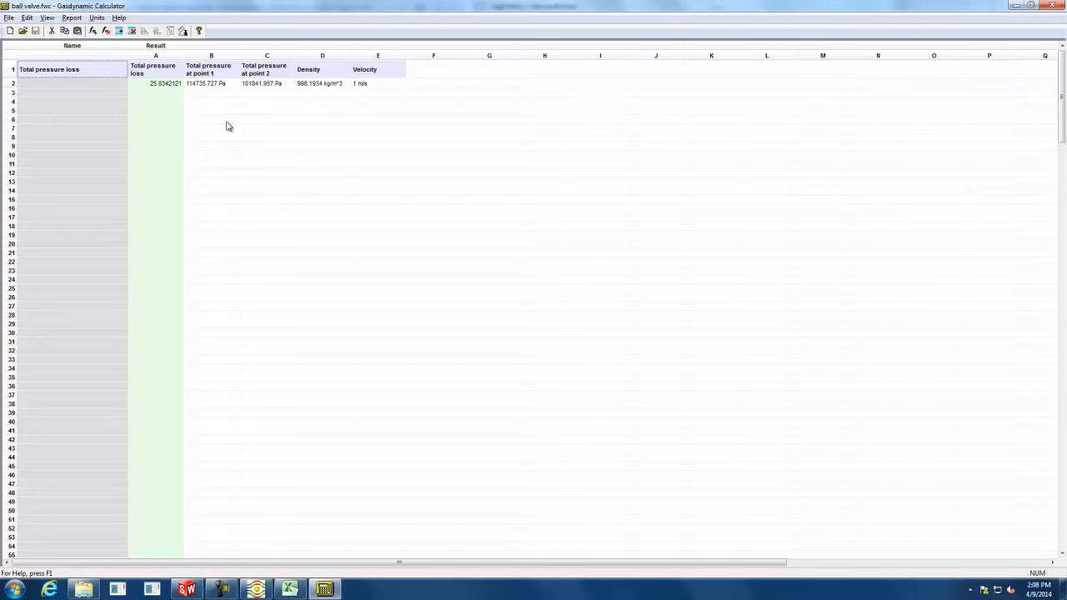
pyautogui.click(210, 101)
pyautogui.hotkey('ctrl', 'v')
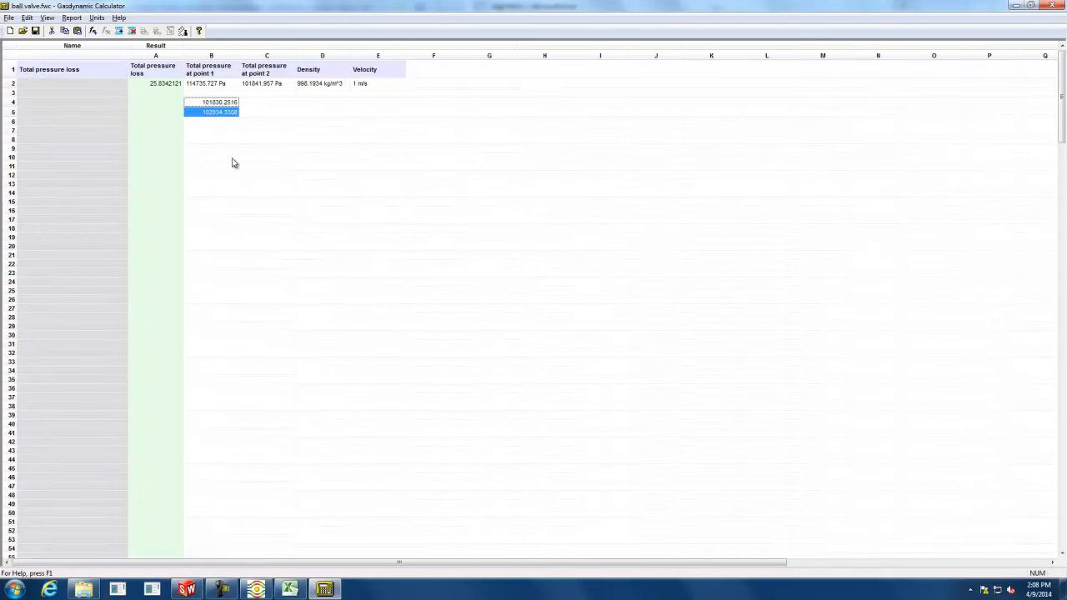
# Copy the total pressure loss result from A2 to A7 and name that row "40 degrees".
pyautogui.click(164, 87)
pyautogui.hotkey('ctrl', 'c')
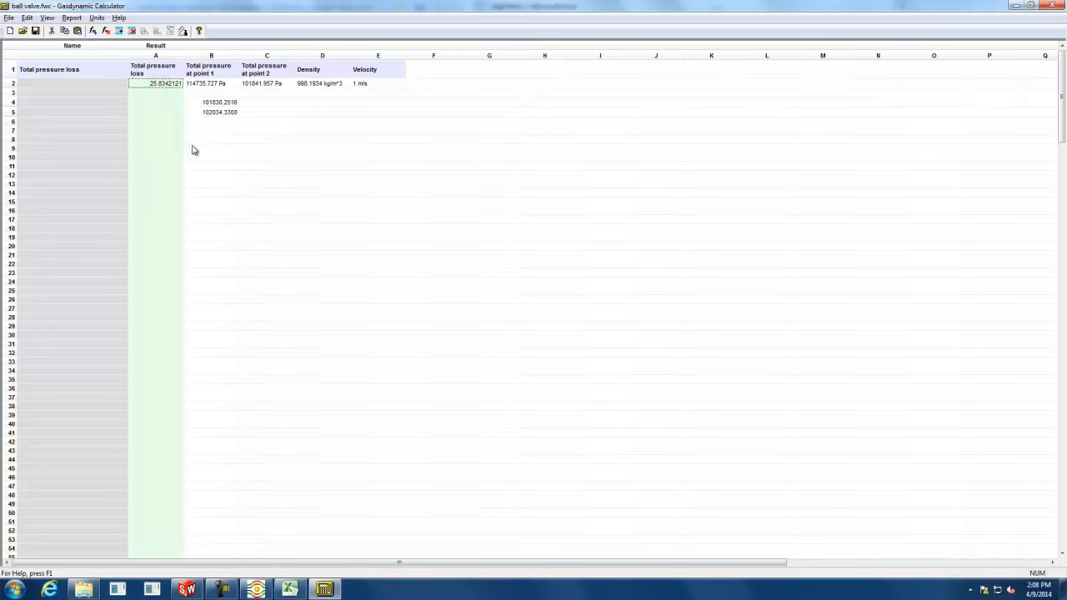
pyautogui.click(161, 131)
pyautogui.hotkey('ctrl', 'v')
pyautogui.click(107, 130)
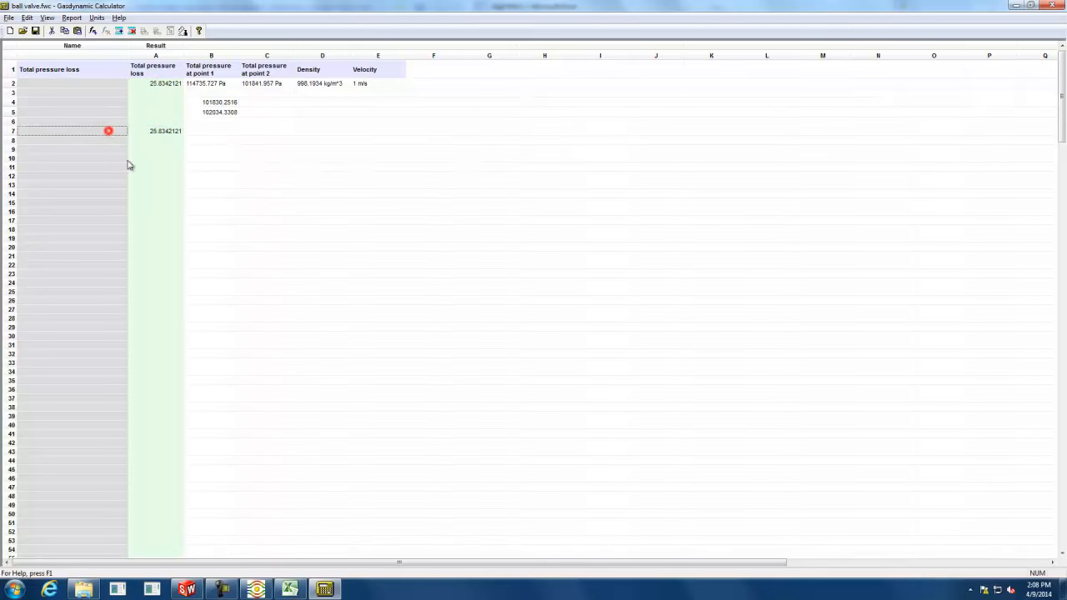
pyautogui.write('40 degrees')
pyautogui.press('Return')
# Add a relation linking the total pressure at point 1 to cell B5.
pyautogui.rightClick(217, 73)
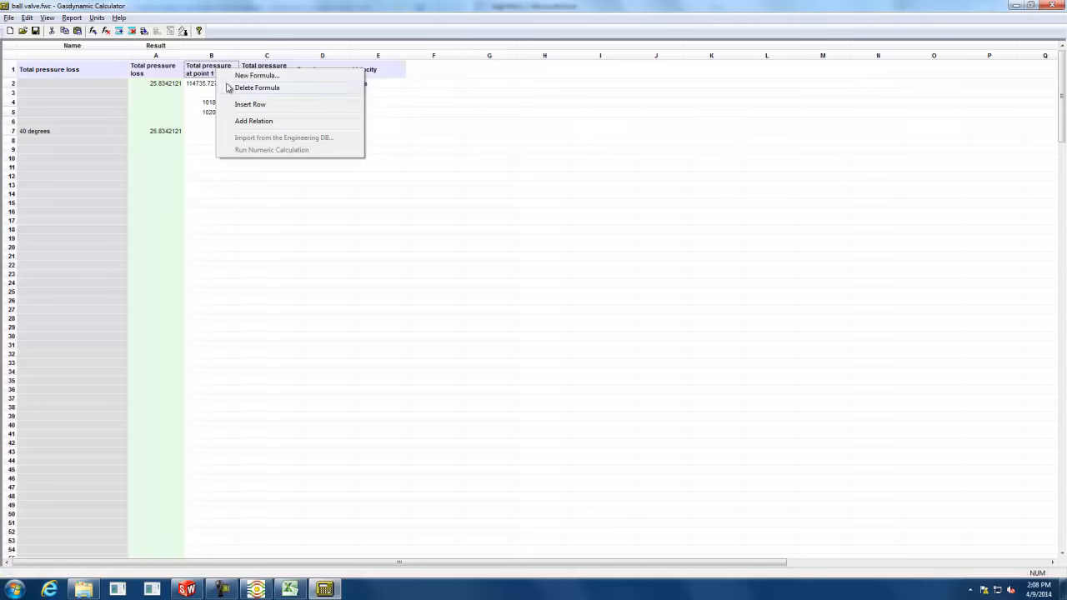
pyautogui.click(252, 122)
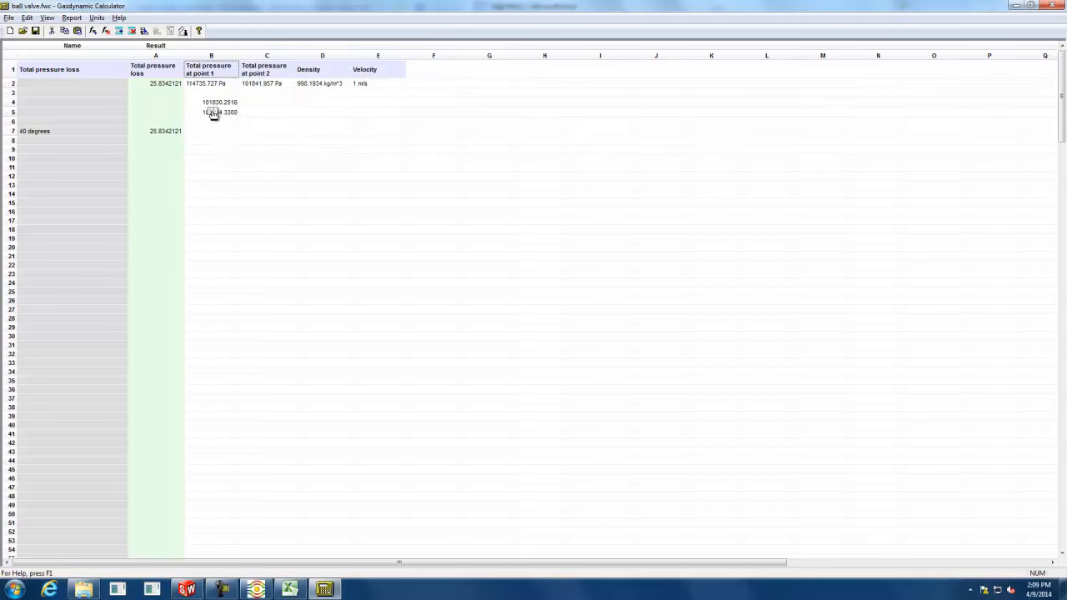
pyautogui.click(212, 112)
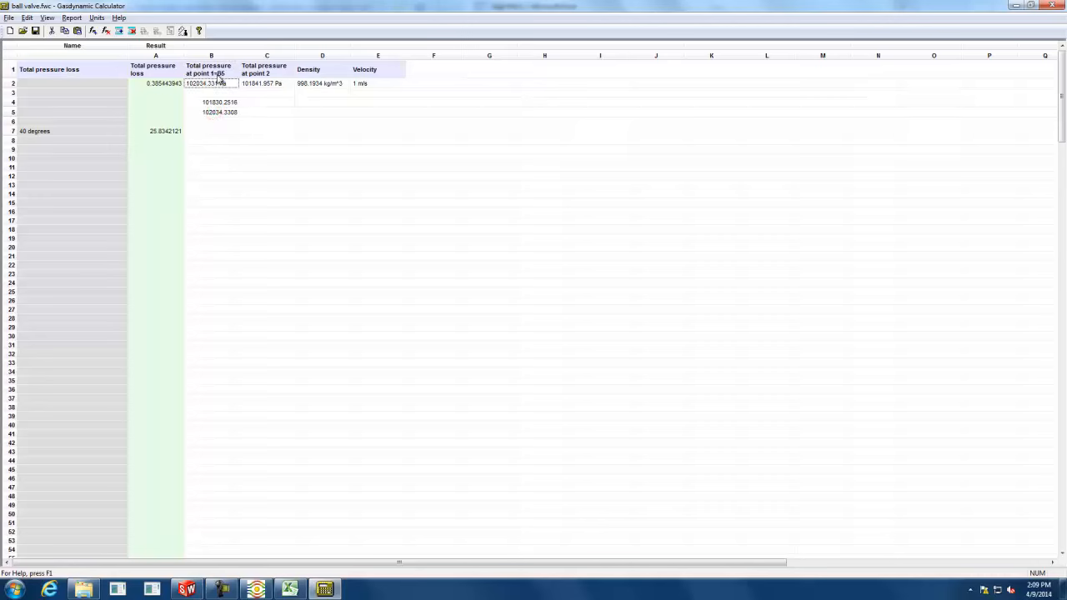
# Add a relation linking the total pressure at point 2 to cell B4.
pyautogui.rightClick(266, 85)
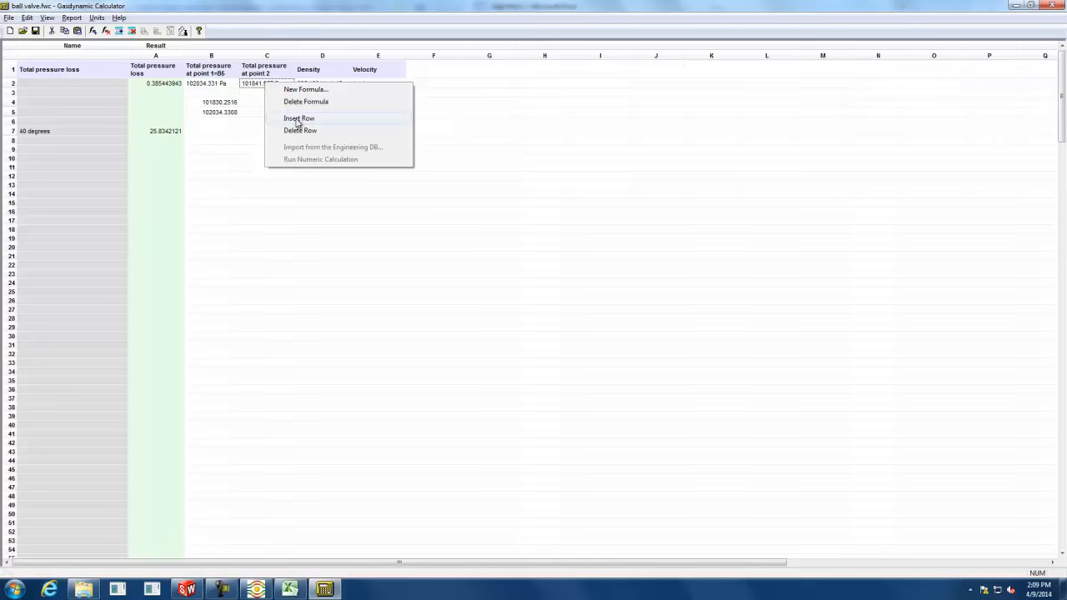
pyautogui.rightClick(272, 74)
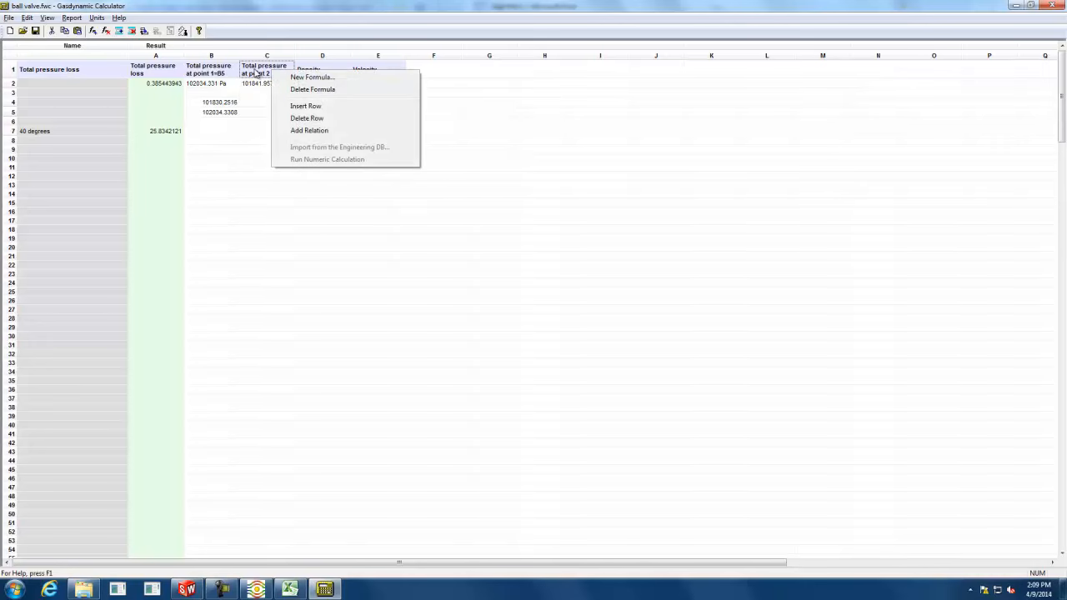
pyautogui.click(300, 130)
pyautogui.click(223, 102)
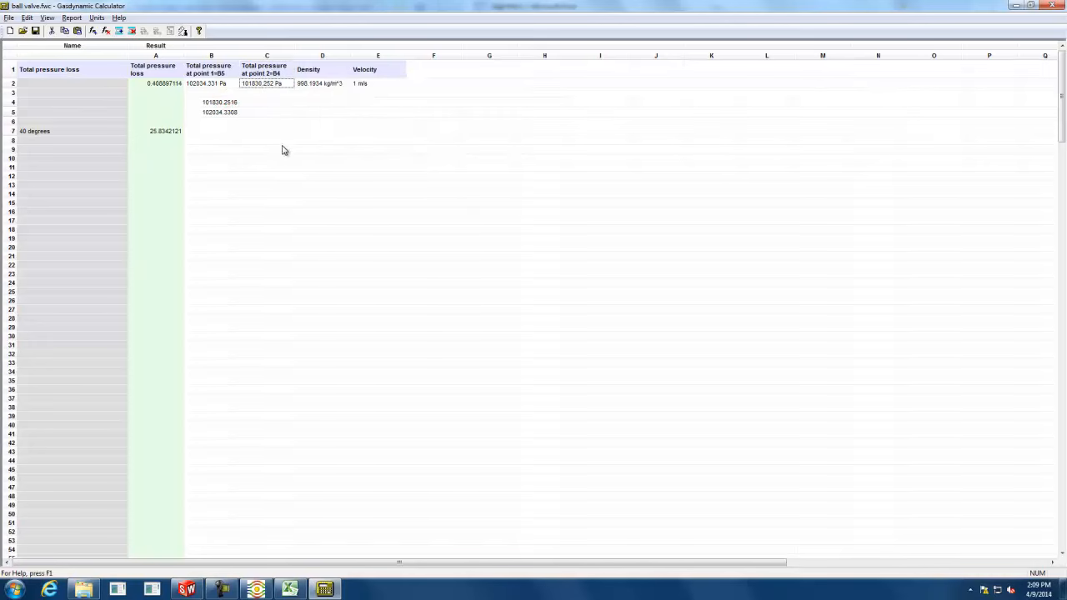